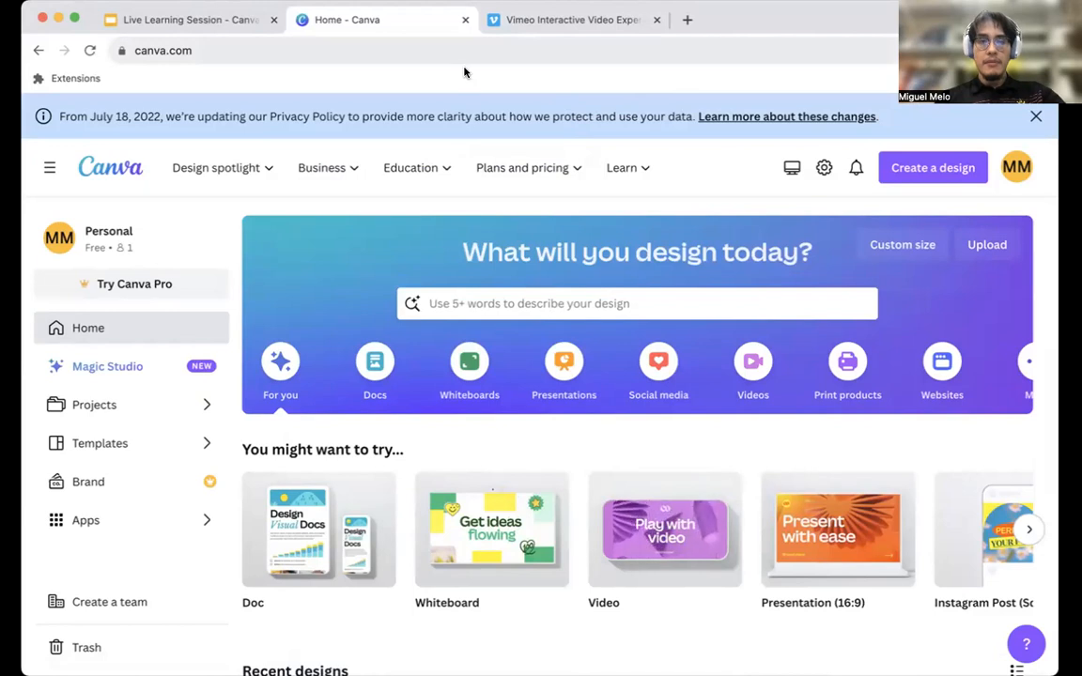
Create a blank video design from the home page suggestions and close the Home browser tab.
{"action": "scroll", "coordinate": [479, 381], "scroll_direction": "down", "scroll_amount": 2}
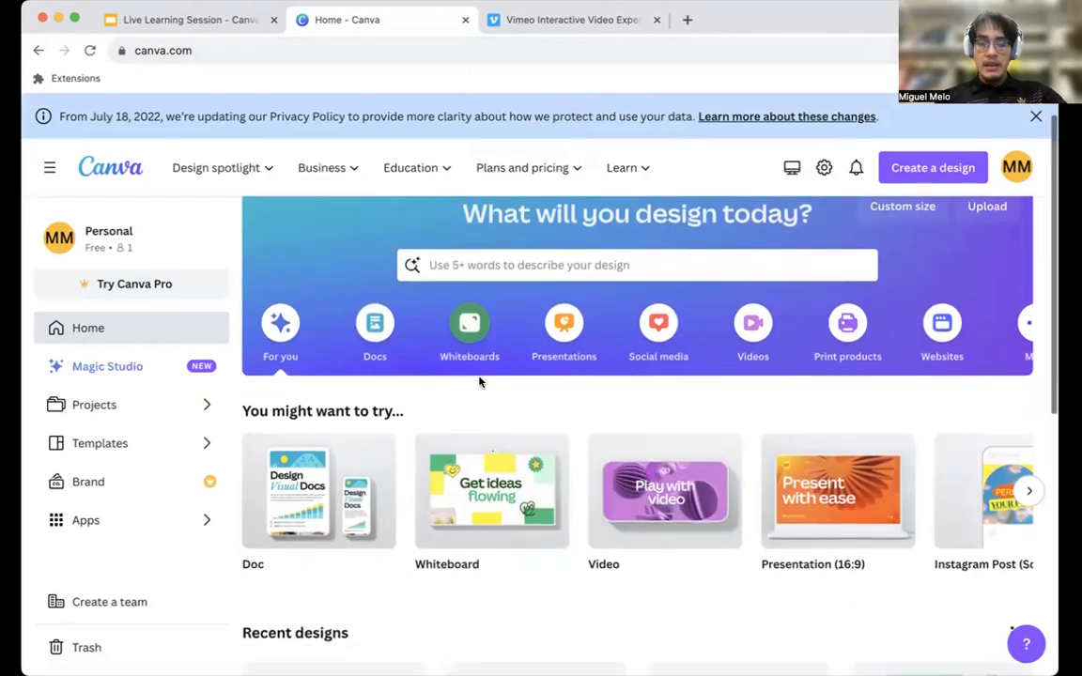
{"action": "scroll", "coordinate": [595, 357], "scroll_direction": "down", "scroll_amount": 4}
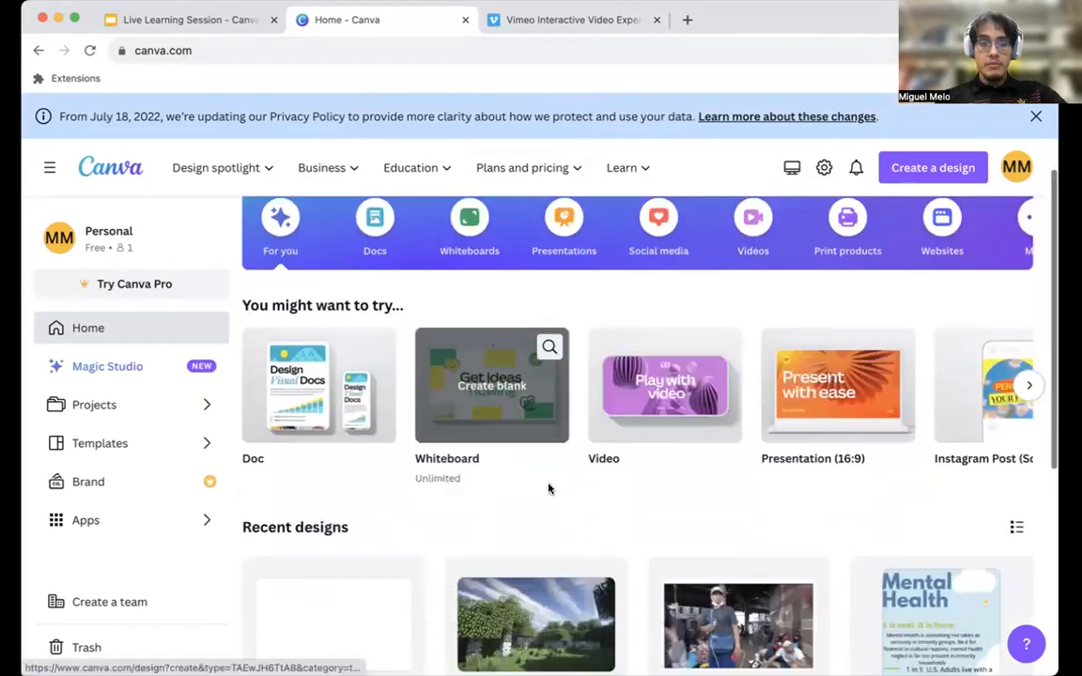
{"action": "scroll", "coordinate": [683, 443], "scroll_direction": "right", "scroll_amount": 3}
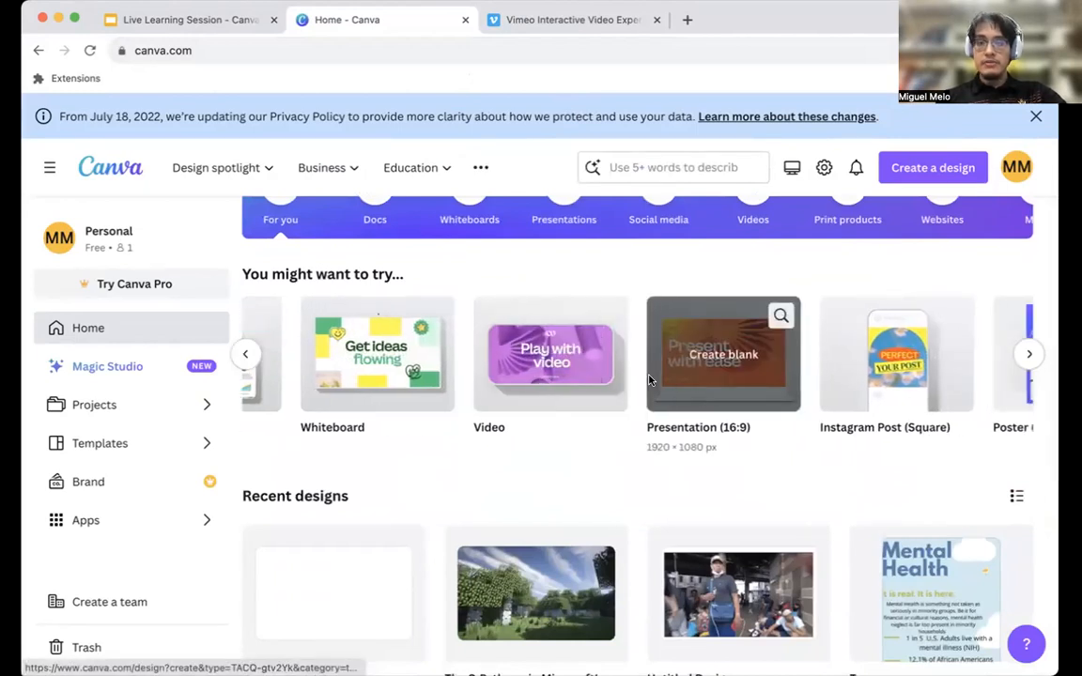
{"action": "left_click", "coordinate": [543, 374]}
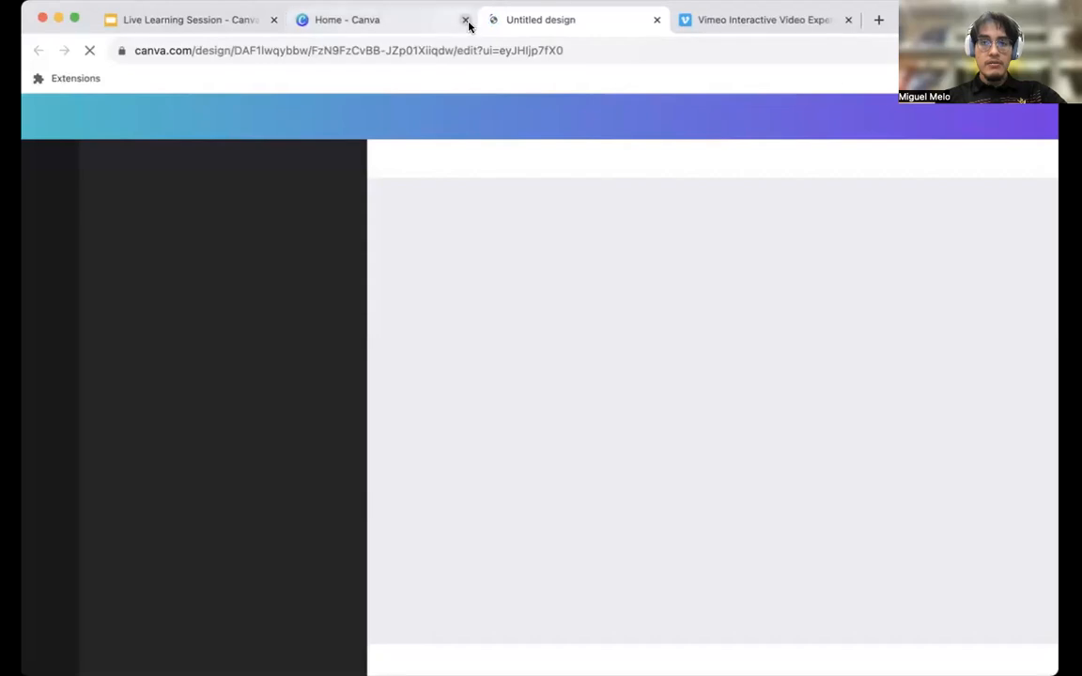
{"action": "left_click", "coordinate": [465, 20]}
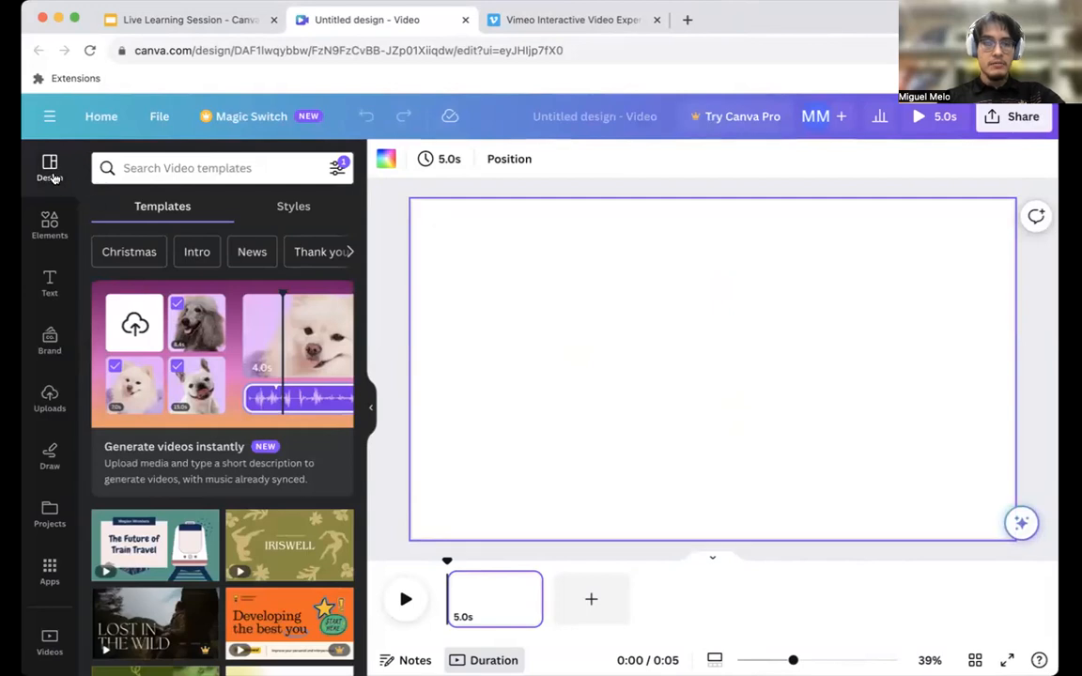
{"action": "left_click", "coordinate": [42, 122]}
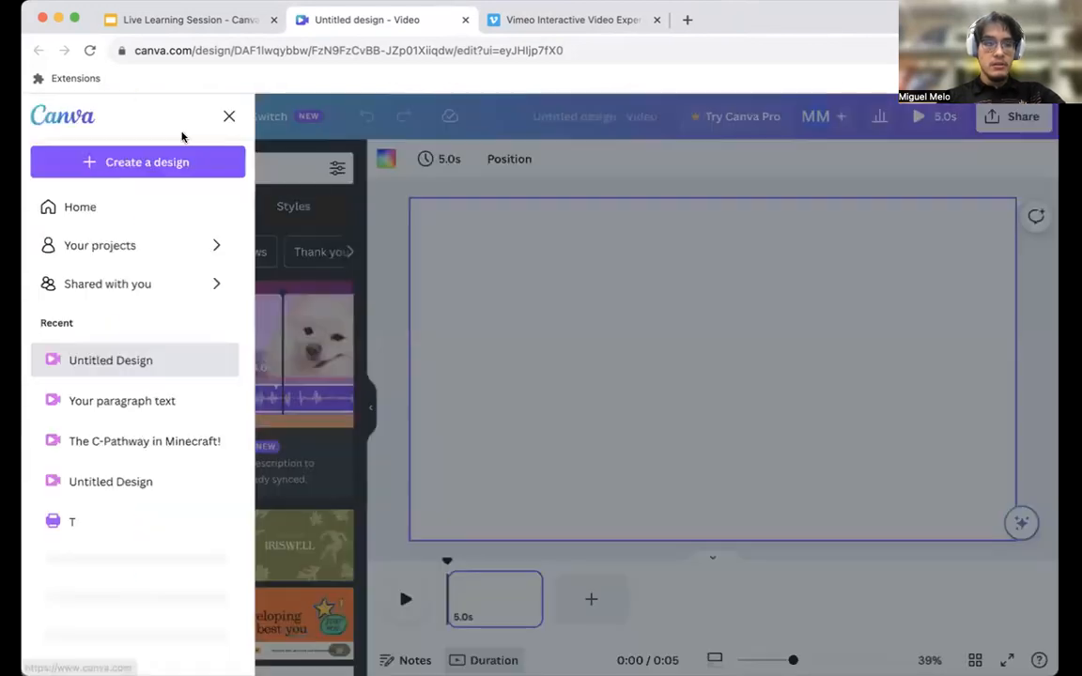
{"action": "left_click", "coordinate": [229, 115]}
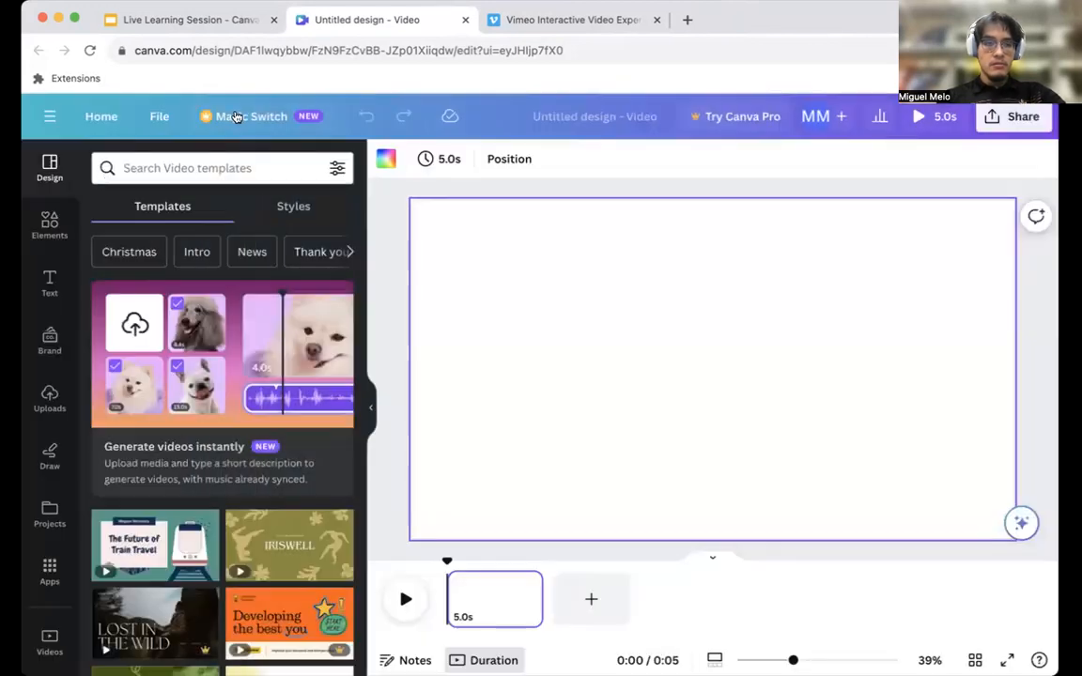
{"action": "left_click", "coordinate": [370, 408]}
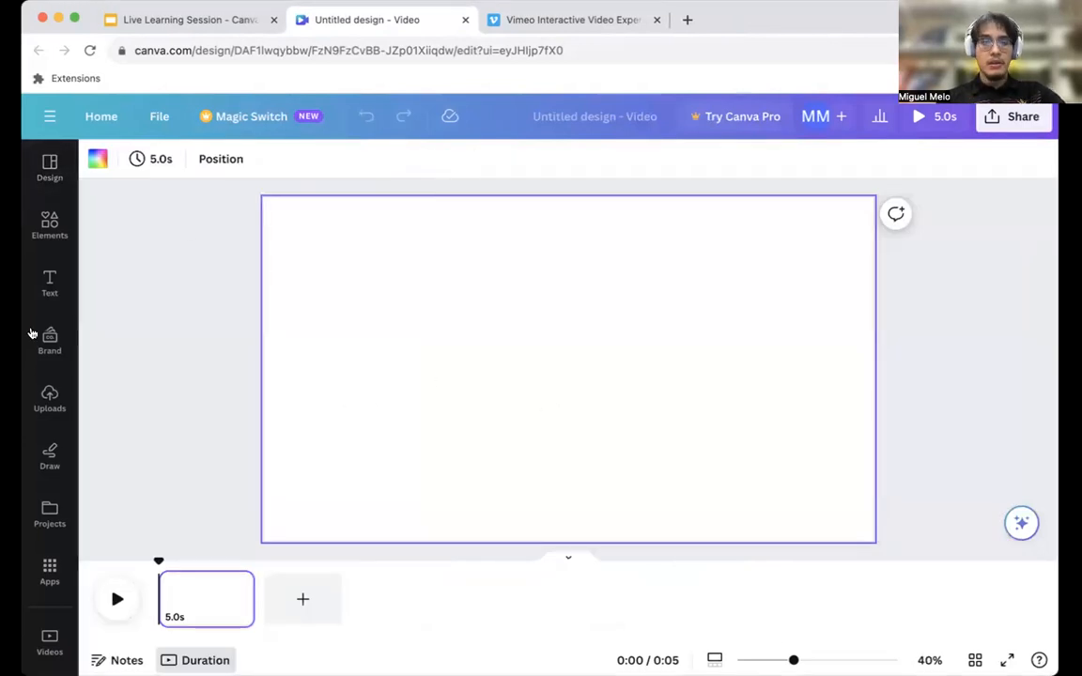
{"action": "left_click", "coordinate": [206, 406]}
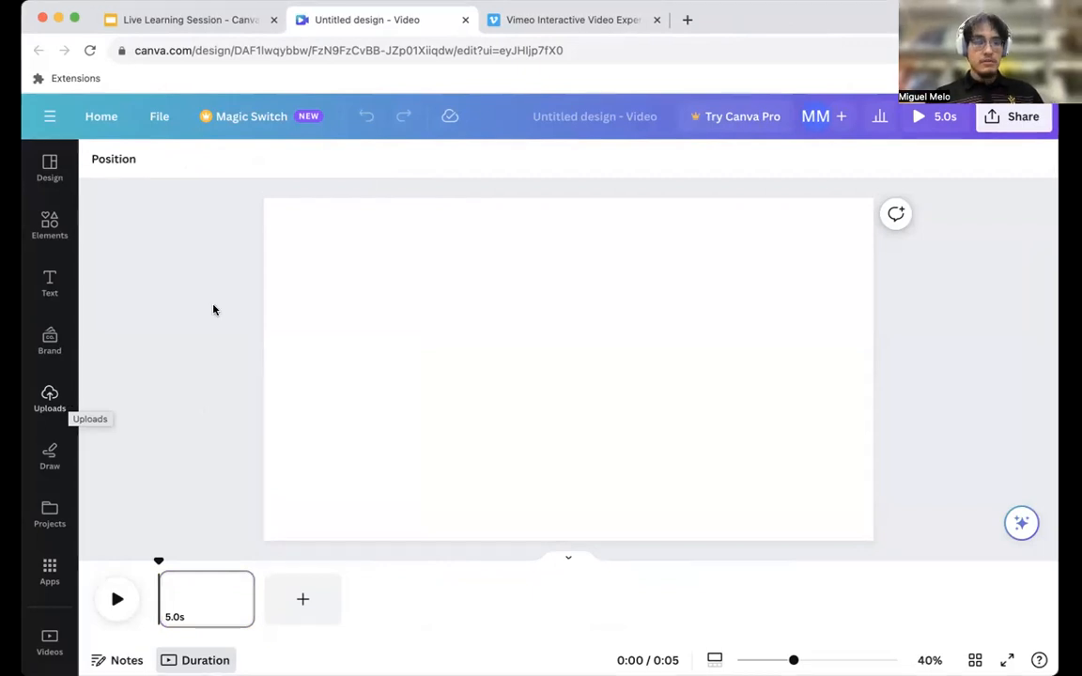
Upload a recorded video file from the computer to the uploads library.
{"action": "left_click", "coordinate": [52, 395]}
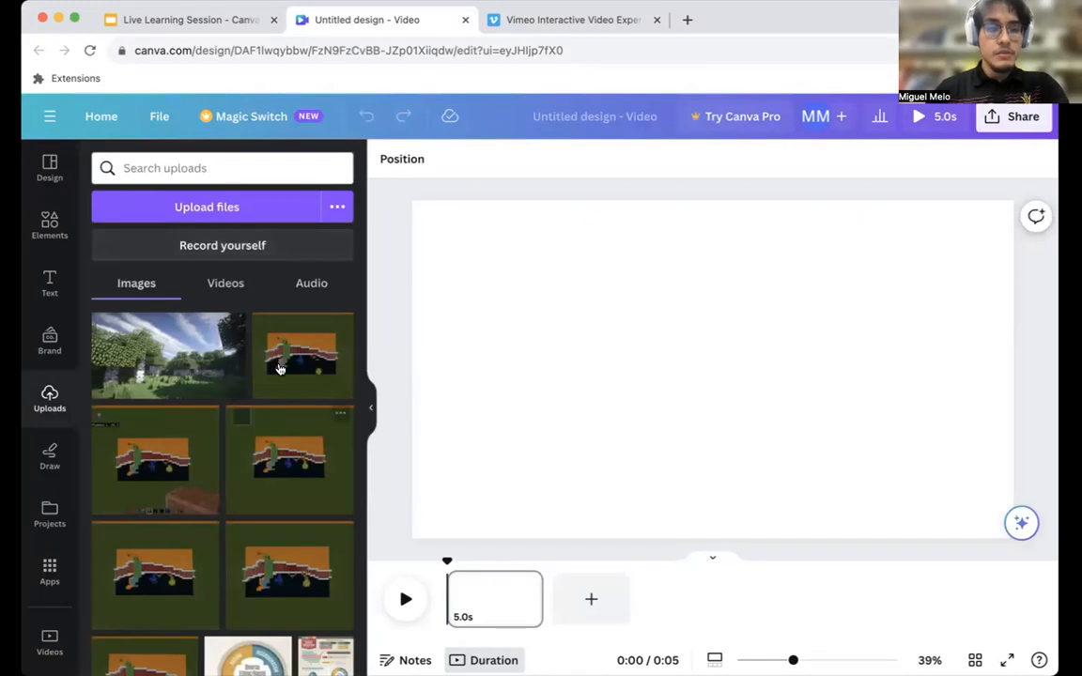
{"action": "scroll", "coordinate": [252, 592], "scroll_direction": "down", "scroll_amount": 5}
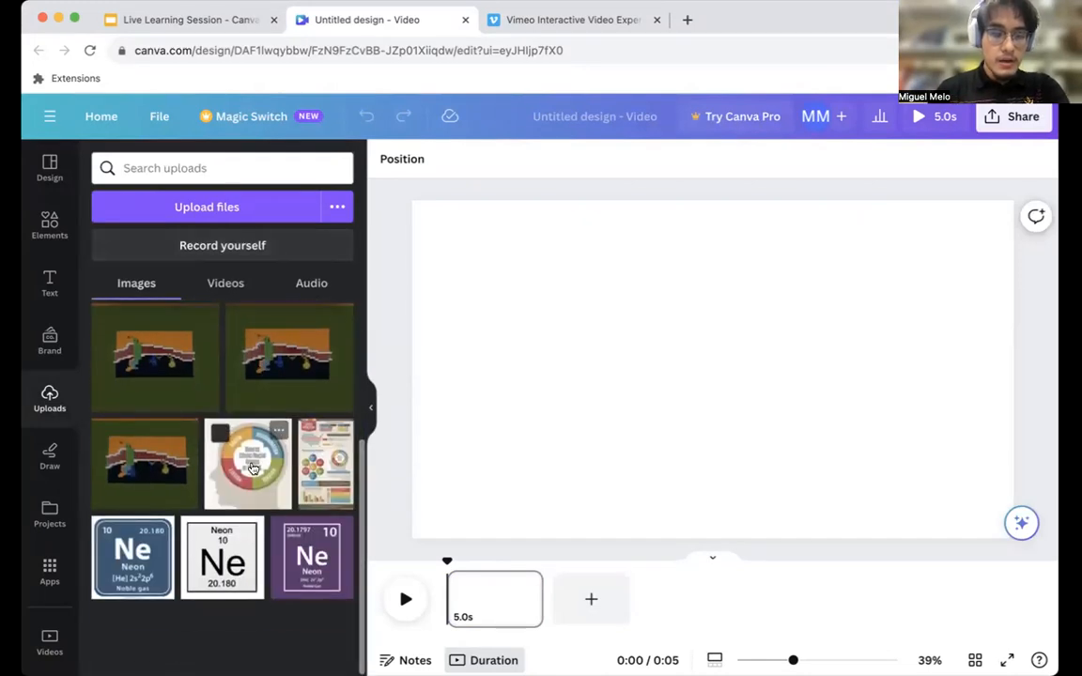
{"action": "scroll", "coordinate": [252, 467], "scroll_direction": "up", "scroll_amount": 3}
{"action": "scroll", "coordinate": [252, 468], "scroll_direction": "up", "scroll_amount": 1}
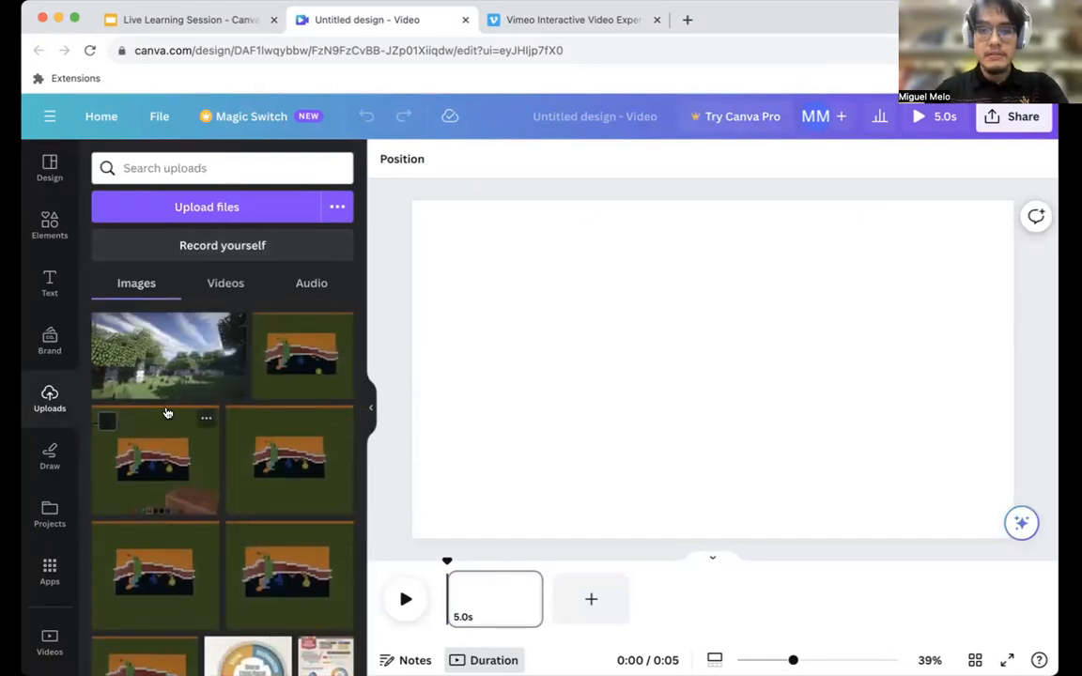
{"action": "left_click", "coordinate": [226, 207]}
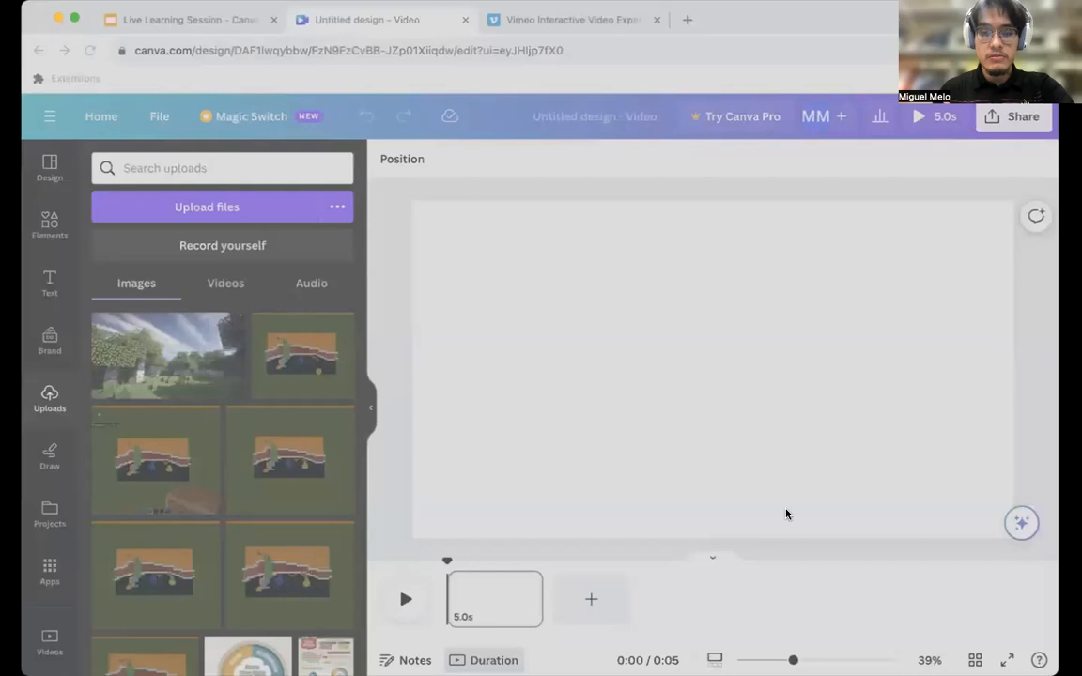
{"action": "left_click", "coordinate": [787, 514]}
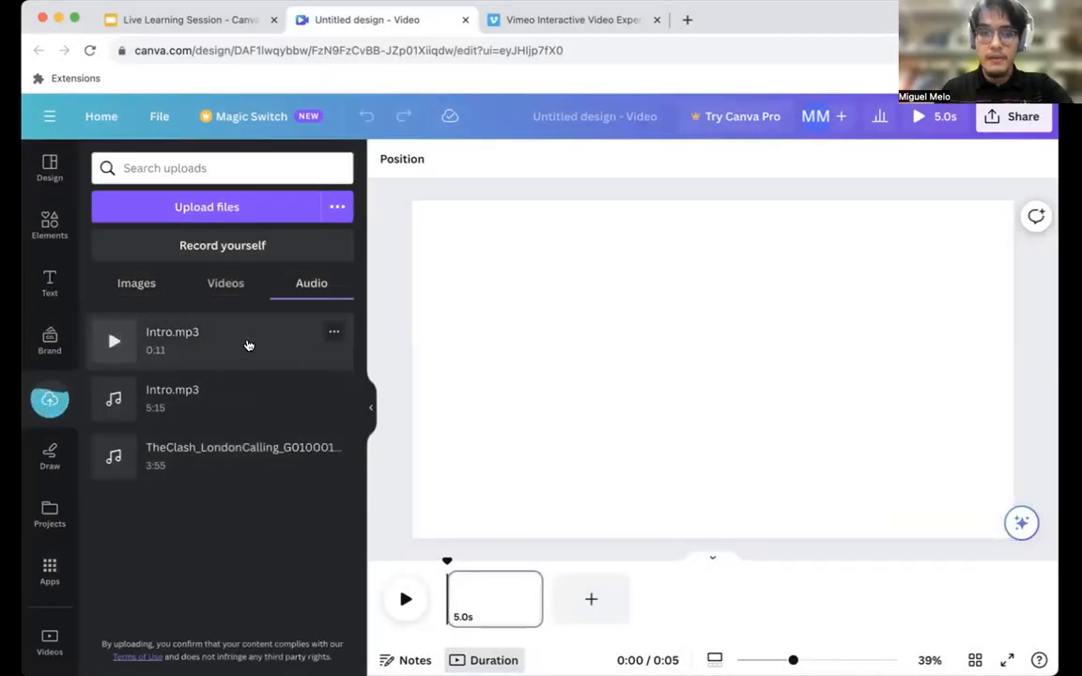
Review the uploaded videos, audio files and images, and check the progress of the new video upload.
{"action": "left_click", "coordinate": [200, 291]}
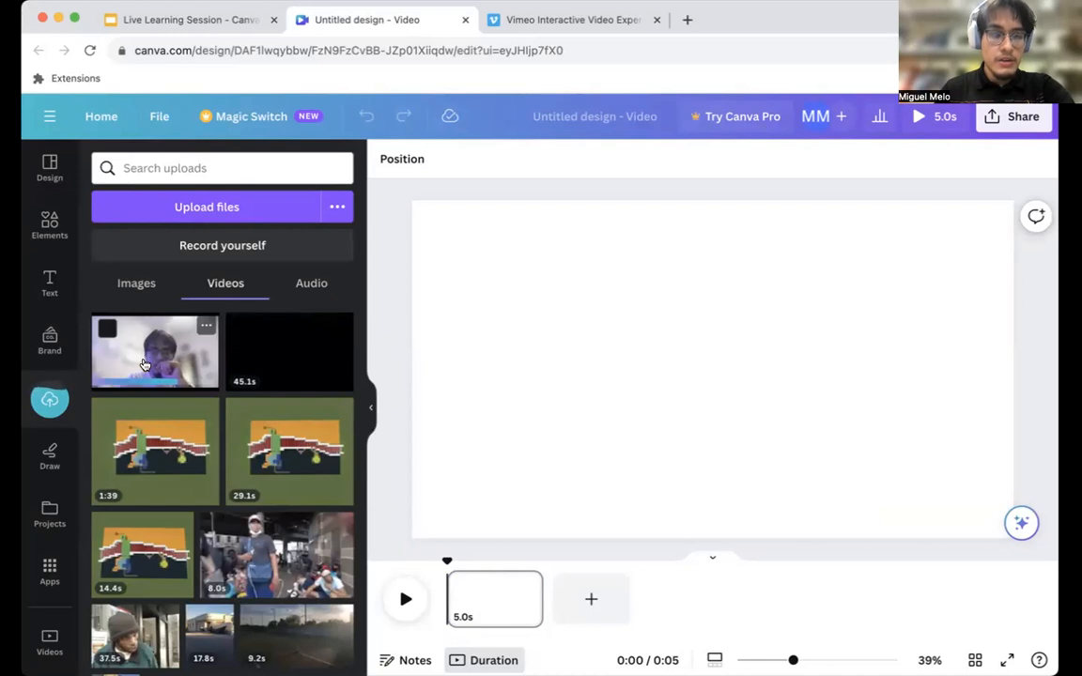
{"action": "left_click", "coordinate": [304, 284]}
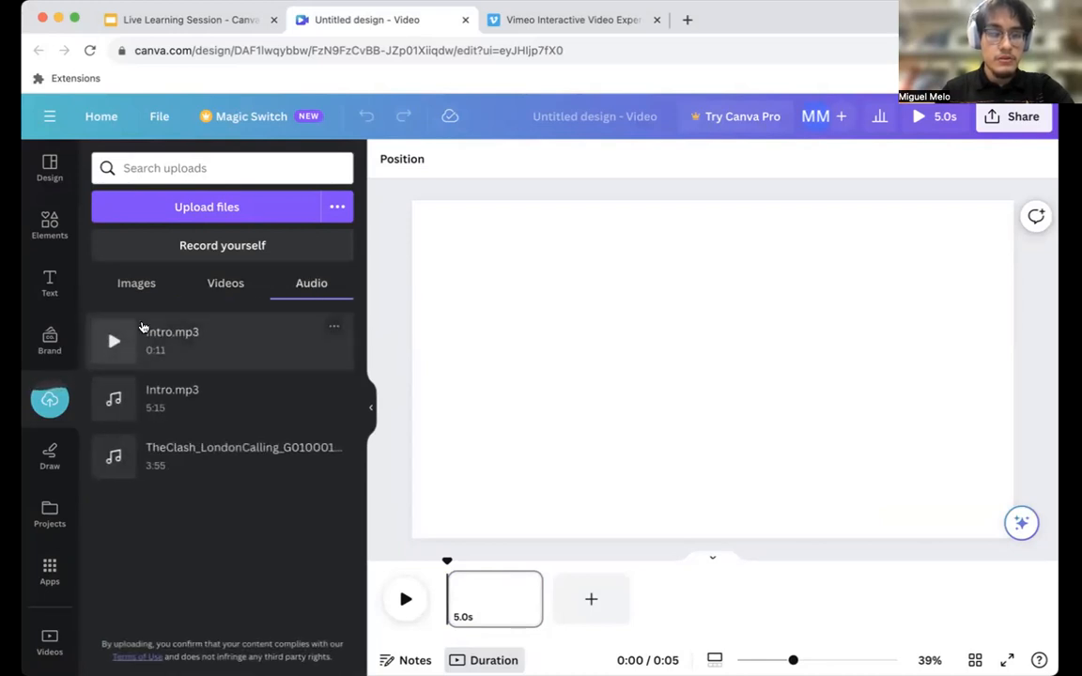
{"action": "left_click", "coordinate": [228, 287]}
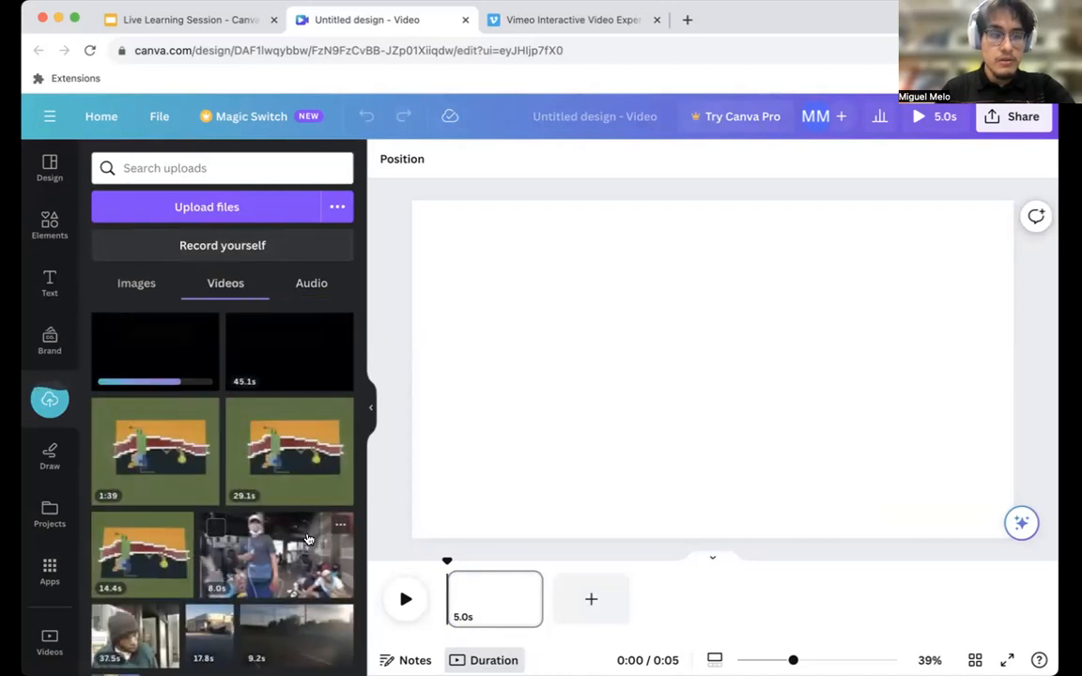
{"action": "scroll", "coordinate": [200, 423], "scroll_direction": "down", "scroll_amount": 1}
{"action": "scroll", "coordinate": [200, 423], "scroll_direction": "up", "scroll_amount": 1}
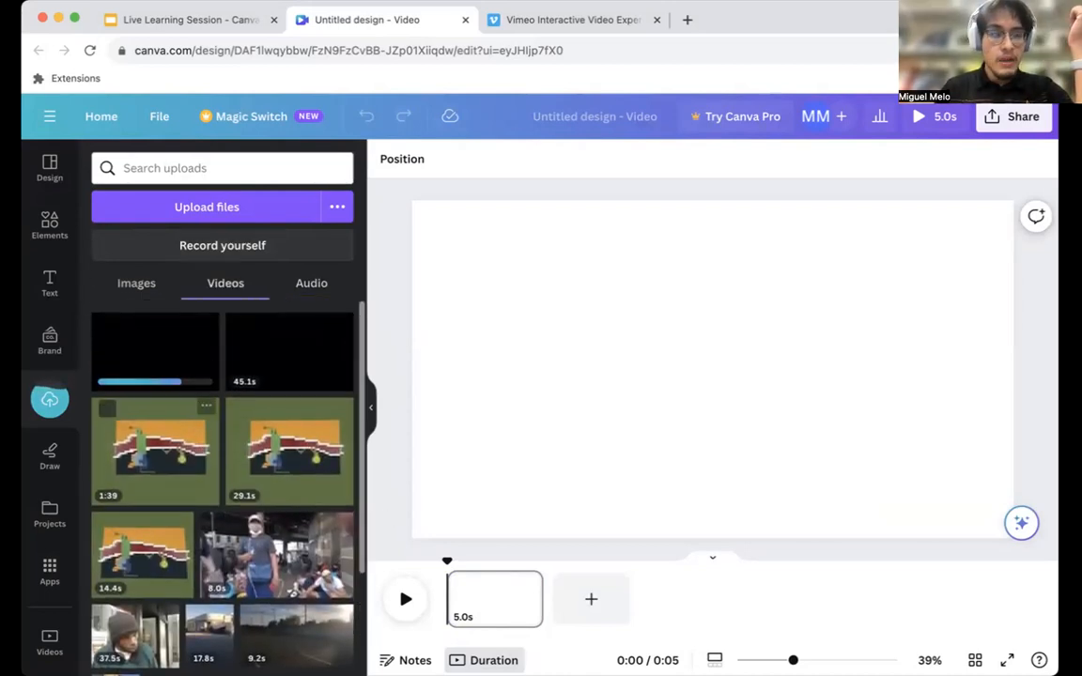
{"action": "left_click", "coordinate": [43, 169]}
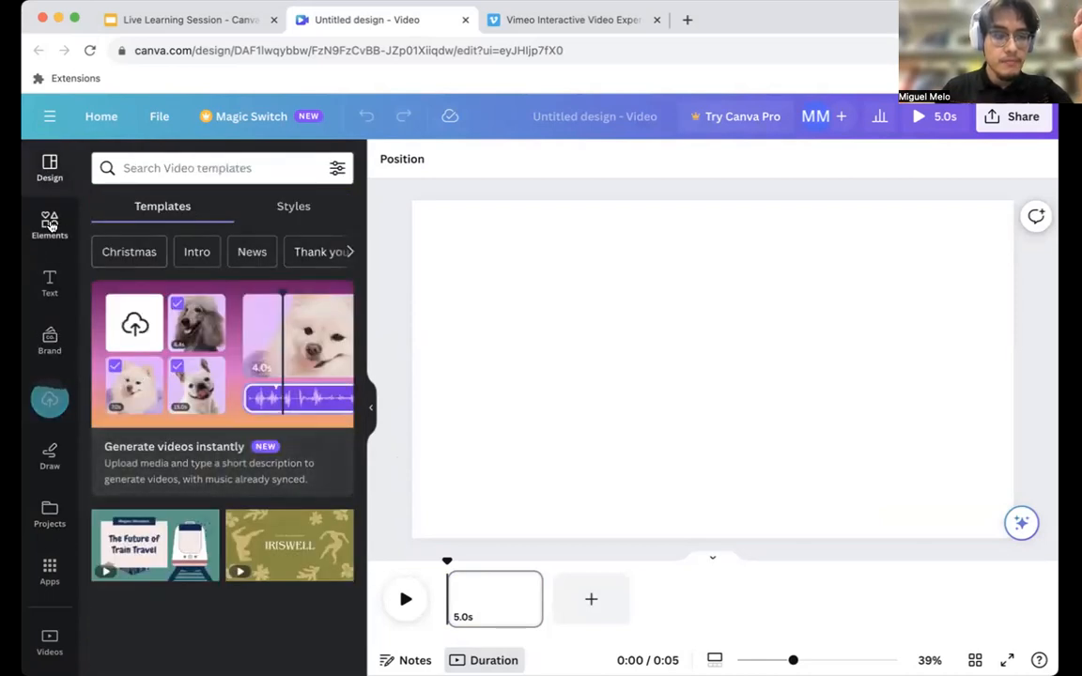
{"action": "left_click", "coordinate": [42, 404]}
{"action": "left_click", "coordinate": [127, 283]}
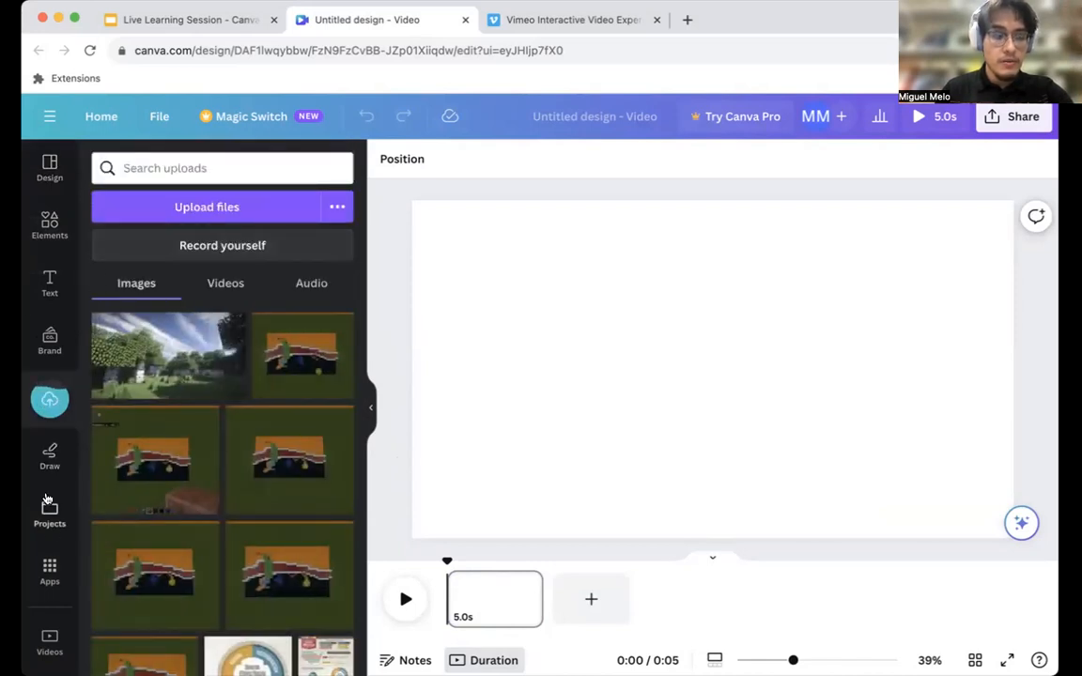
Browse the stock video categories, search the stock videos for "education" and look through the results.
{"action": "left_click", "coordinate": [50, 639]}
{"action": "scroll", "coordinate": [226, 399], "scroll_direction": "down", "scroll_amount": 1}
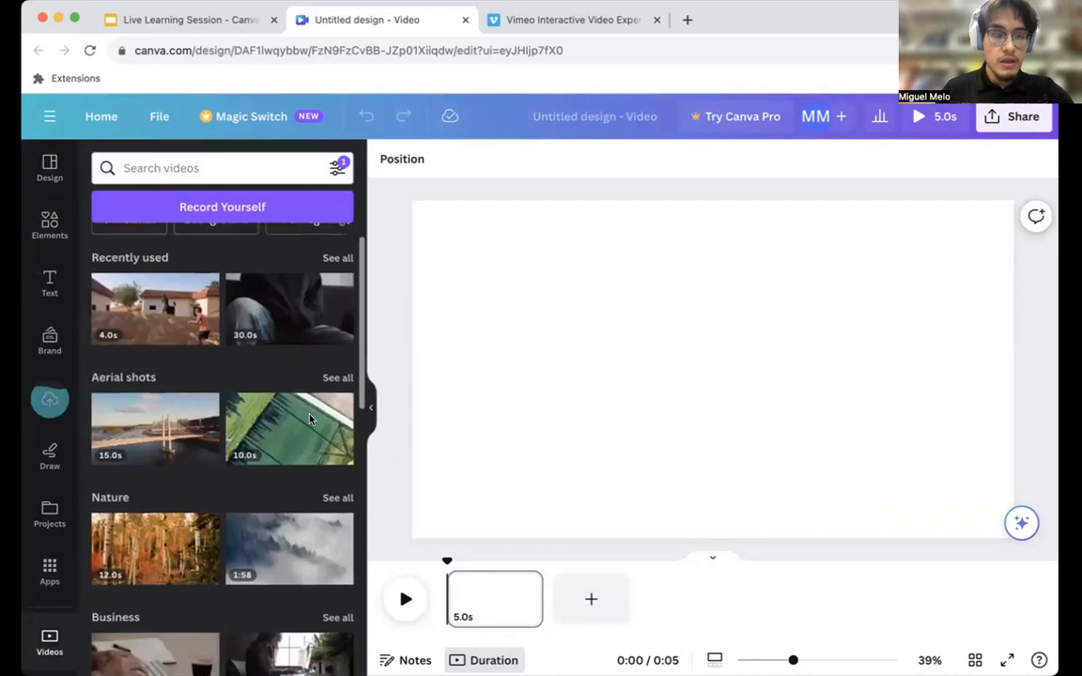
{"action": "scroll", "coordinate": [235, 399], "scroll_direction": "down", "scroll_amount": 5}
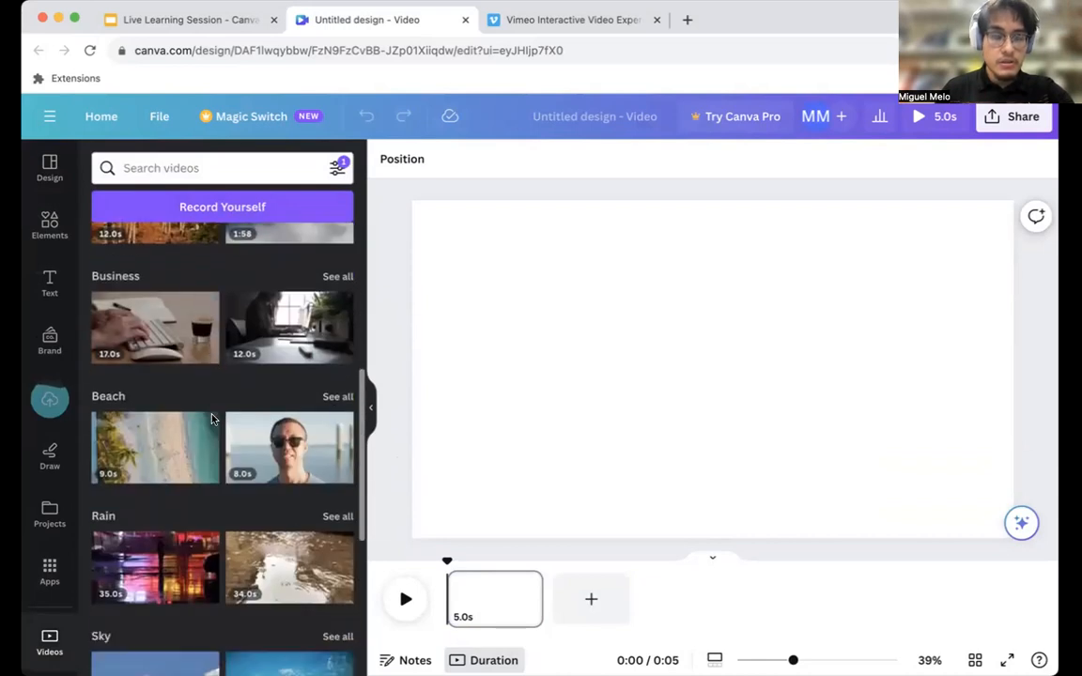
{"action": "scroll", "coordinate": [230, 395], "scroll_direction": "down", "scroll_amount": 3}
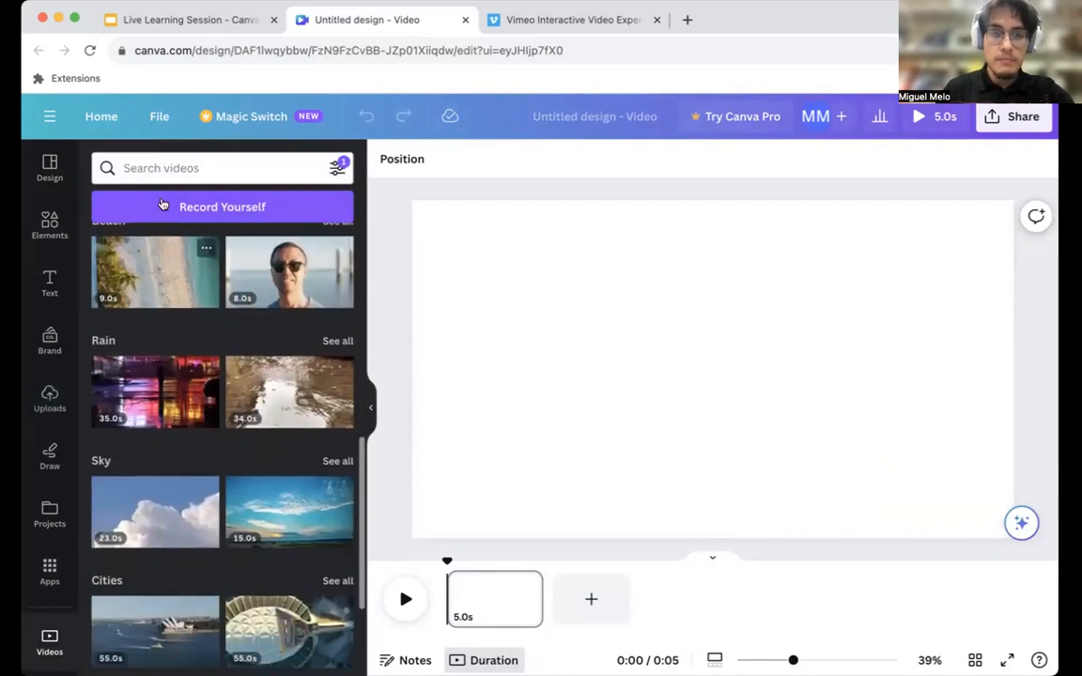
{"action": "type", "text": "education"}
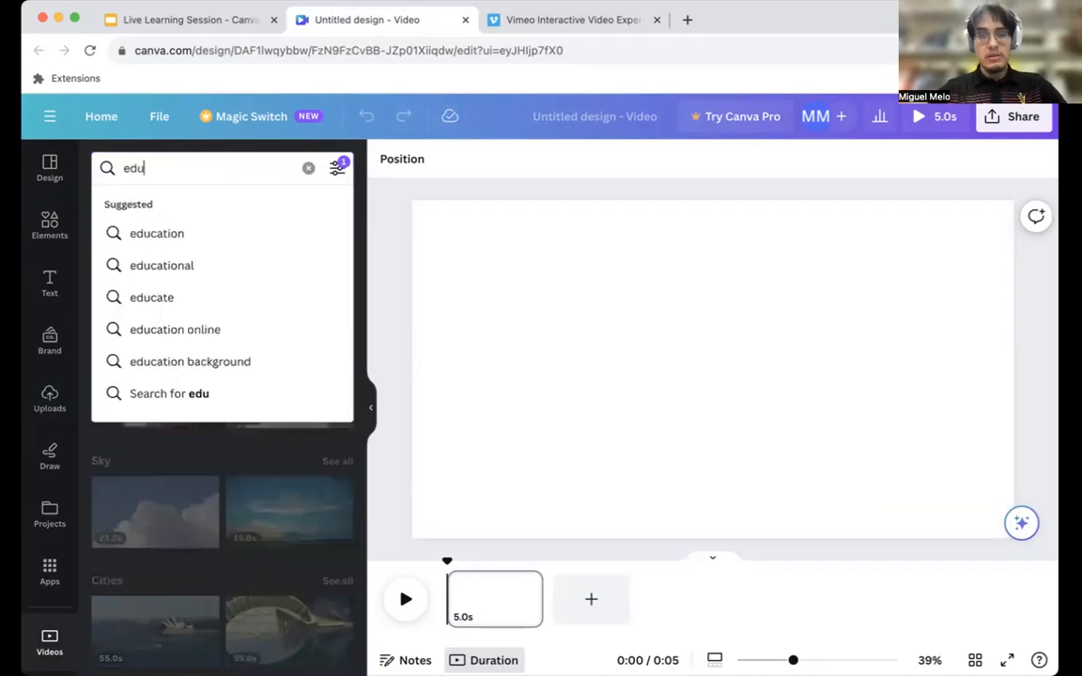
{"action": "key", "text": "Return"}
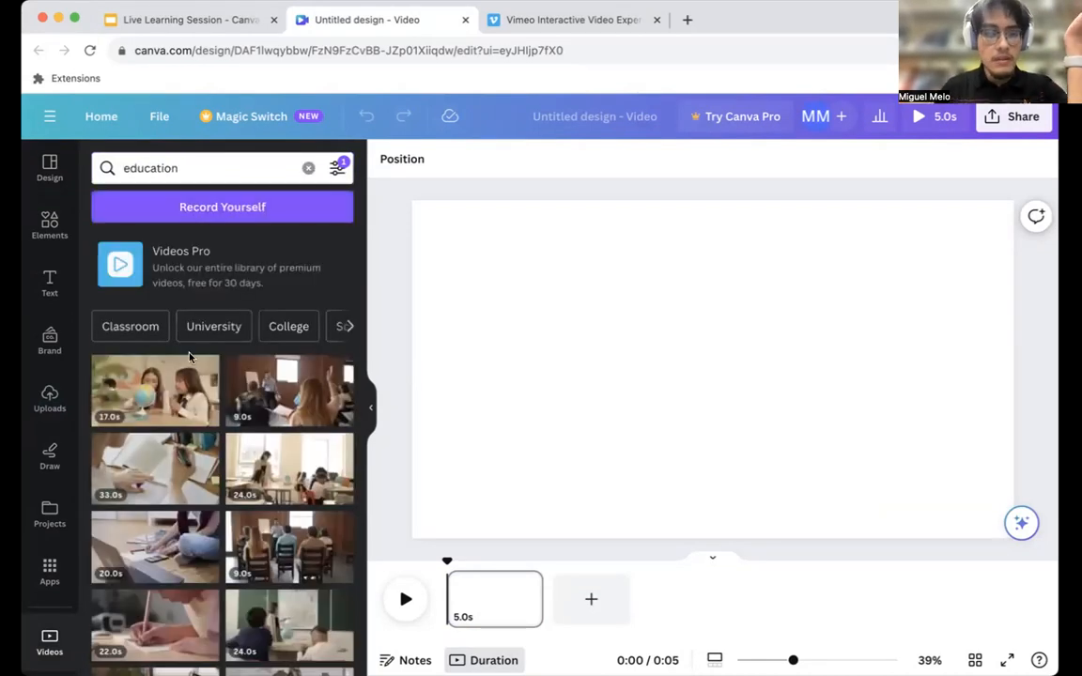
{"action": "scroll", "coordinate": [170, 318], "scroll_direction": "down", "scroll_amount": 1}
{"action": "mouse_move", "coordinate": [155, 362]}
{"action": "left_mouse_down"}
{"action": "mouse_move", "coordinate": [536, 414]}
{"action": "mouse_move", "coordinate": [154, 352]}
{"action": "left_mouse_up"}
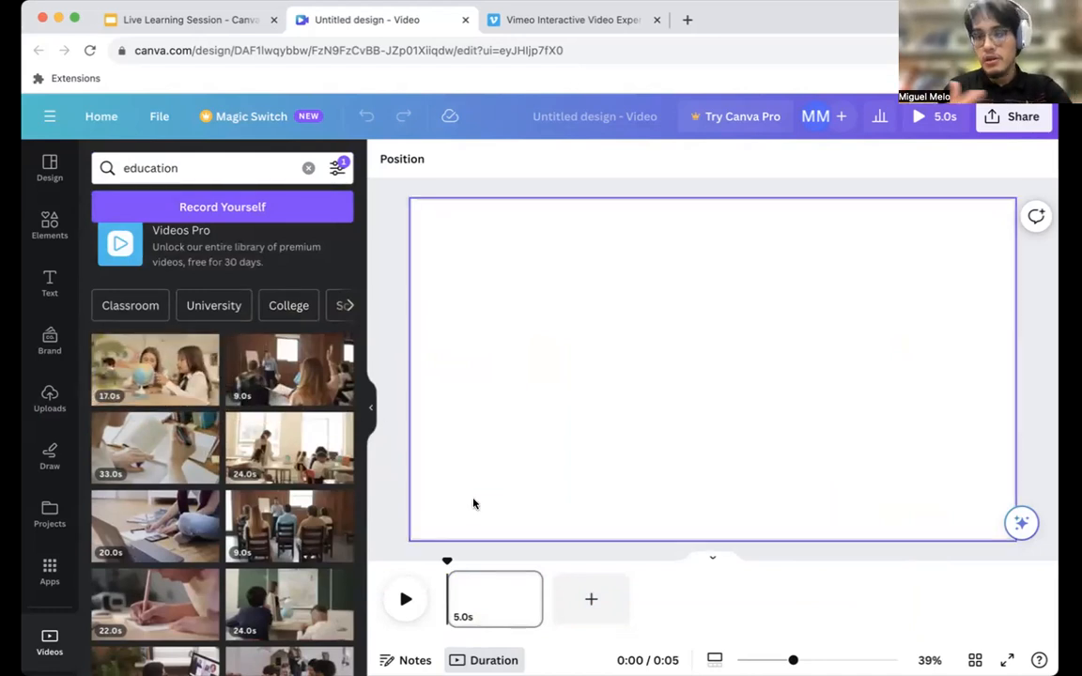
{"action": "scroll", "coordinate": [353, 440], "scroll_direction": "down", "scroll_amount": 5}
{"action": "scroll", "coordinate": [151, 441], "scroll_direction": "down", "scroll_amount": 3}
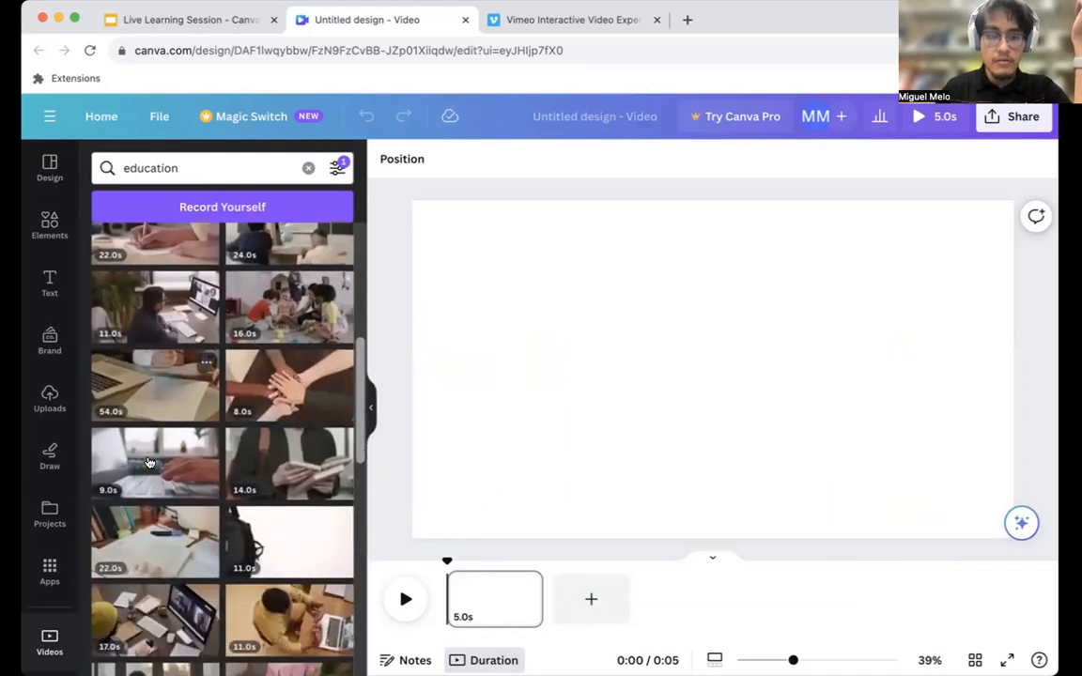
Place the newly uploaded 45.1 s video on the blank page so it fills the page, and pause its playback.
{"action": "left_click", "coordinate": [49, 402]}
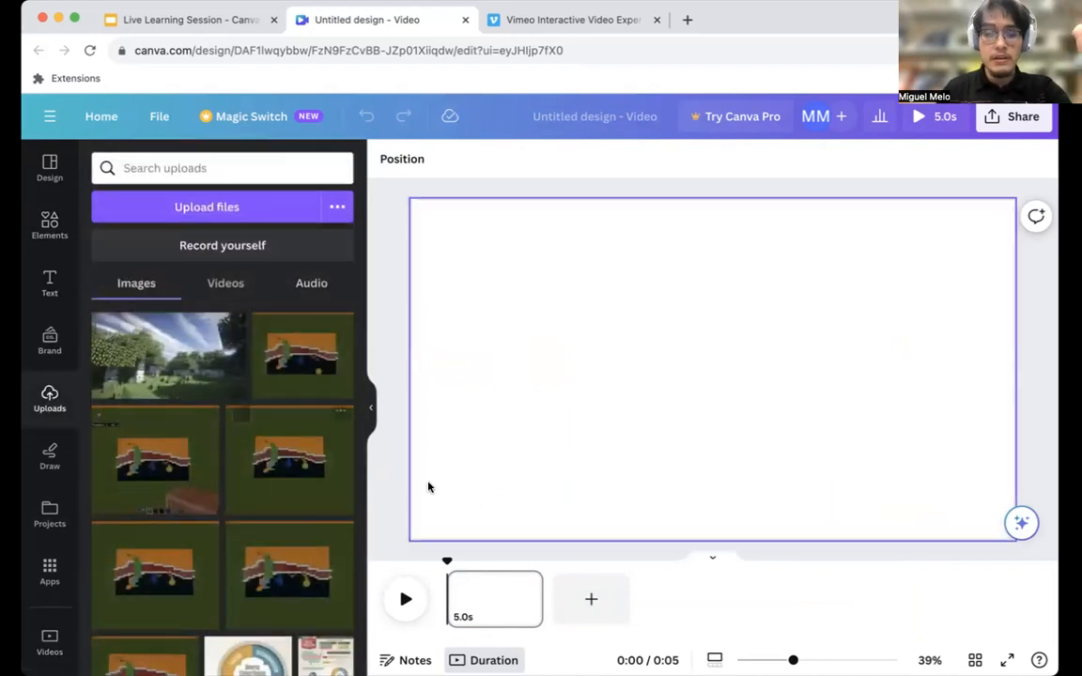
{"action": "left_click", "coordinate": [230, 284]}
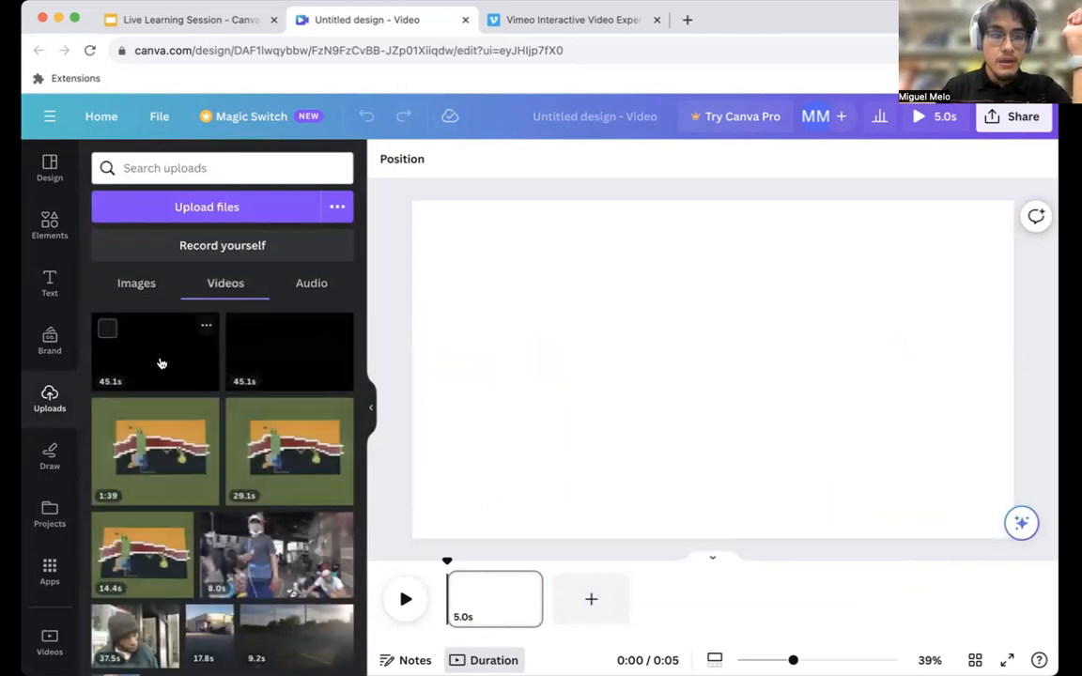
{"action": "left_click_drag", "start_coordinate": [154, 365], "coordinate": [486, 372]}
{"action": "key", "text": "Delete"}
{"action": "left_click_drag", "start_coordinate": [171, 364], "coordinate": [493, 601]}
{"action": "left_click", "coordinate": [715, 377]}
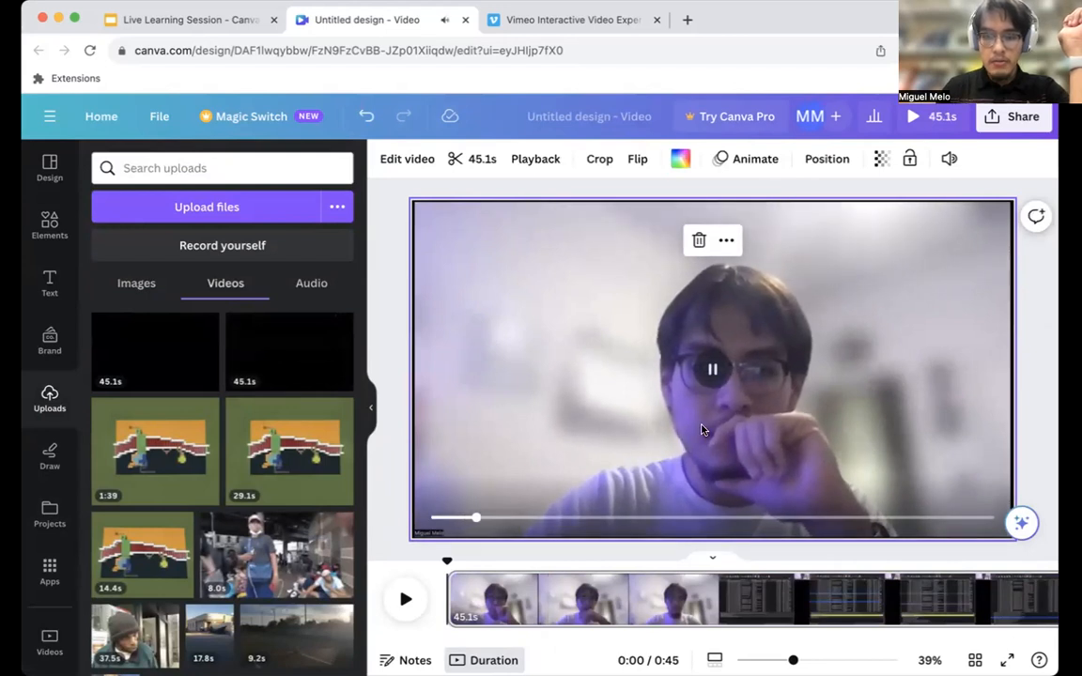
{"action": "left_click", "coordinate": [713, 369]}
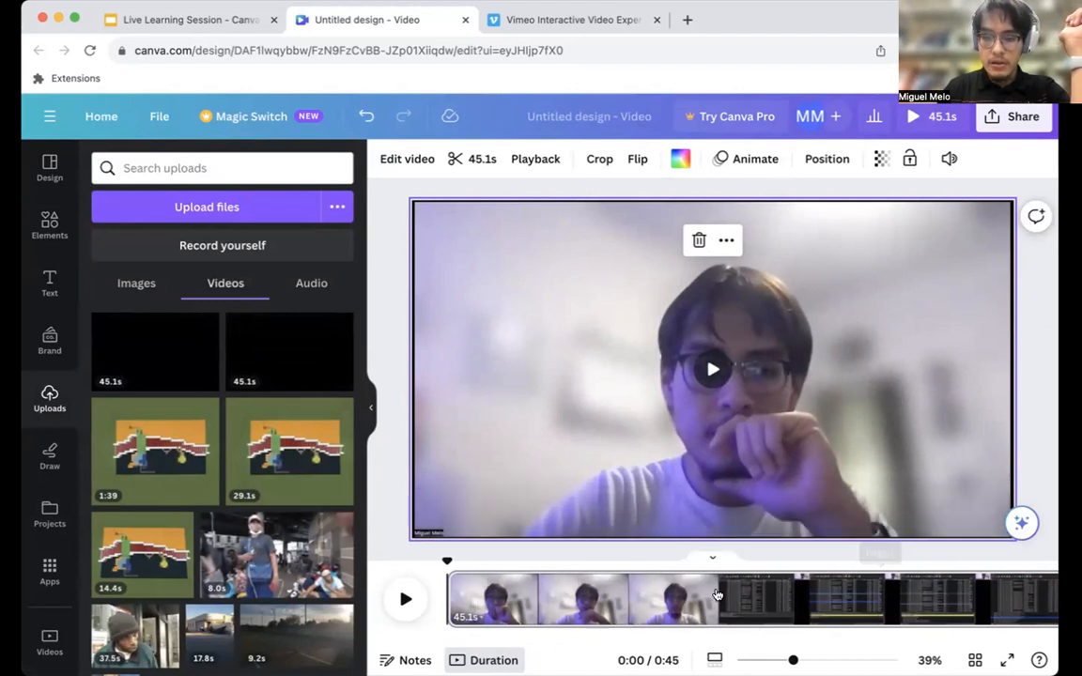
Find where the talking-head intro gives way to the screen recording and trim the clip's start there, shortening it to 30.3 s.
{"action": "left_click", "coordinate": [748, 604]}
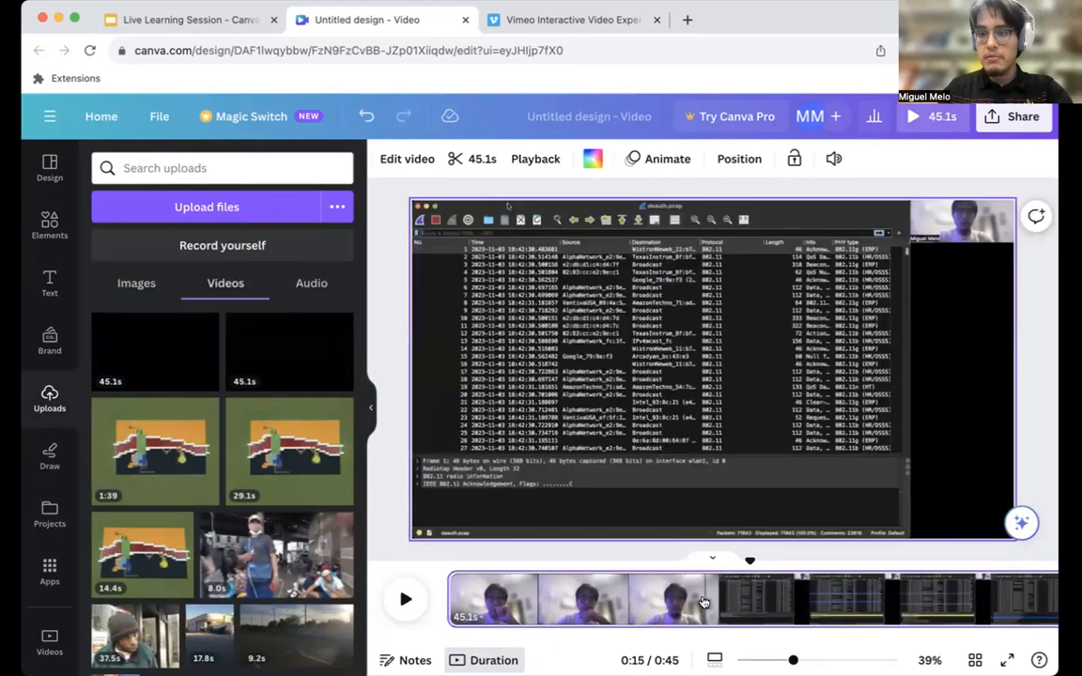
{"action": "left_click", "coordinate": [713, 606]}
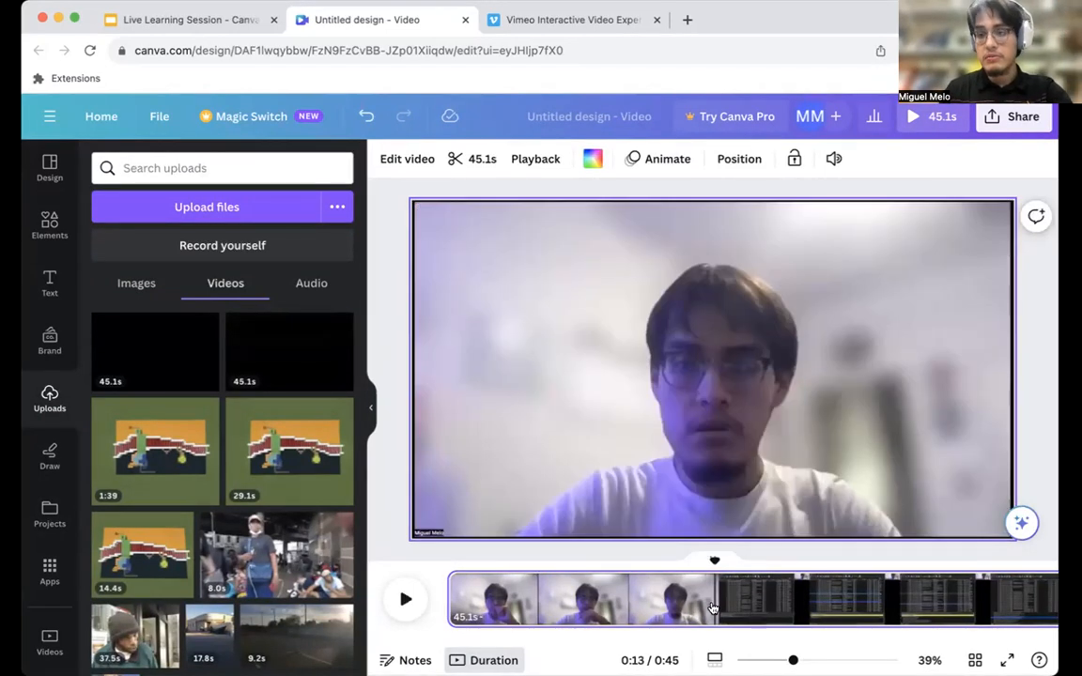
{"action": "left_click", "coordinate": [717, 608]}
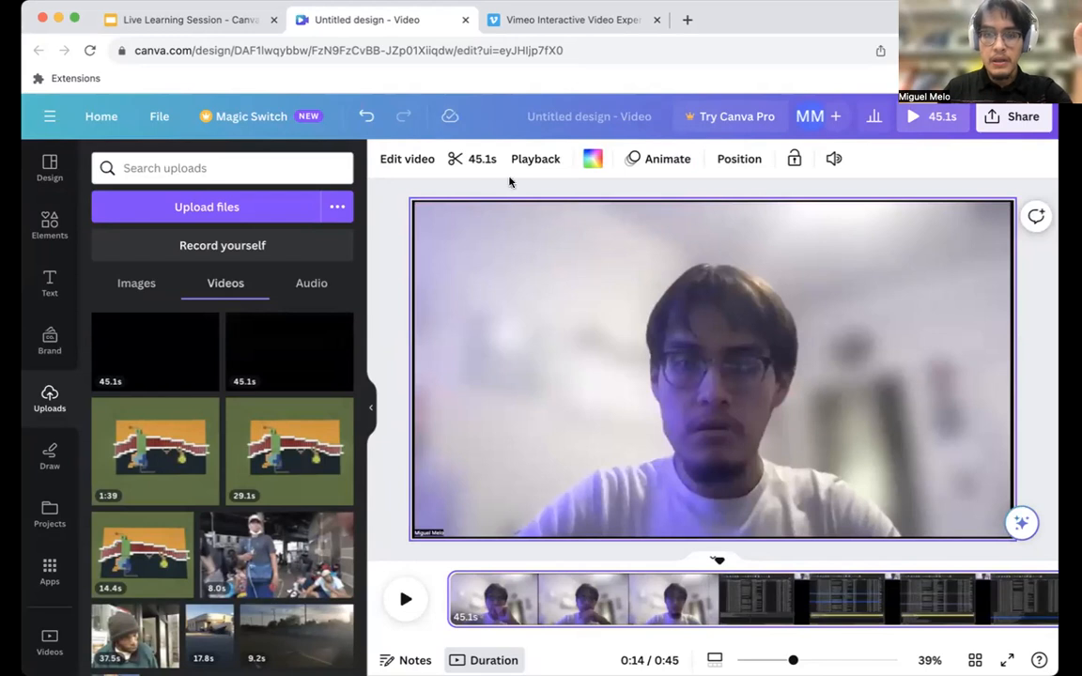
{"action": "left_click", "coordinate": [455, 160]}
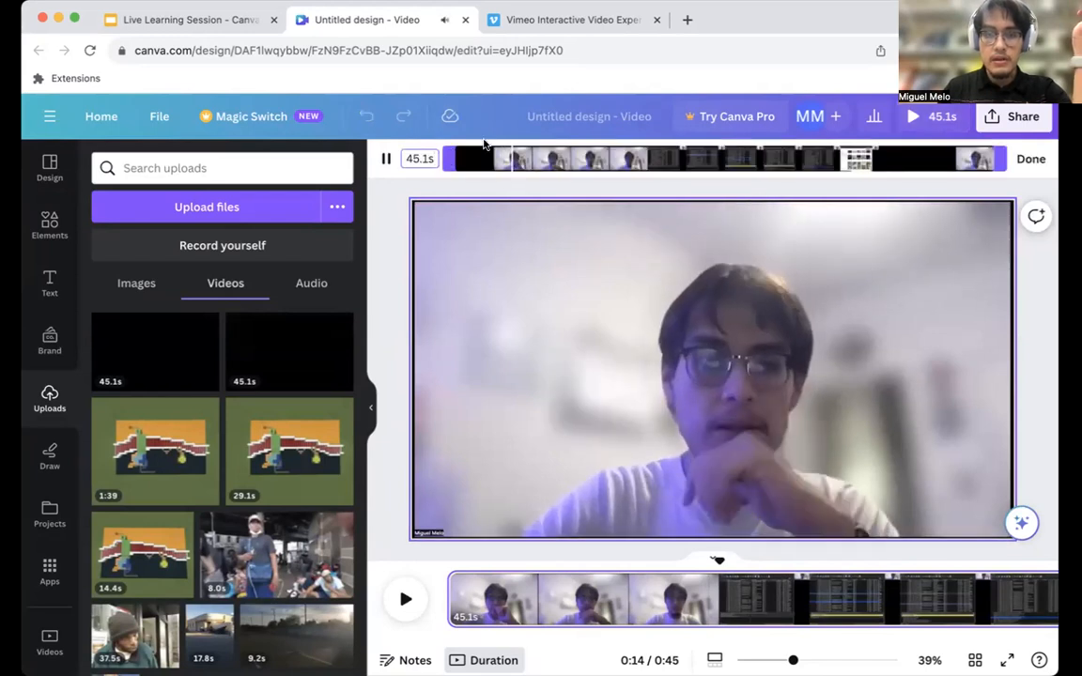
{"action": "left_click_drag", "start_coordinate": [450, 158], "coordinate": [625, 165]}
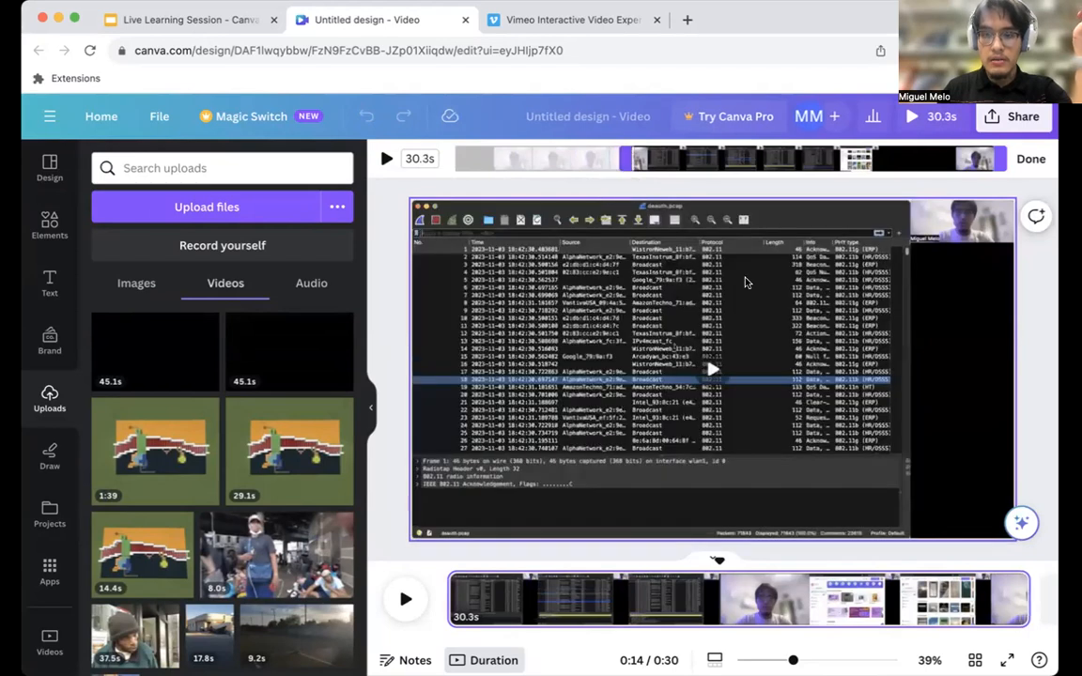
{"action": "left_click", "coordinate": [1031, 162]}
Play the trimmed clip from its beginning on the timeline to check the new starting point.
{"action": "left_click_drag", "start_coordinate": [484, 595], "coordinate": [414, 601]}
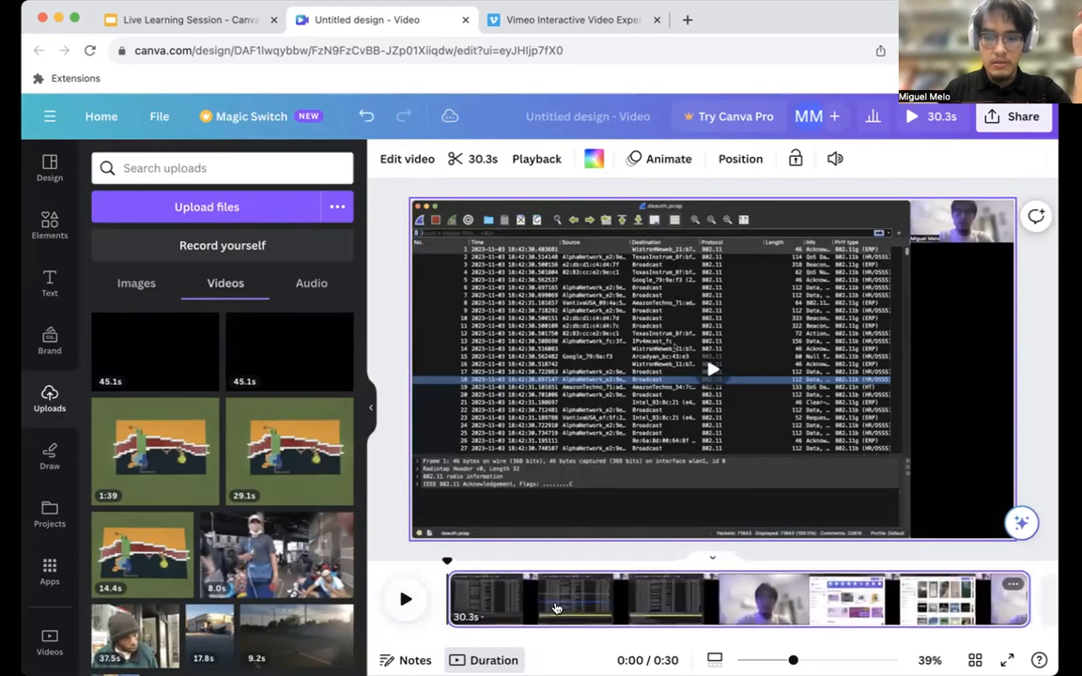
{"action": "left_click", "coordinate": [405, 599]}
{"action": "left_click", "coordinate": [408, 602]}
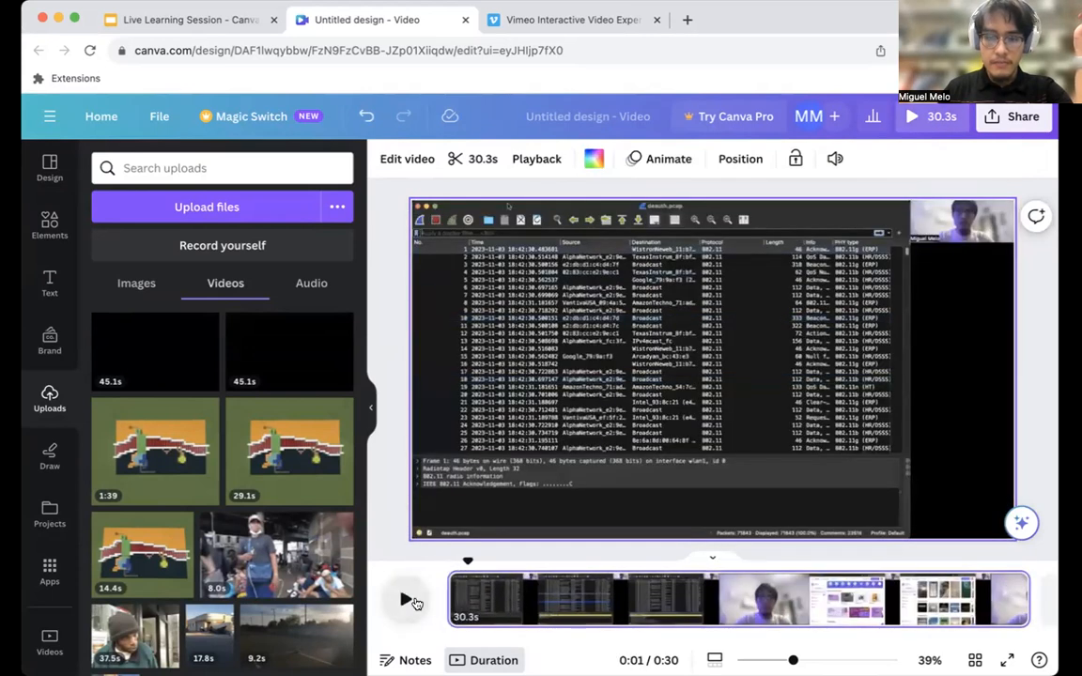
{"action": "left_click_drag", "start_coordinate": [467, 563], "coordinate": [415, 559]}
{"action": "left_click", "coordinate": [406, 599]}
{"action": "left_click", "coordinate": [406, 600]}
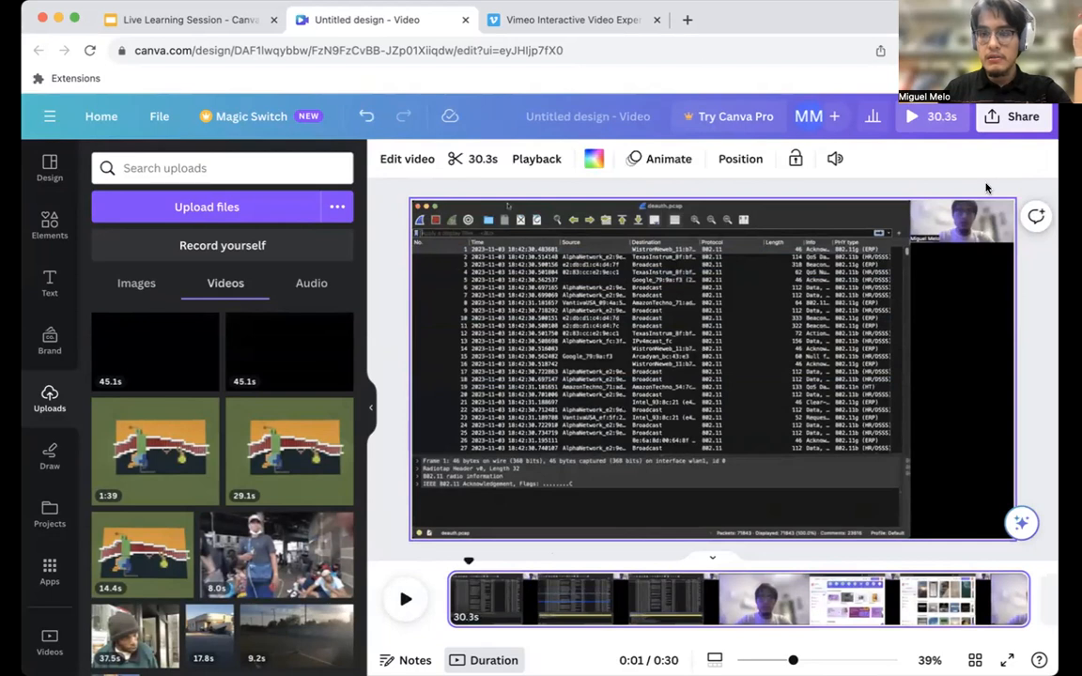
Preview the whole video, including in full screen, and return to the editor.
{"action": "left_click", "coordinate": [917, 119]}
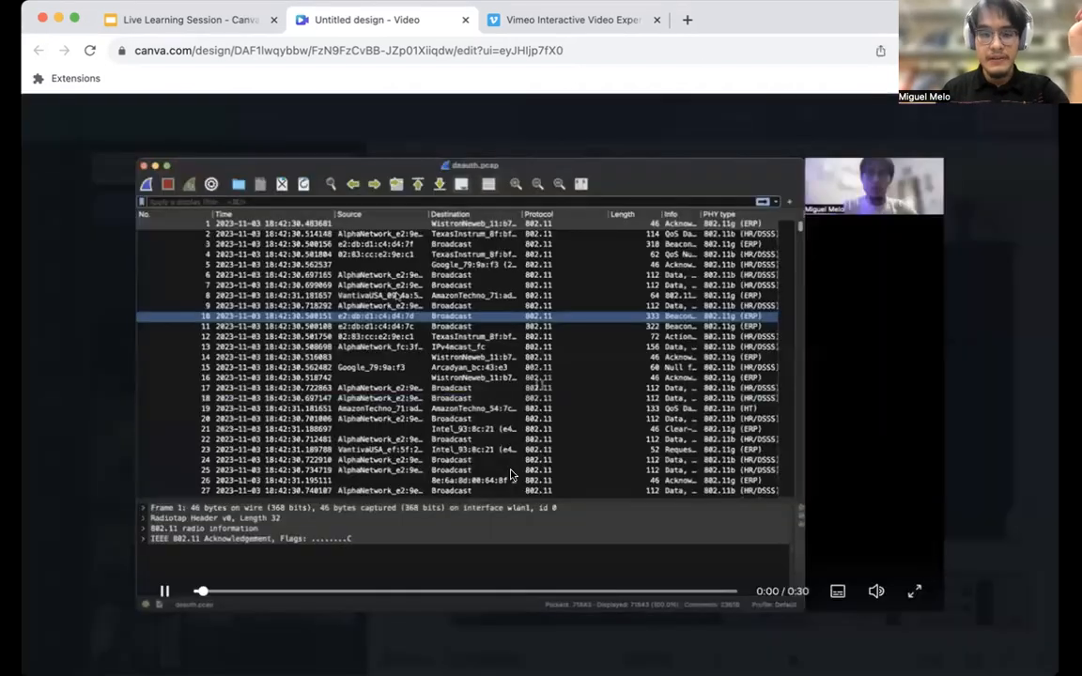
{"action": "left_click", "coordinate": [197, 592]}
{"action": "left_click", "coordinate": [165, 591]}
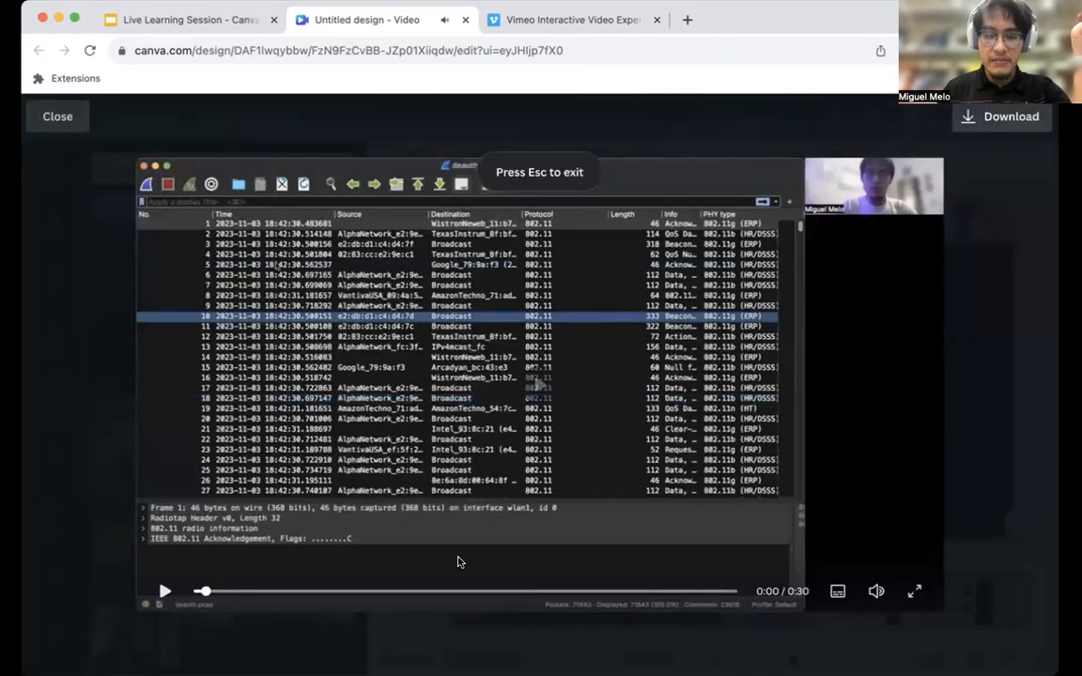
{"action": "left_click", "coordinate": [914, 589]}
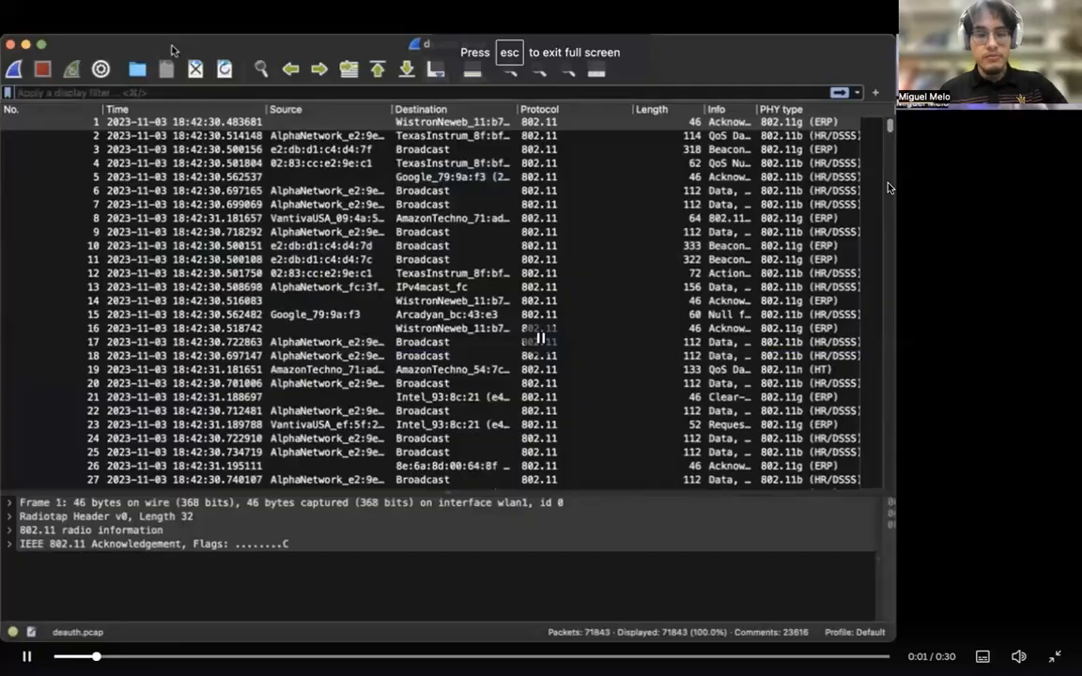
{"action": "key", "text": "Escape"}
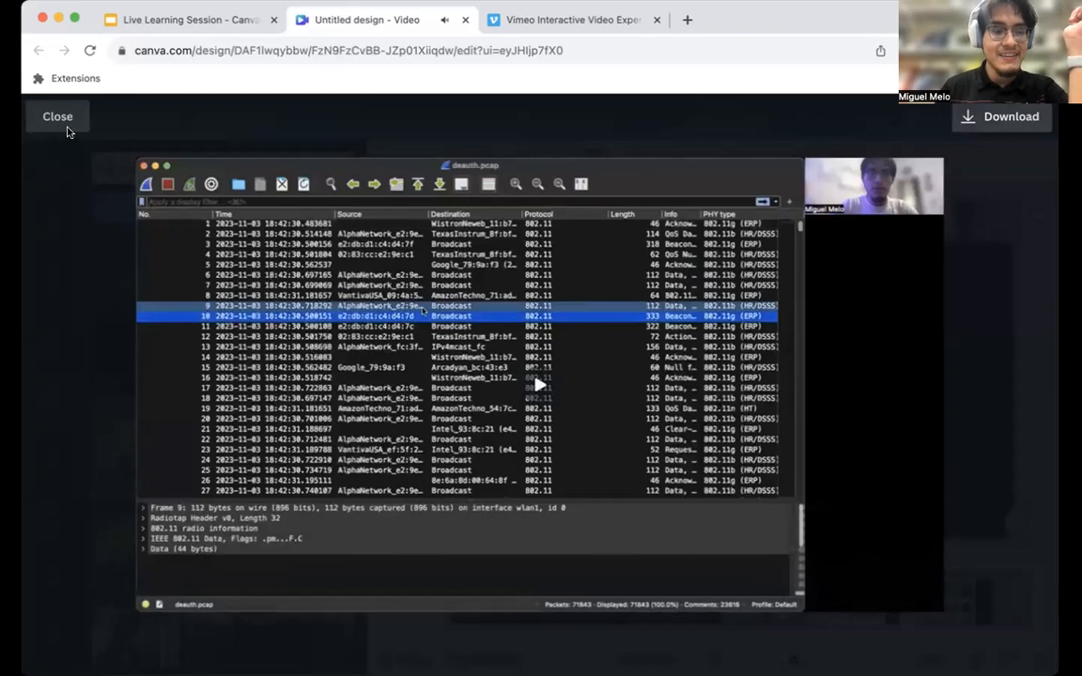
{"action": "left_click", "coordinate": [60, 118]}
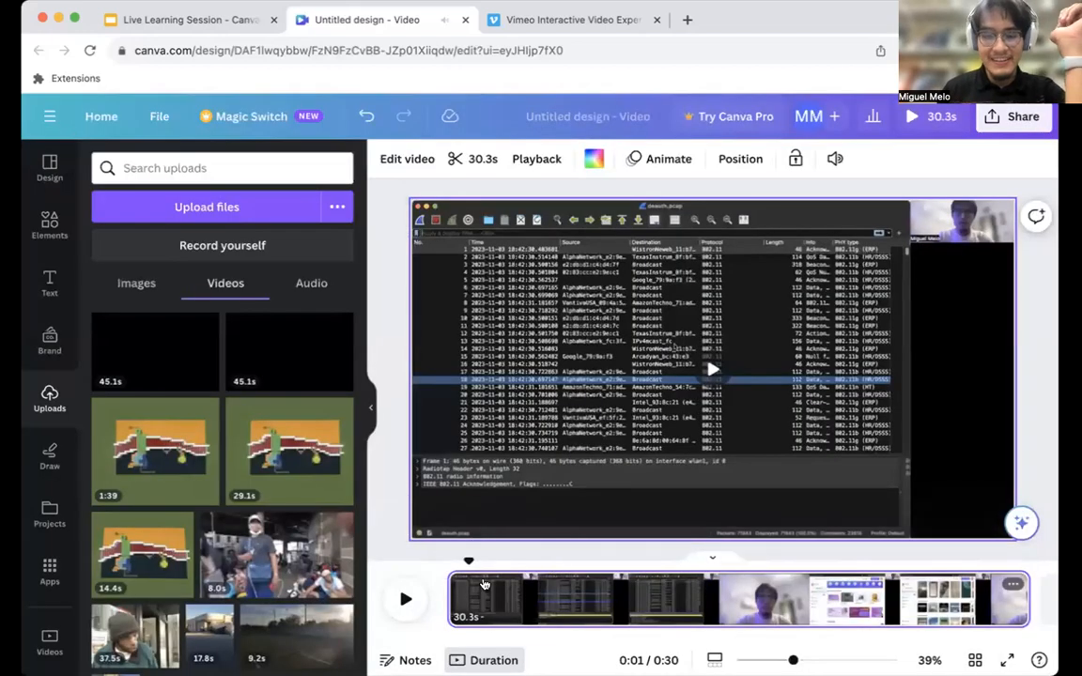
Trim the remaining talking-head frames off the clip's start, shortening it to 29.9 s.
{"action": "left_click_drag", "start_coordinate": [468, 560], "coordinate": [437, 560]}
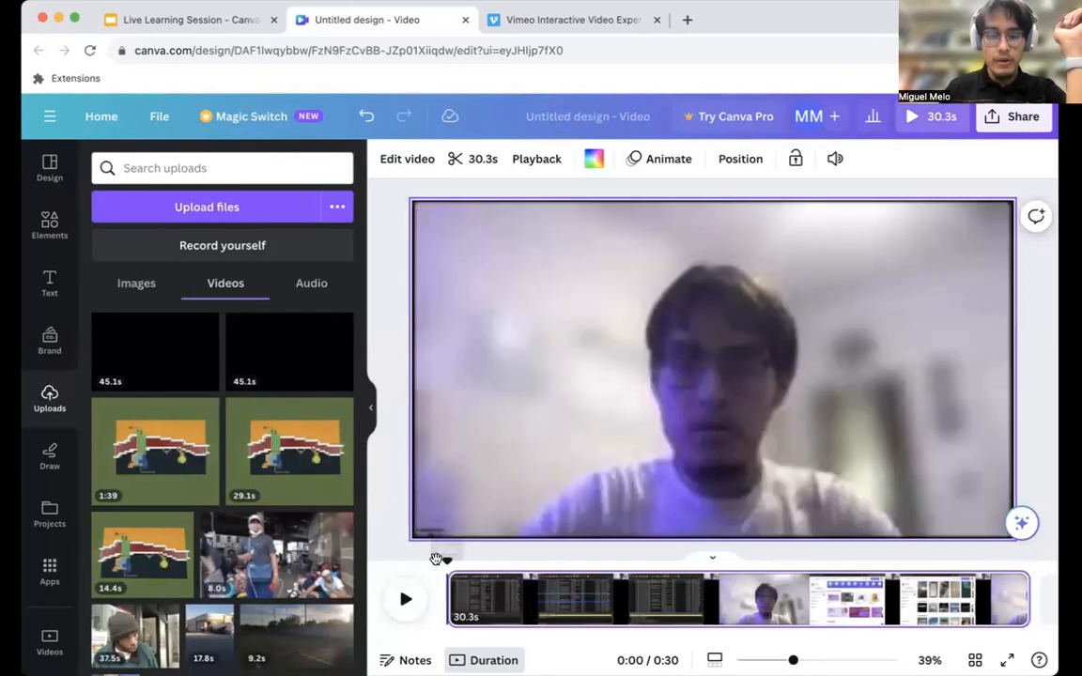
{"action": "left_click", "coordinate": [476, 158]}
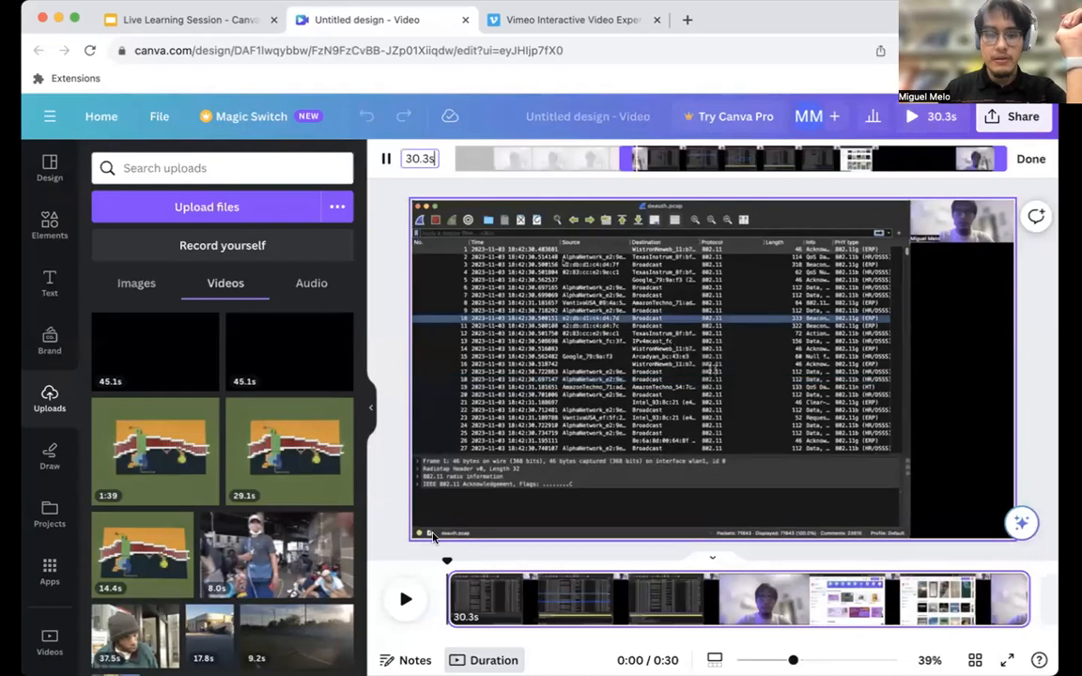
{"action": "left_click_drag", "start_coordinate": [622, 161], "coordinate": [629, 166]}
{"action": "left_click", "coordinate": [1029, 159]}
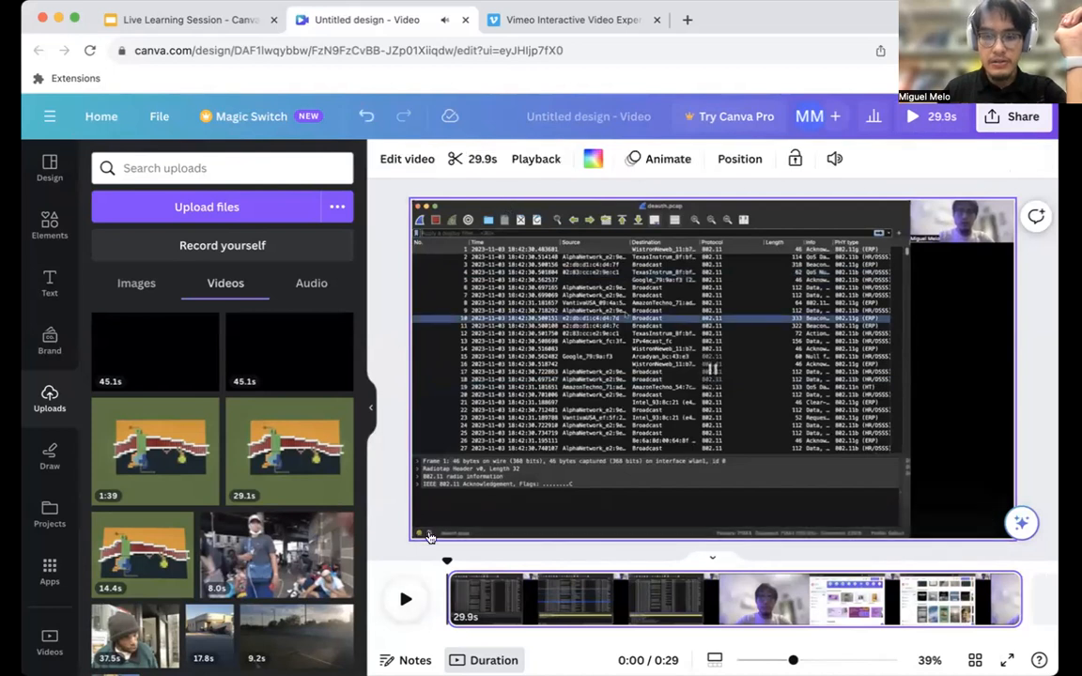
Trim the clip's end to where the first screen-recording section stops, shortening it to 15.2 s, and play the result.
{"action": "left_click", "coordinate": [561, 414]}
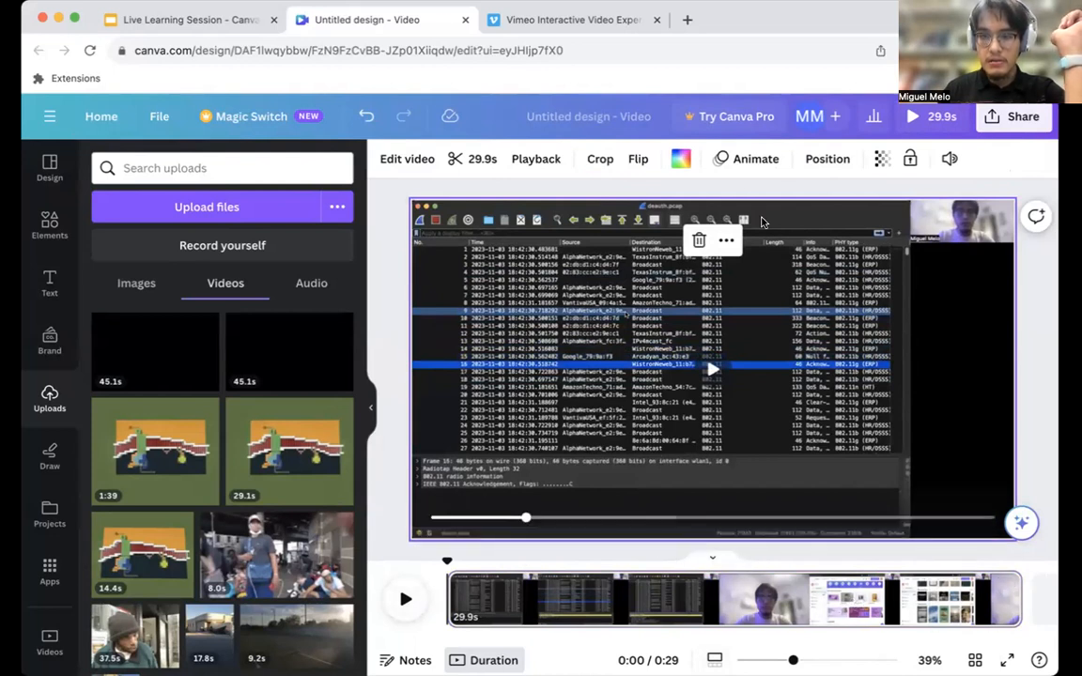
{"action": "left_click", "coordinate": [462, 160]}
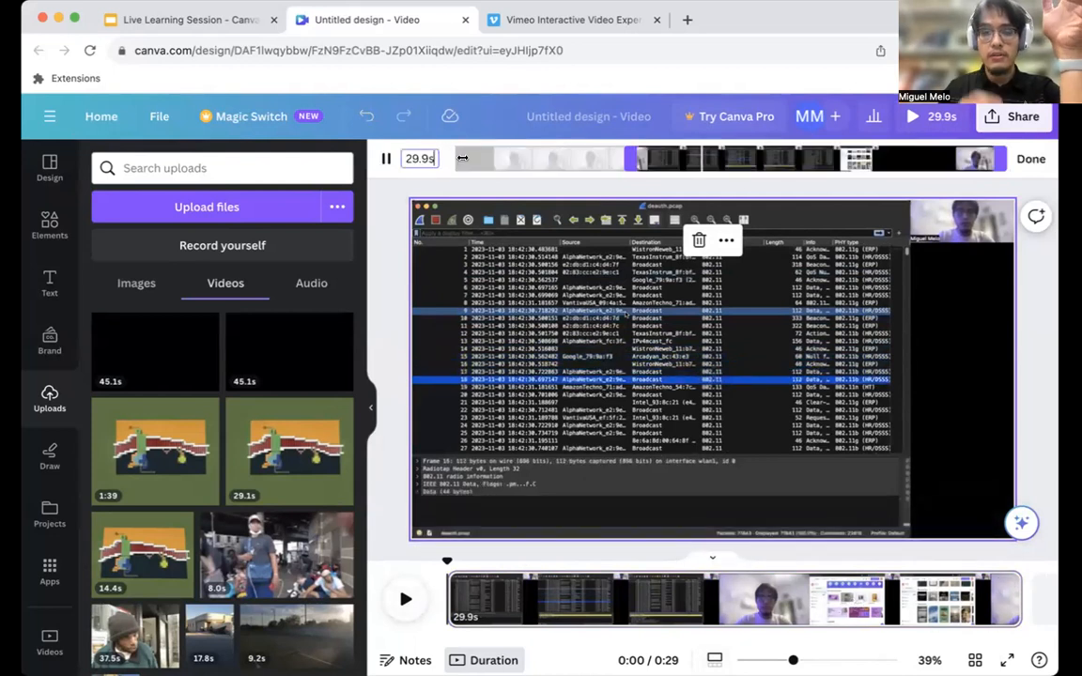
{"action": "left_click", "coordinate": [899, 169]}
{"action": "left_click_drag", "start_coordinate": [999, 157], "coordinate": [841, 161]}
{"action": "left_click_drag", "start_coordinate": [834, 163], "coordinate": [829, 163]}
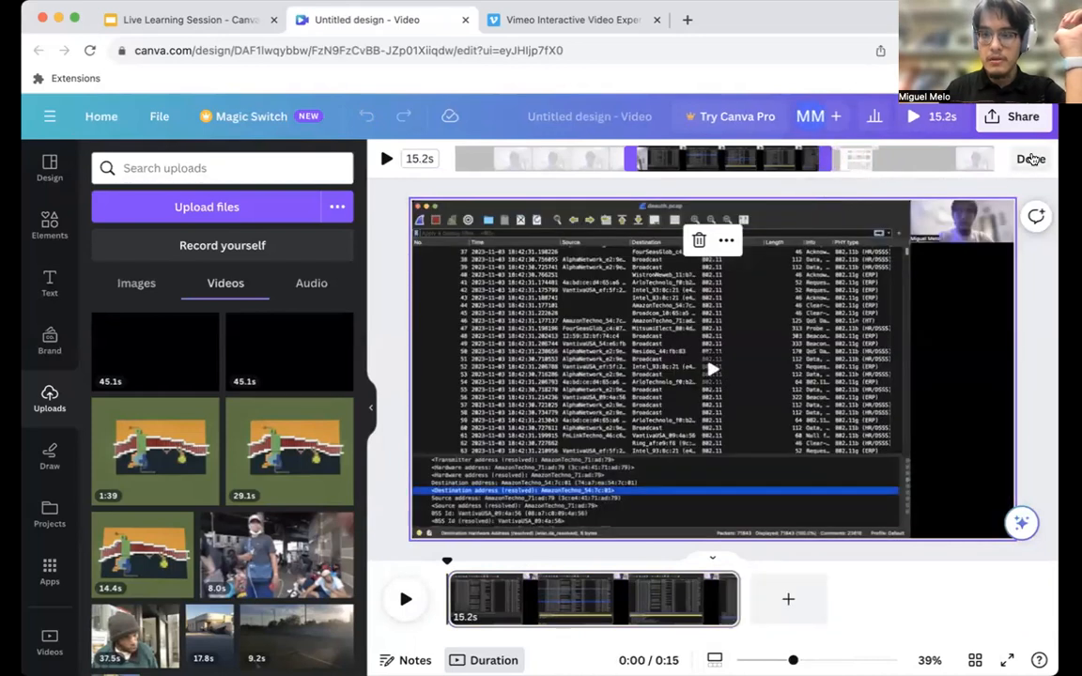
{"action": "left_click", "coordinate": [1032, 159]}
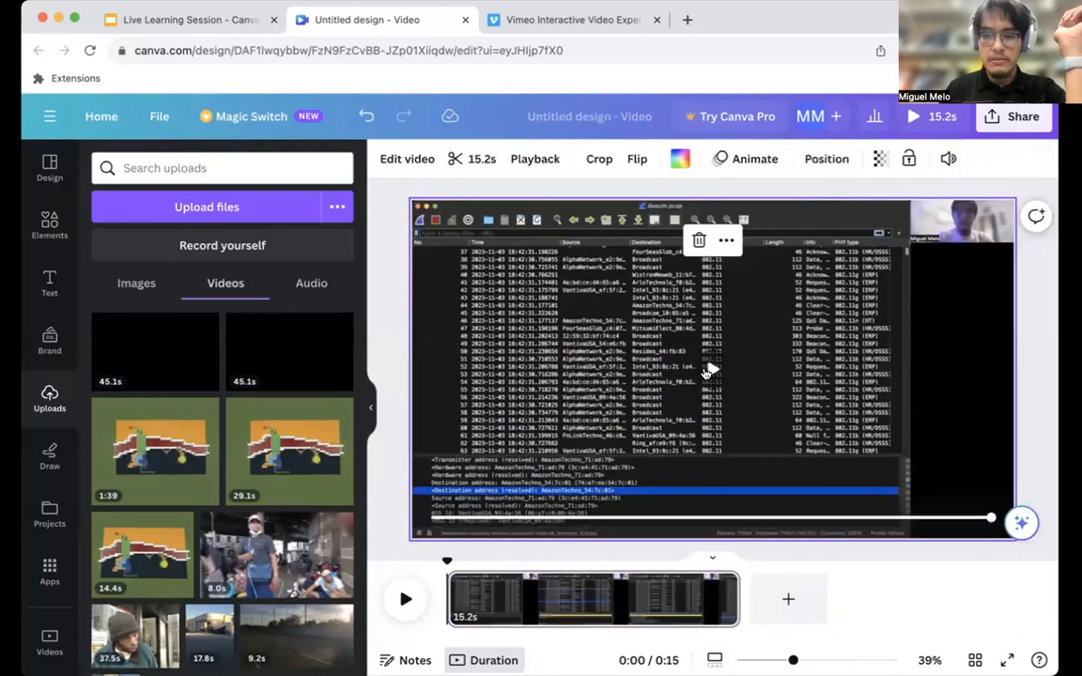
{"action": "left_click", "coordinate": [712, 371]}
{"action": "left_click", "coordinate": [712, 370]}
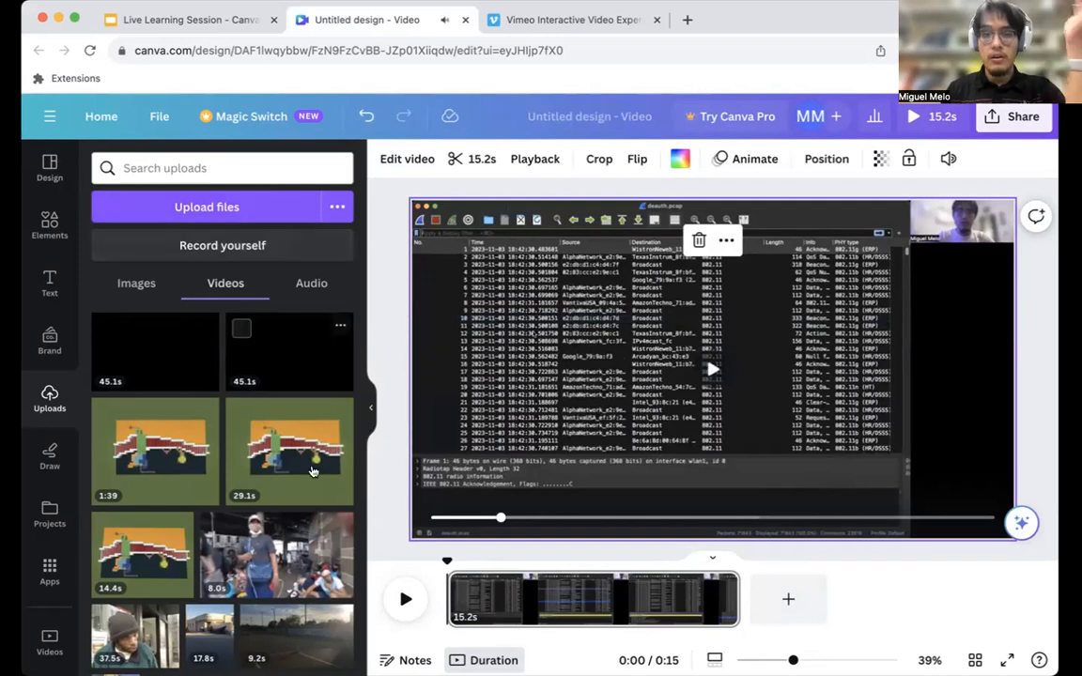
Add a blank 5.0 s page in front of the video clip and give it the heading "Wireshark Tutorial!".
{"action": "left_click", "coordinate": [789, 600]}
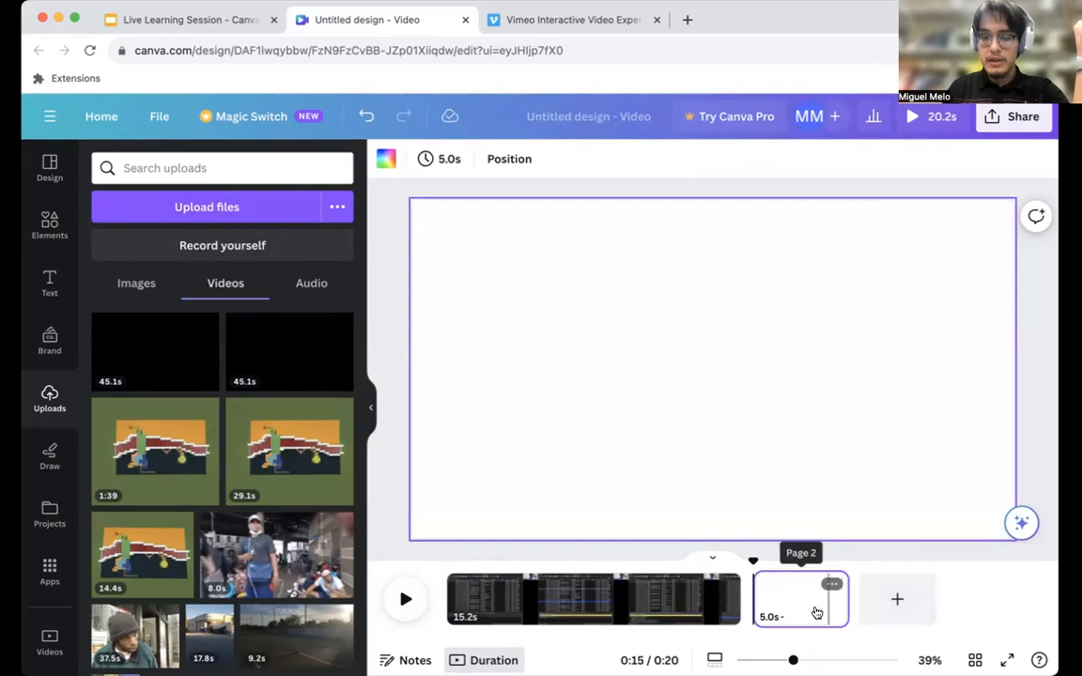
{"action": "left_click_drag", "start_coordinate": [809, 615], "coordinate": [556, 616]}
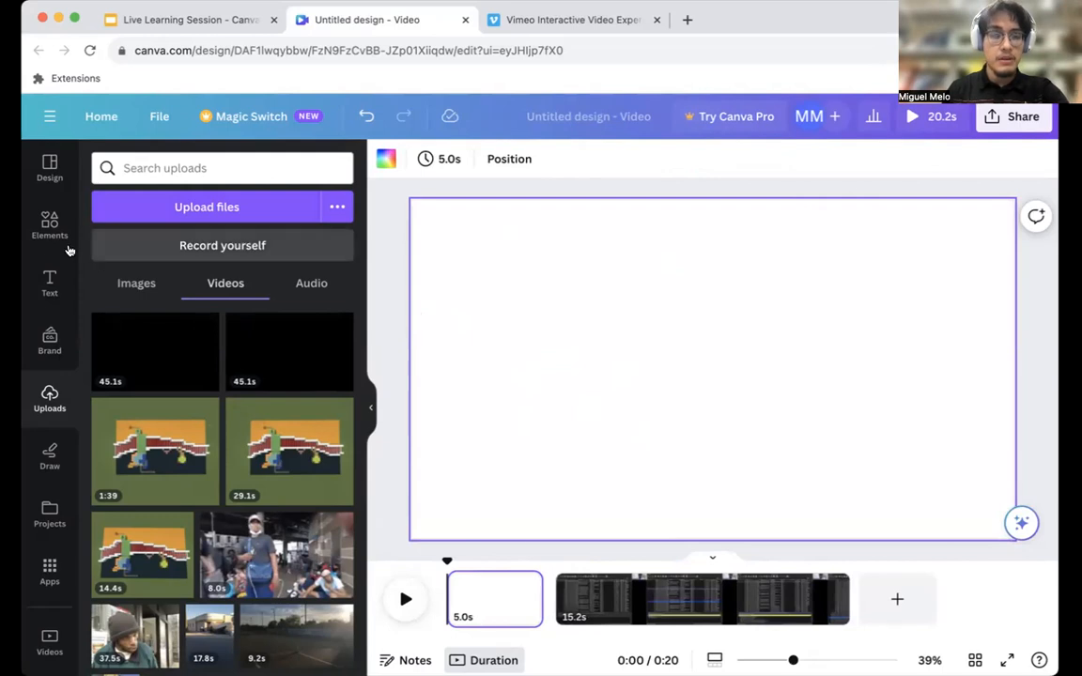
{"action": "left_click", "coordinate": [50, 283]}
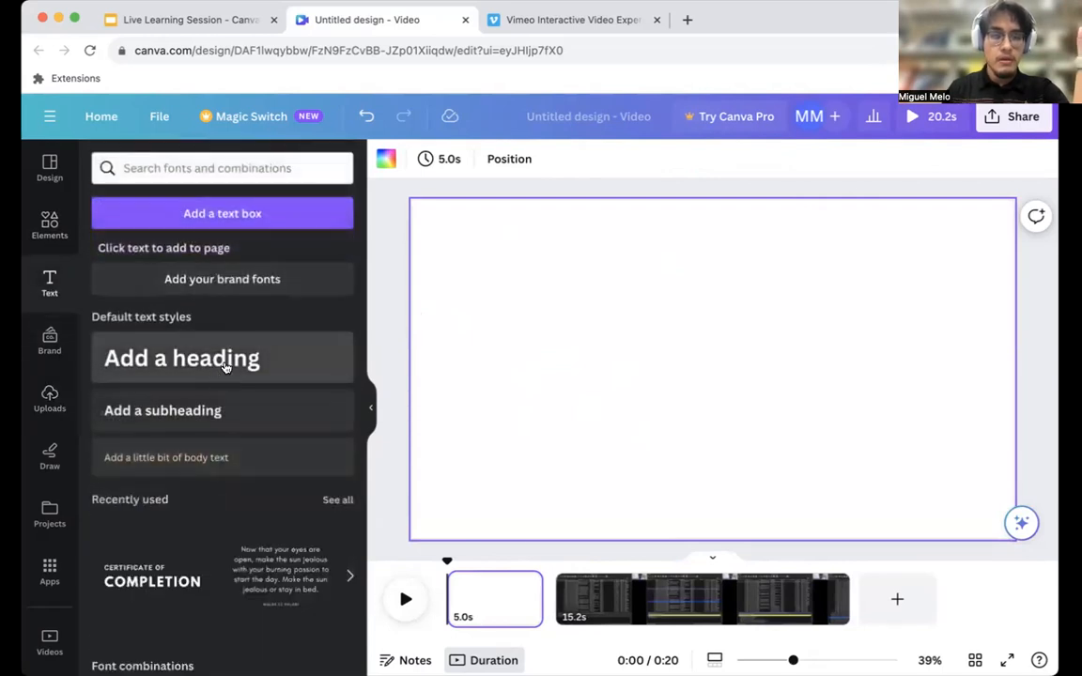
{"action": "left_click", "coordinate": [230, 360]}
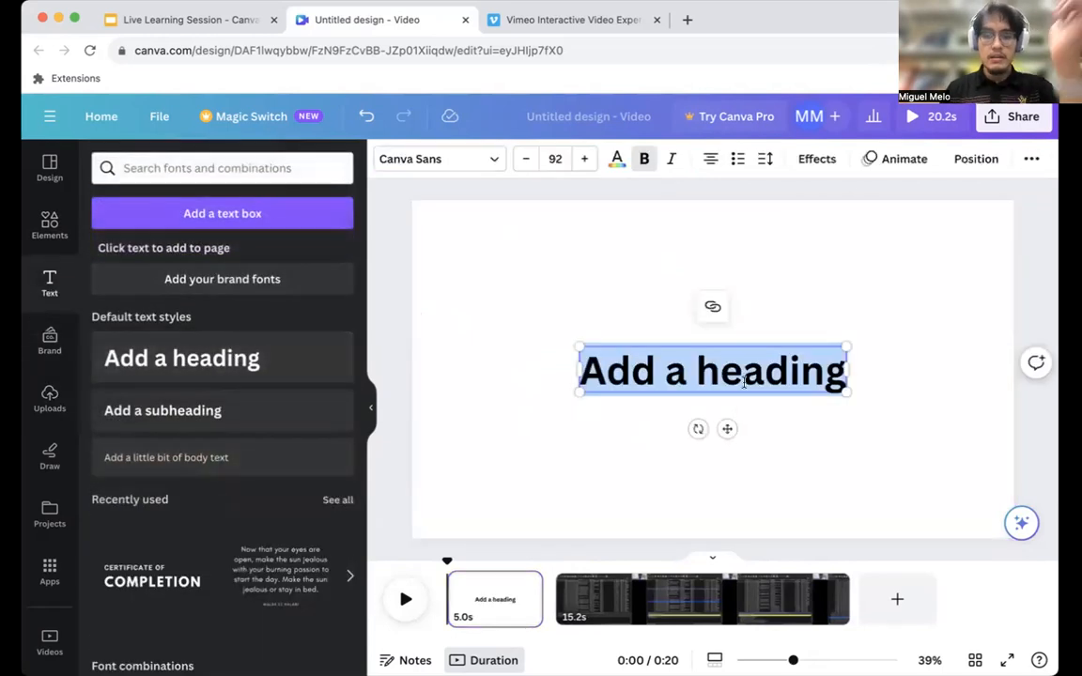
{"action": "type", "text": "Wire"}
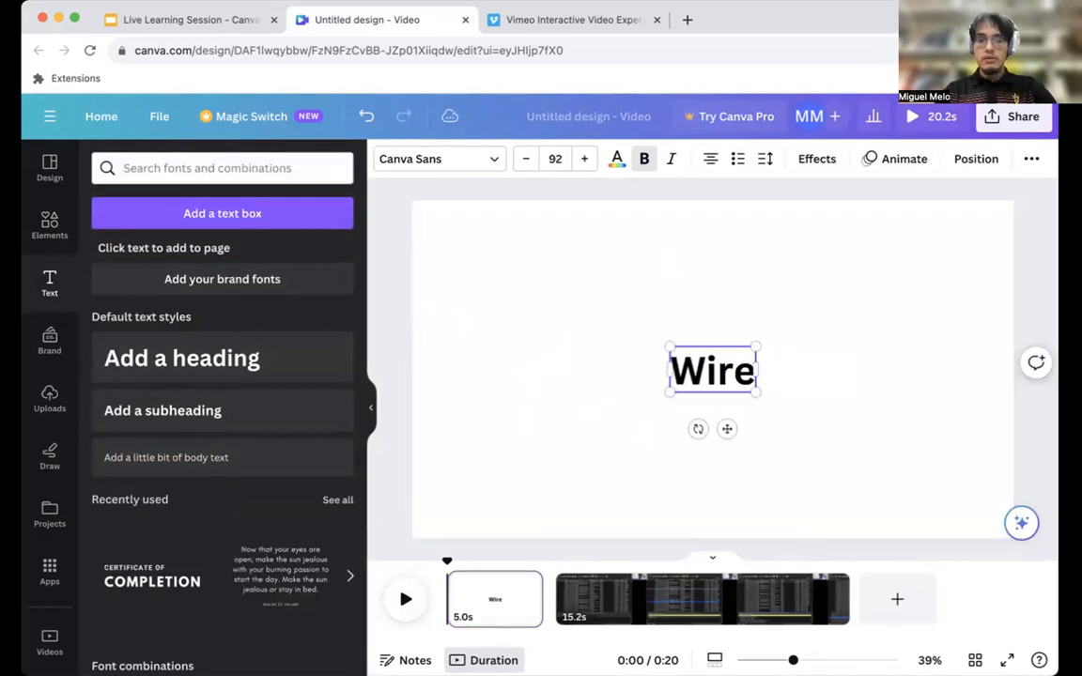
{"action": "type", "text": "shark Tutorial!"}
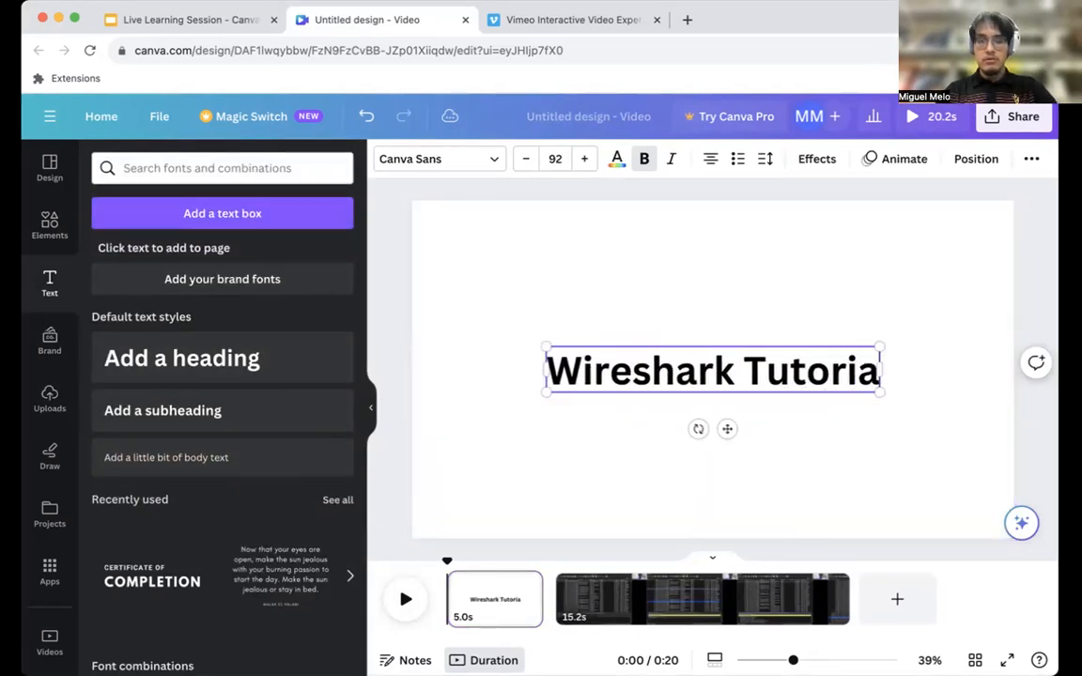
Add a subheading with the presenter's full name below the heading on the title page.
{"action": "left_click", "coordinate": [212, 410]}
{"action": "type", "text": "Miguel Melo"}
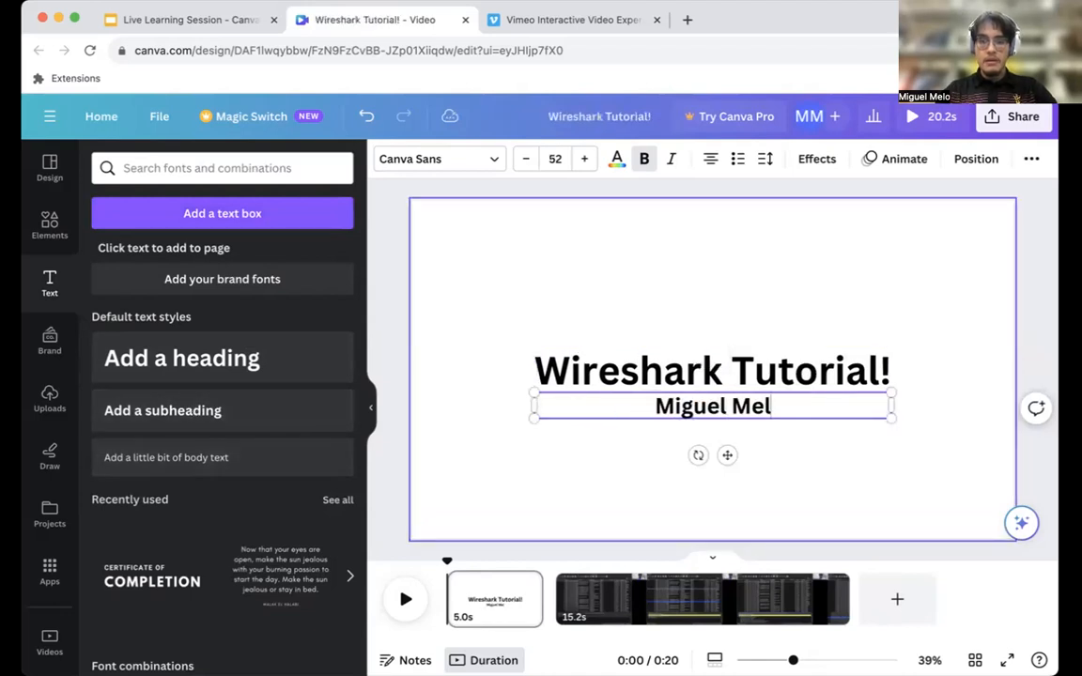
{"action": "key", "text": "Return"}
{"action": "key", "text": "BackSpace"}
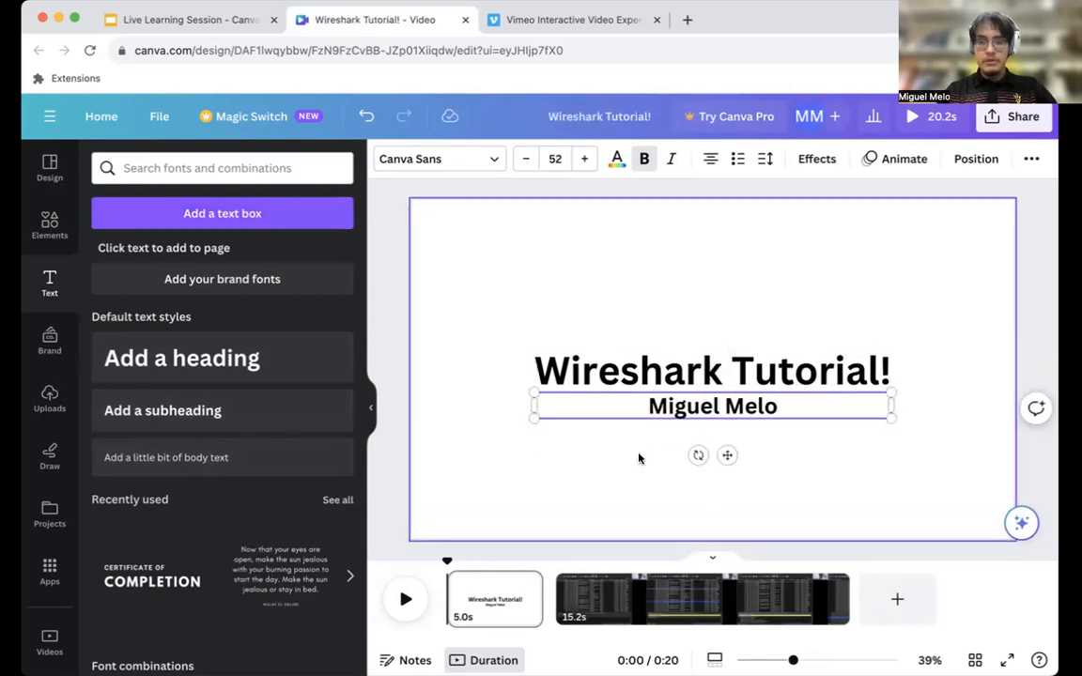
{"action": "left_click", "coordinate": [510, 475]}
Apply the Ascend text animation to the "Wireshark Tutorial!" heading.
{"action": "left_click", "coordinate": [552, 374]}
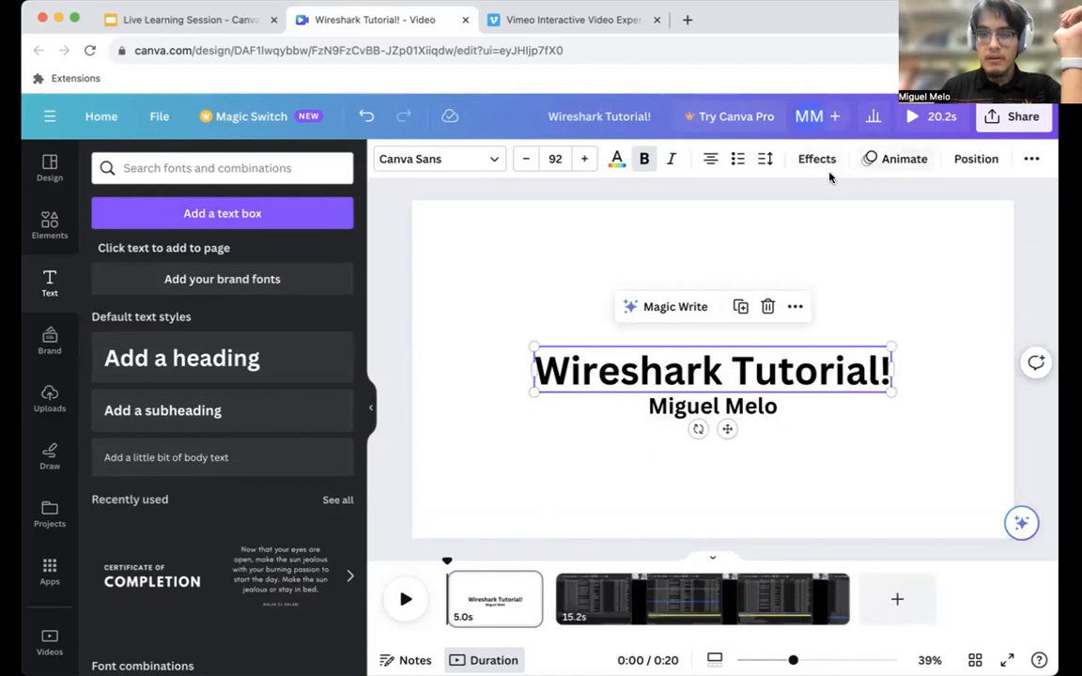
{"action": "left_click", "coordinate": [890, 161]}
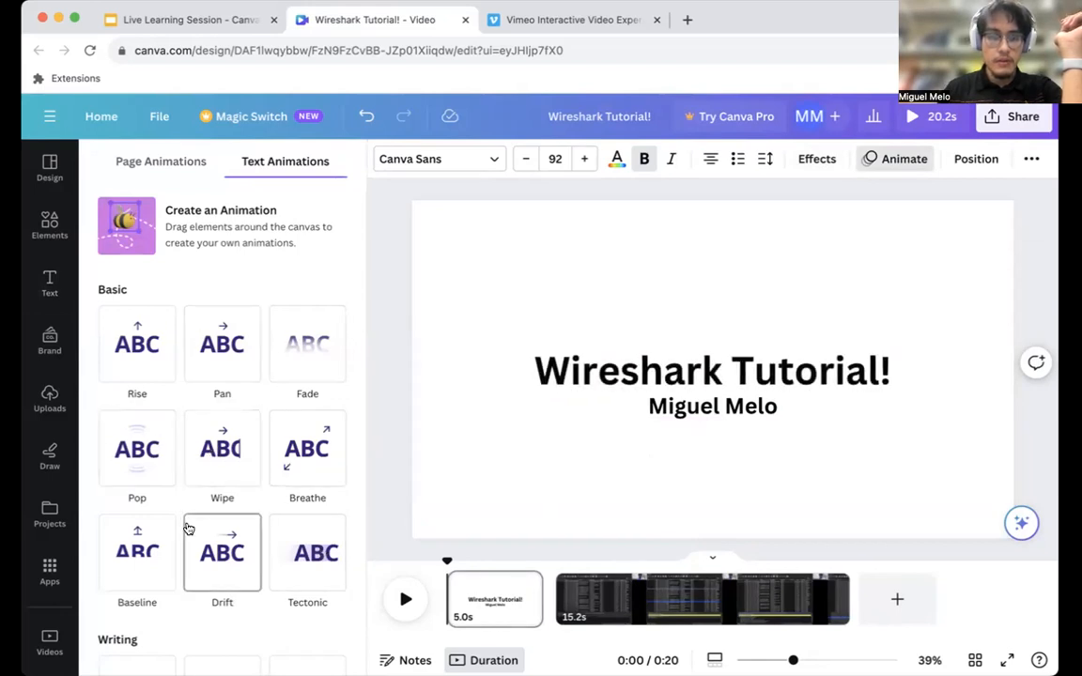
{"action": "scroll", "coordinate": [186, 526], "scroll_direction": "down", "scroll_amount": 3}
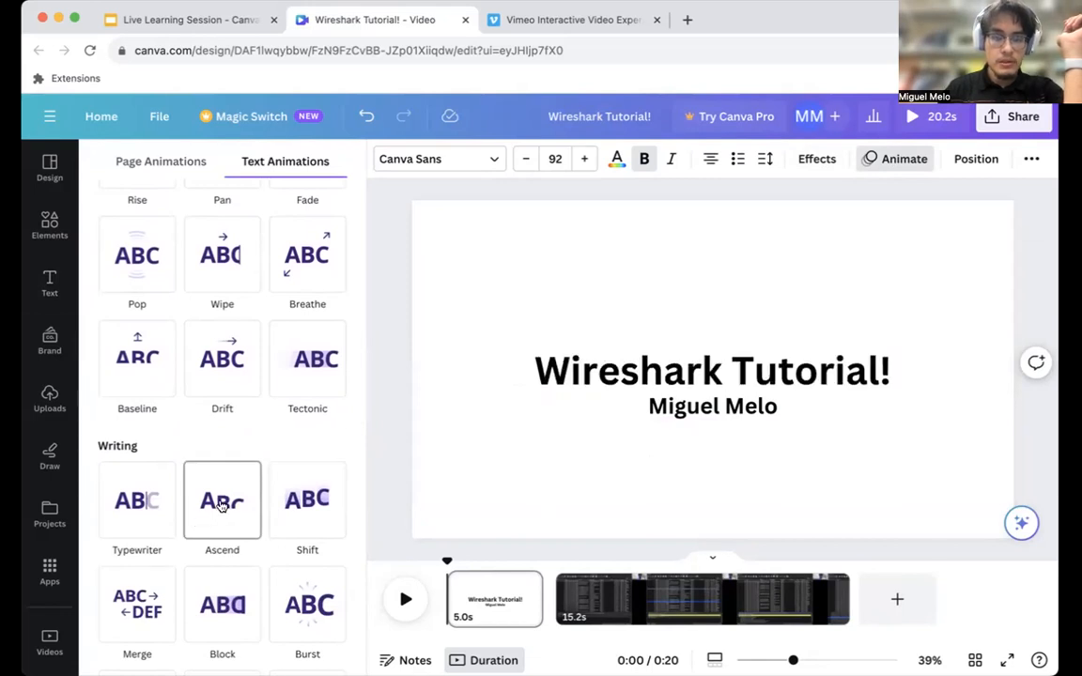
{"action": "left_click", "coordinate": [222, 506]}
Apply the same Ascend text animation to the presenter's name subheading.
{"action": "left_click", "coordinate": [719, 414]}
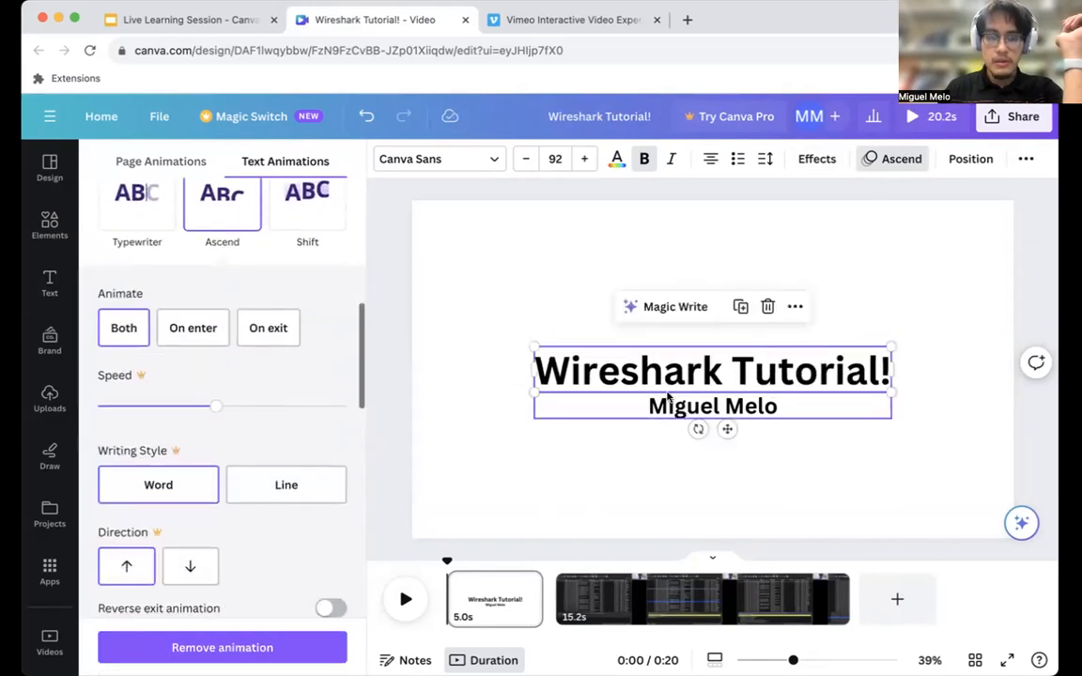
{"action": "scroll", "coordinate": [225, 394], "scroll_direction": "down", "scroll_amount": 3}
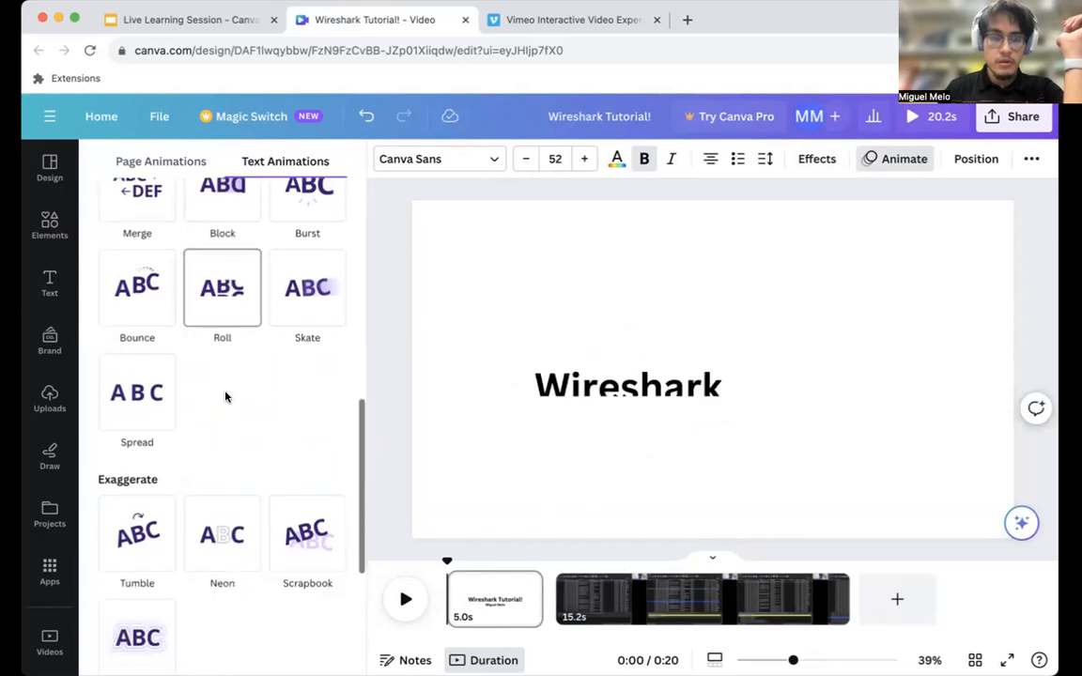
{"action": "scroll", "coordinate": [226, 398], "scroll_direction": "up", "scroll_amount": 4}
{"action": "scroll", "coordinate": [235, 389], "scroll_direction": "up", "scroll_amount": 2}
{"action": "left_click", "coordinate": [246, 376]}
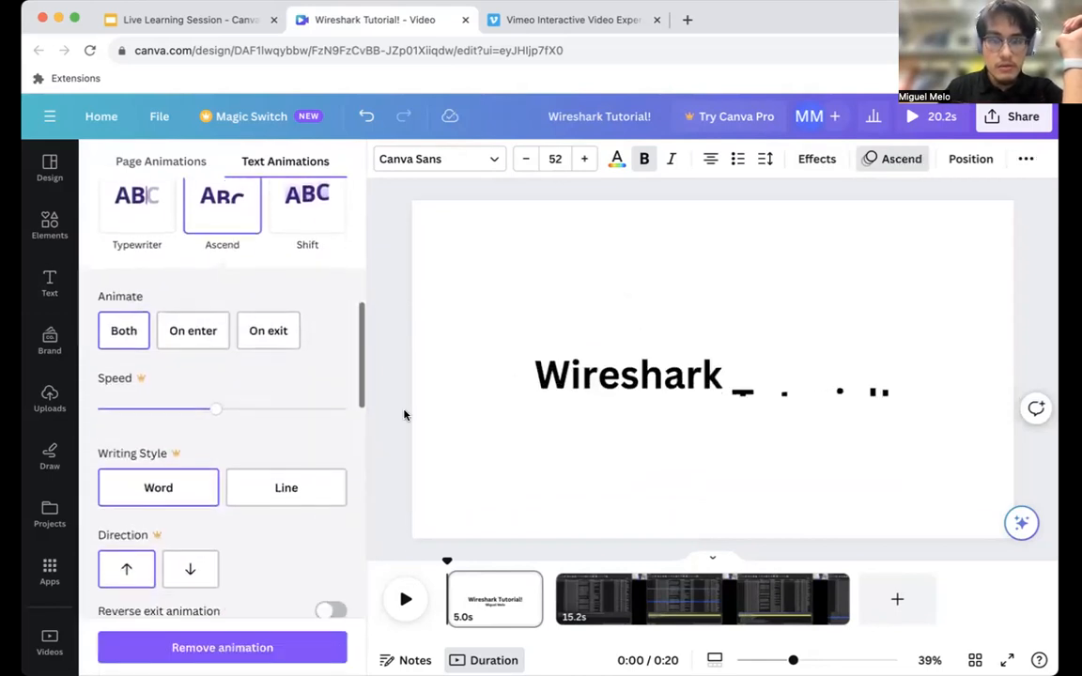
Play the title page through to the start of the video clip to preview its text animations, and pause playback.
{"action": "left_click", "coordinate": [408, 599]}
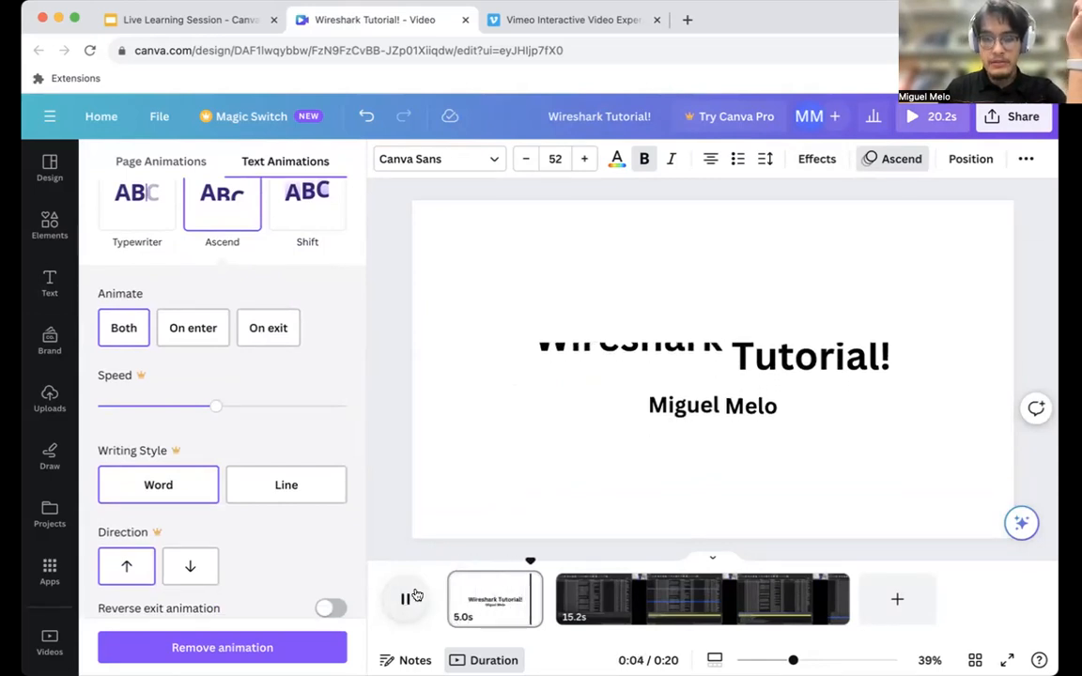
{"action": "left_click", "coordinate": [416, 595]}
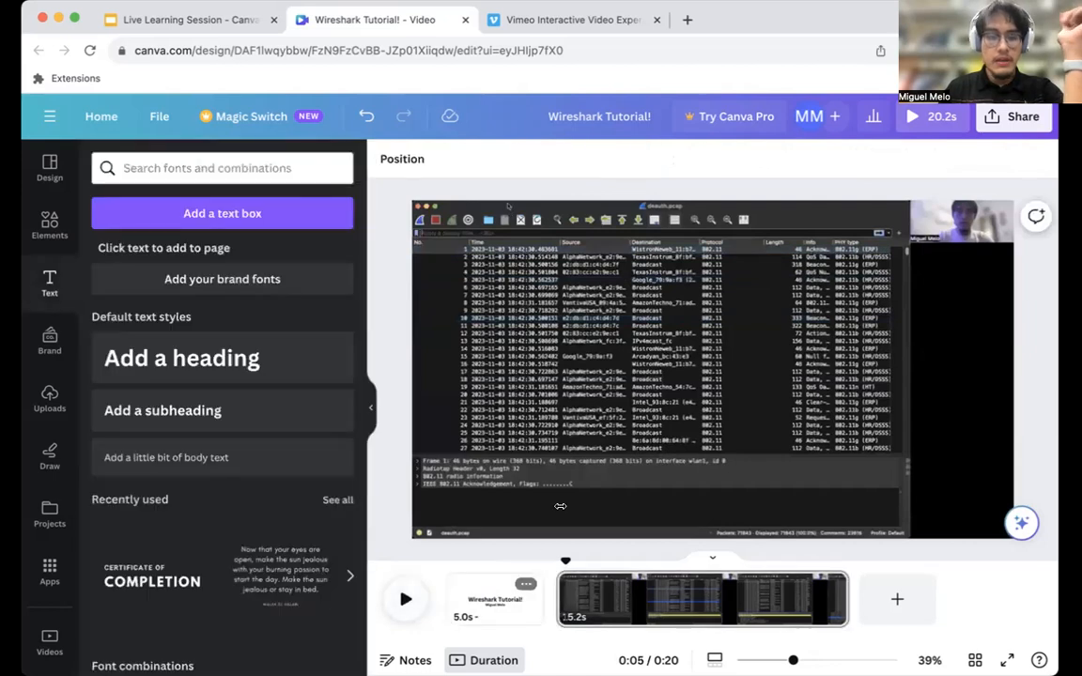
Examine the page animation styles available for the title page, down to the Exaggerate group.
{"action": "left_click", "coordinate": [507, 588]}
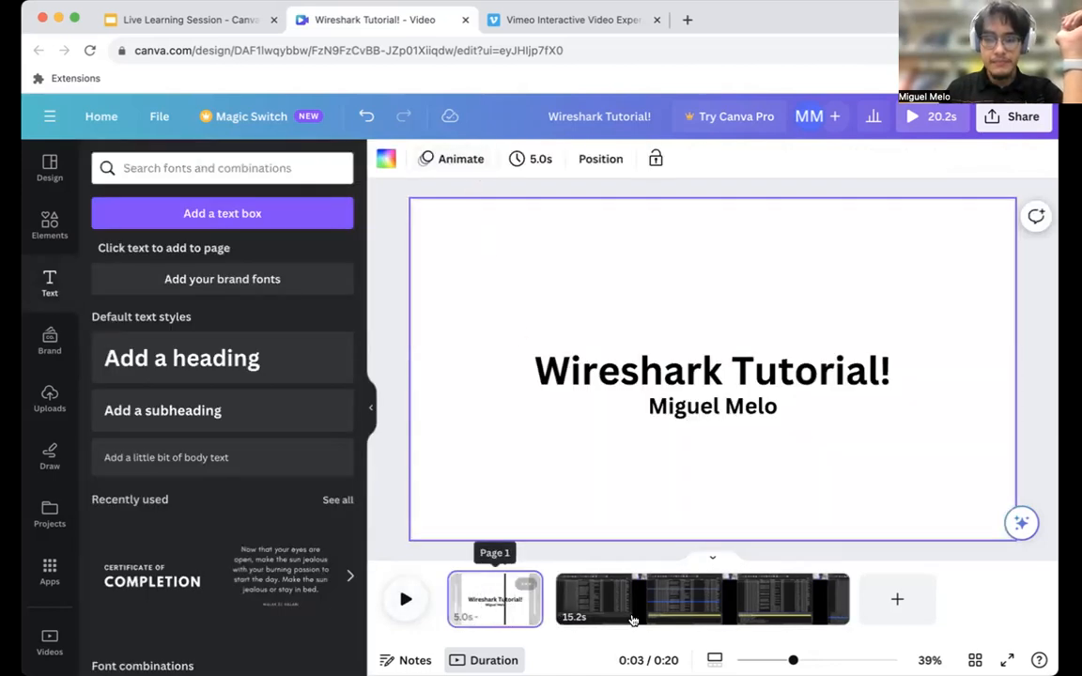
{"action": "left_click", "coordinate": [442, 159]}
{"action": "scroll", "coordinate": [221, 489], "scroll_direction": "down", "scroll_amount": 5}
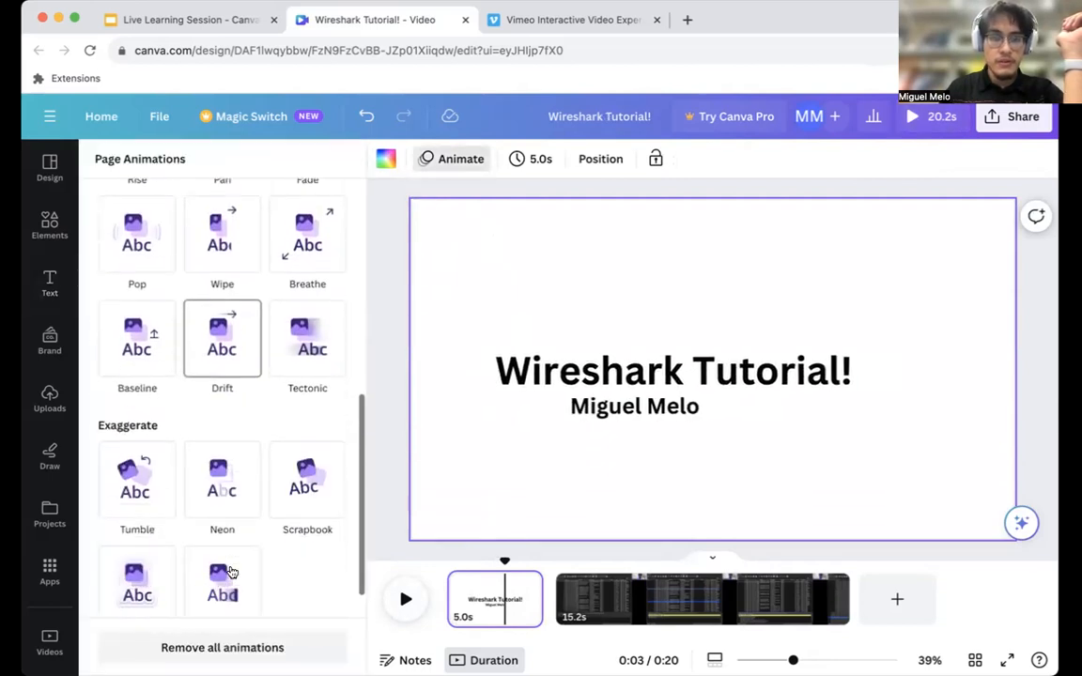
{"action": "scroll", "coordinate": [290, 490], "scroll_direction": "down", "scroll_amount": 1}
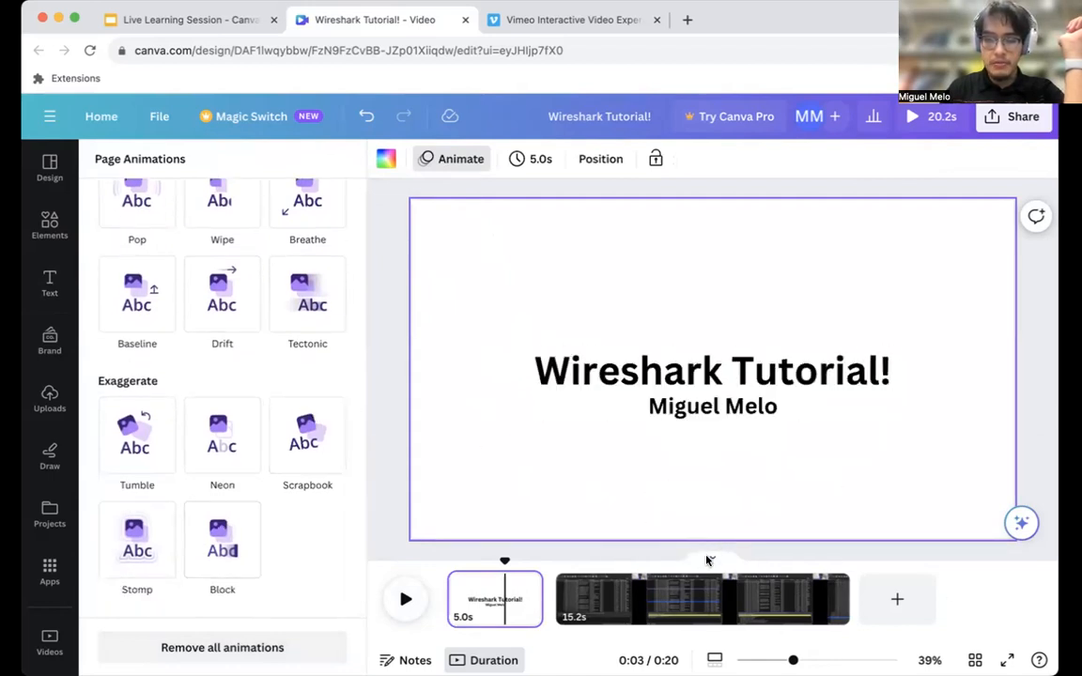
{"action": "left_click_drag", "start_coordinate": [710, 559], "coordinate": [711, 642]}
{"action": "left_click", "coordinate": [711, 642]}
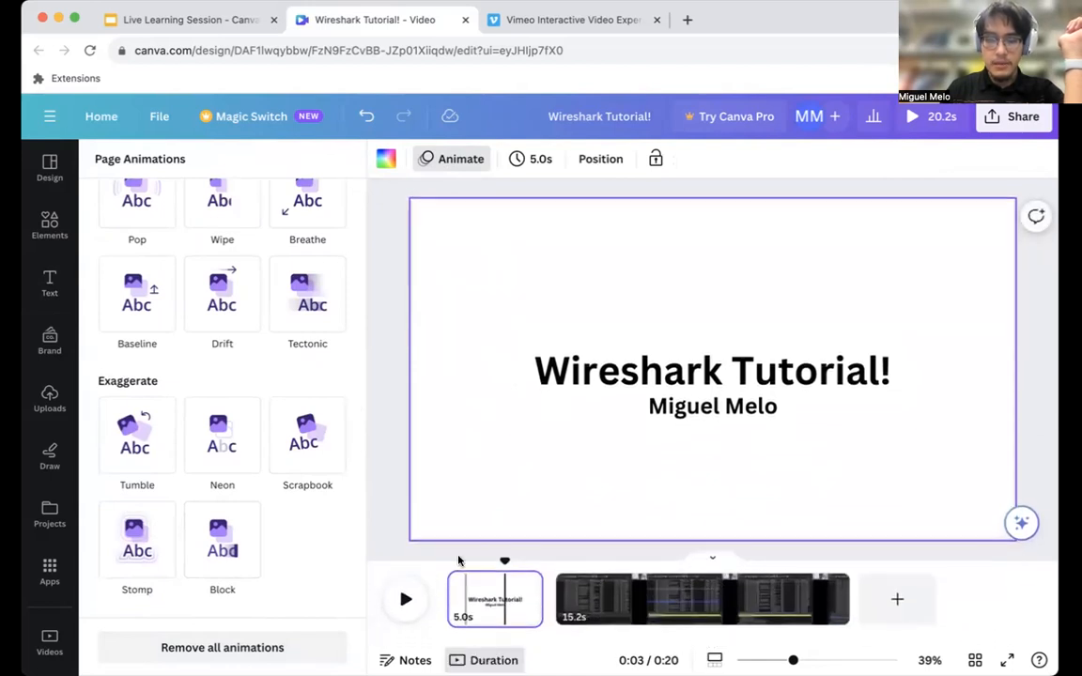
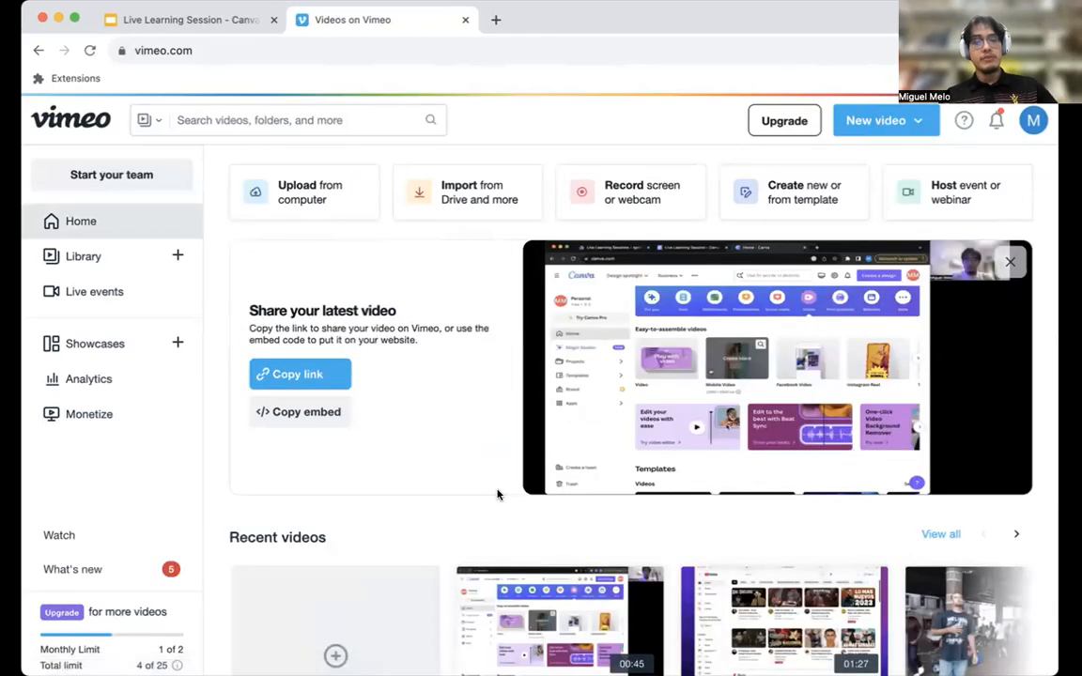
Look through the Vimeo home page and open the gallery for creating a video from a template.
{"action": "scroll", "coordinate": [526, 474], "scroll_direction": "down", "scroll_amount": 10}
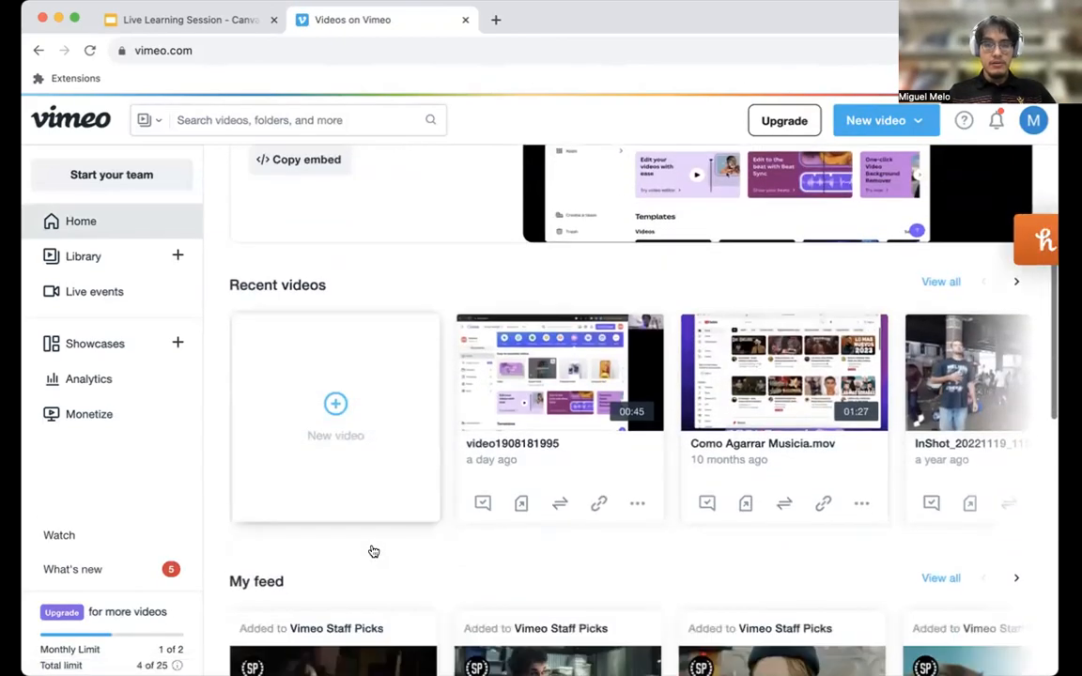
{"action": "scroll", "coordinate": [525, 420], "scroll_direction": "down", "scroll_amount": 5}
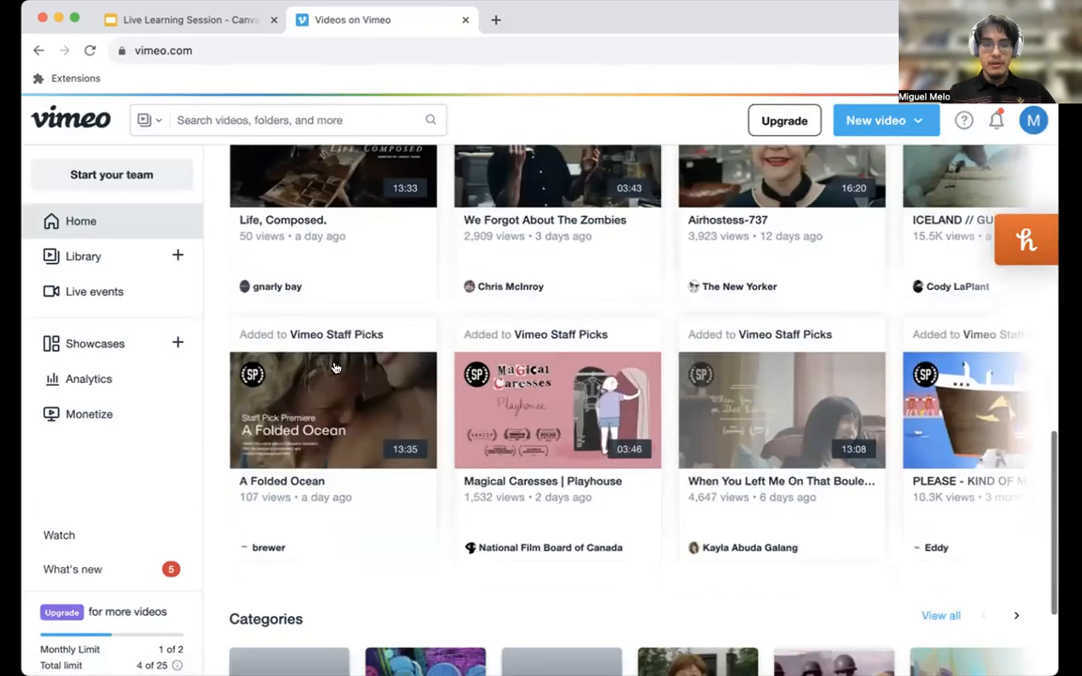
{"action": "scroll", "coordinate": [525, 420], "scroll_direction": "down", "scroll_amount": 3}
{"action": "scroll", "coordinate": [584, 353], "scroll_direction": "up", "scroll_amount": 12}
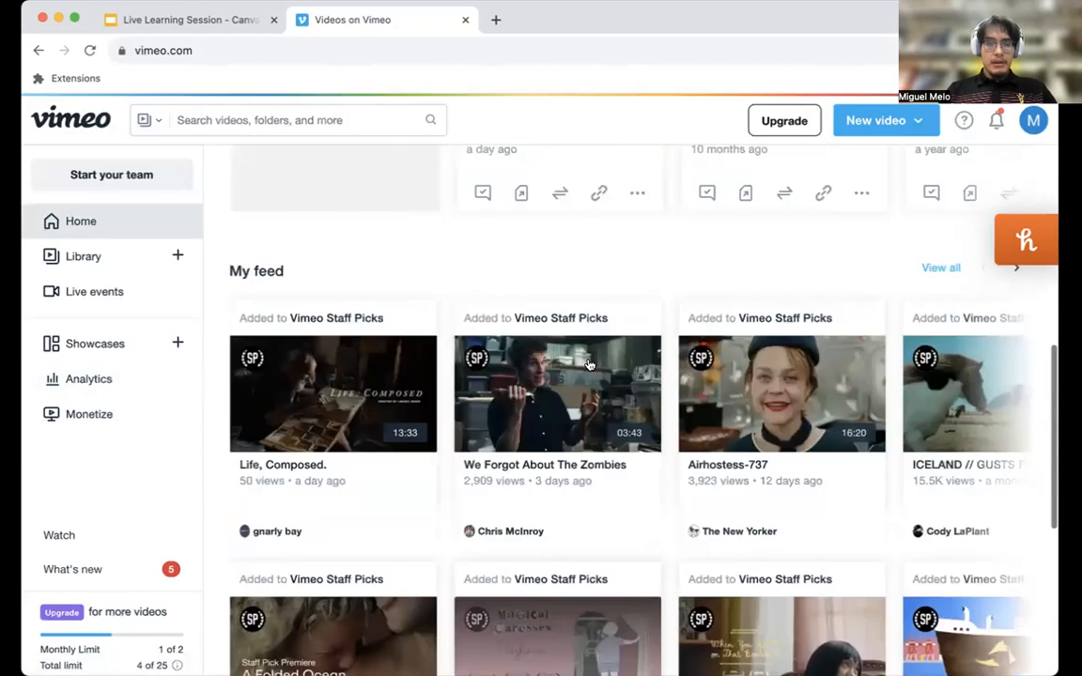
{"action": "scroll", "coordinate": [584, 354], "scroll_direction": "up", "scroll_amount": 1}
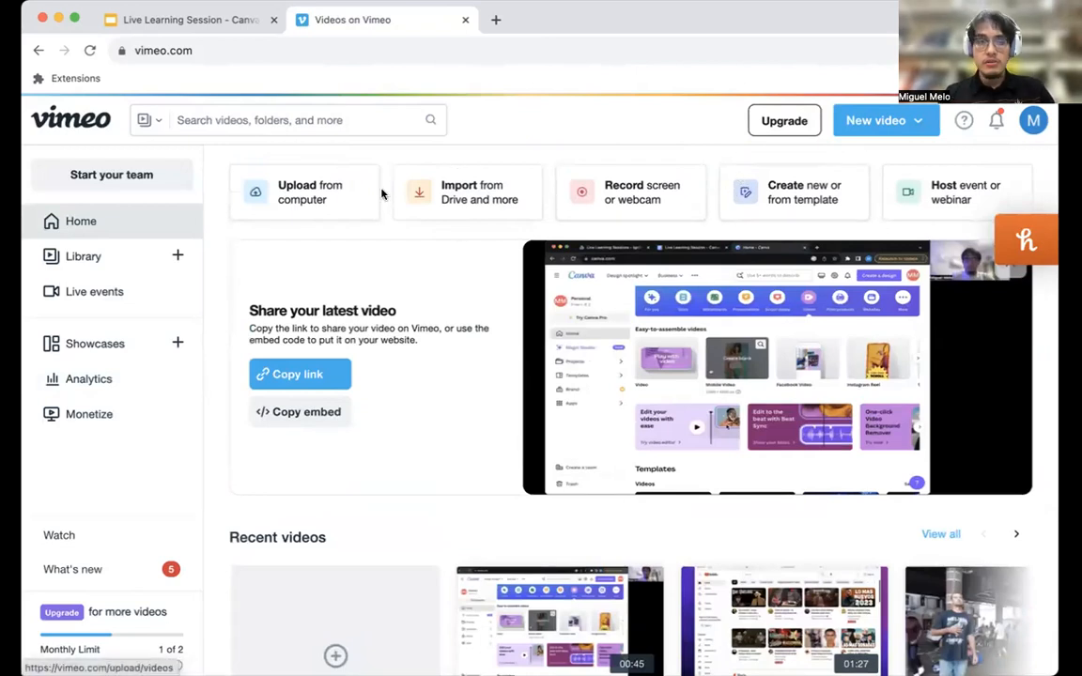
{"action": "left_click", "coordinate": [766, 192]}
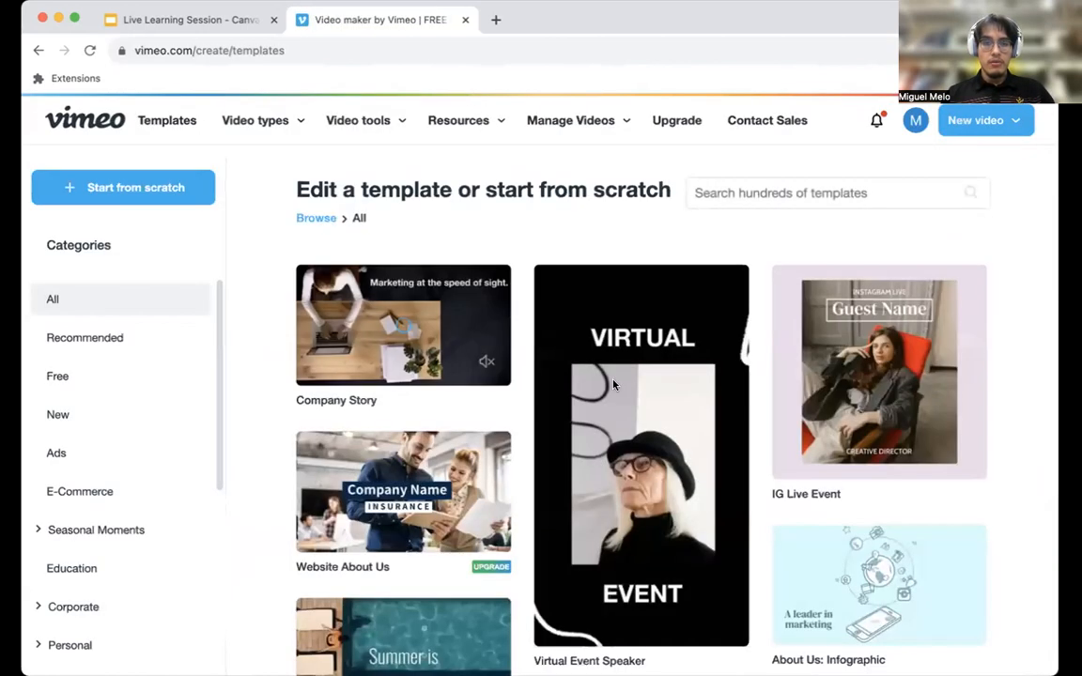
Browse the template gallery and start a new video project from scratch instead of using a template.
{"action": "scroll", "coordinate": [629, 376], "scroll_direction": "down", "scroll_amount": 3}
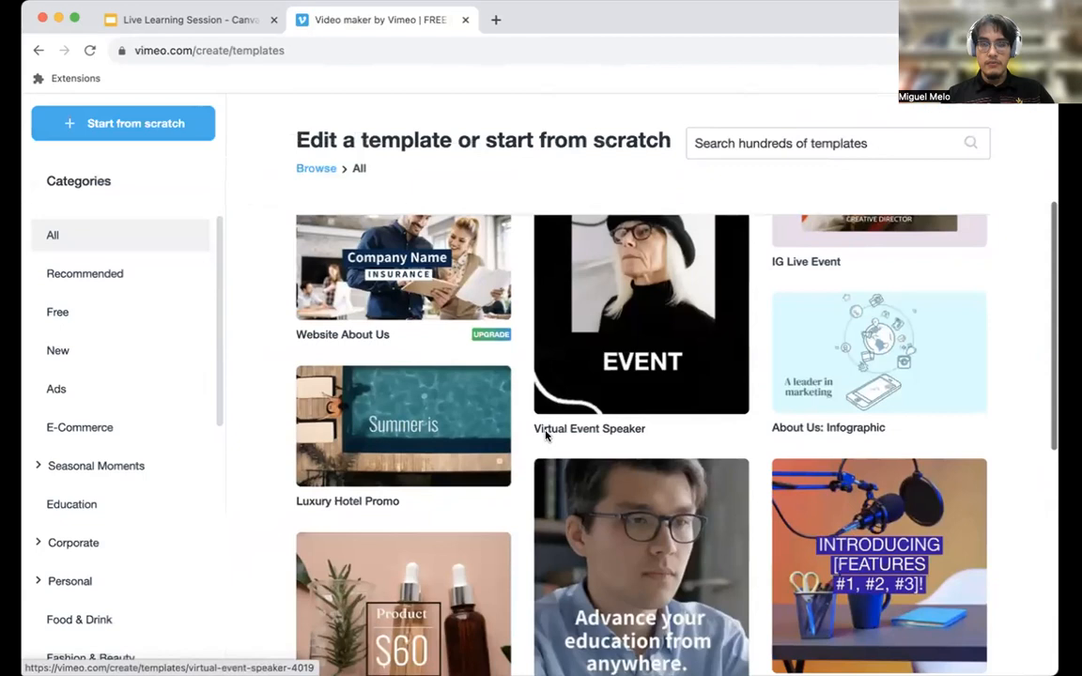
{"action": "scroll", "coordinate": [545, 435], "scroll_direction": "down", "scroll_amount": 1}
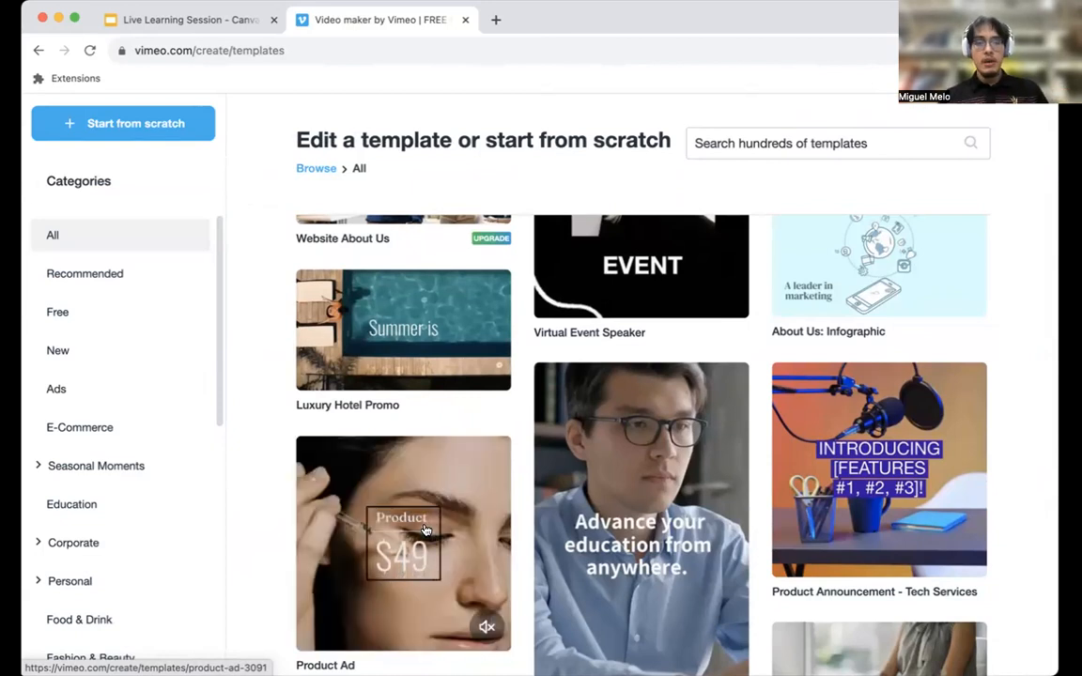
{"action": "scroll", "coordinate": [423, 491], "scroll_direction": "down", "scroll_amount": 2}
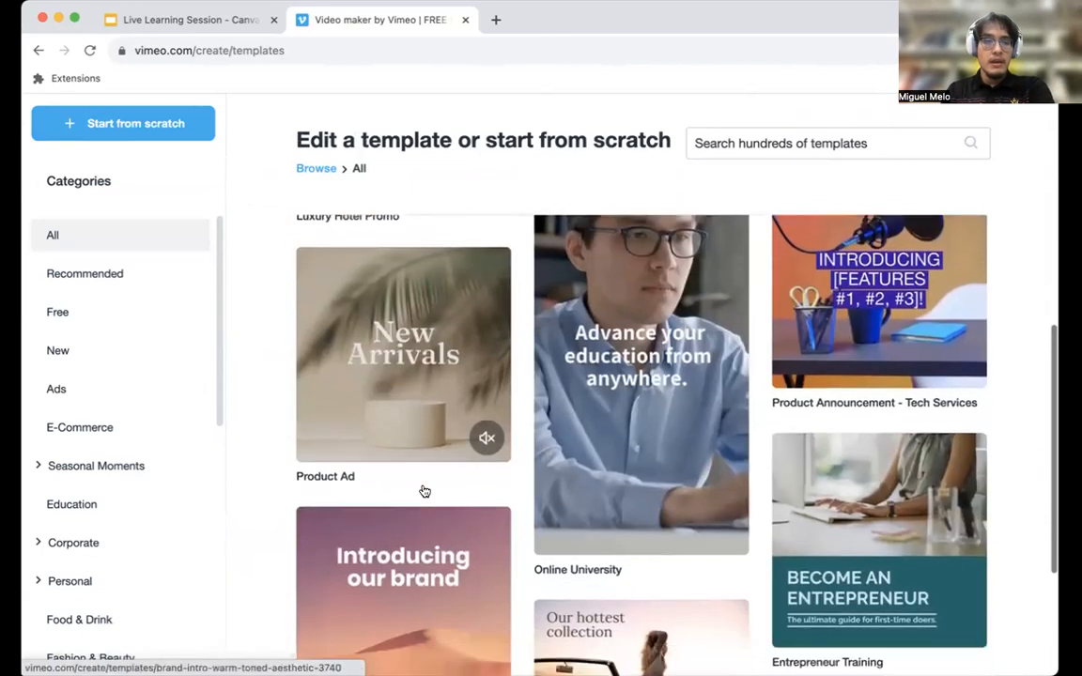
{"action": "left_click", "coordinate": [98, 132]}
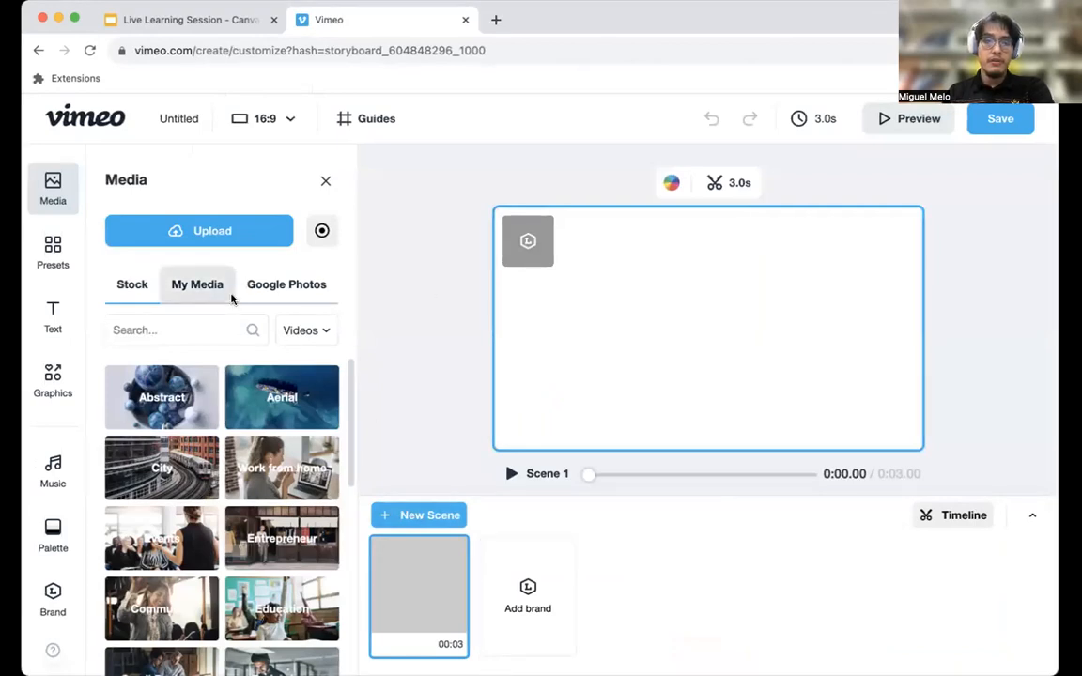
Open the file picker for uploading media and view the videos in My Media.
{"action": "left_click", "coordinate": [201, 232]}
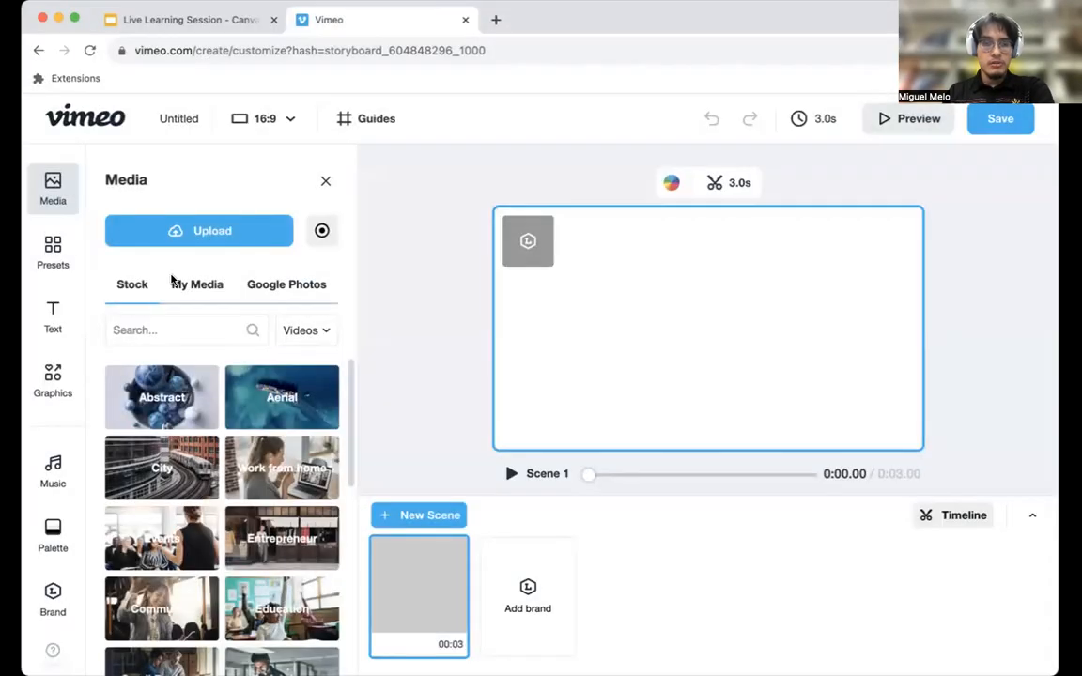
{"action": "left_click", "coordinate": [192, 283]}
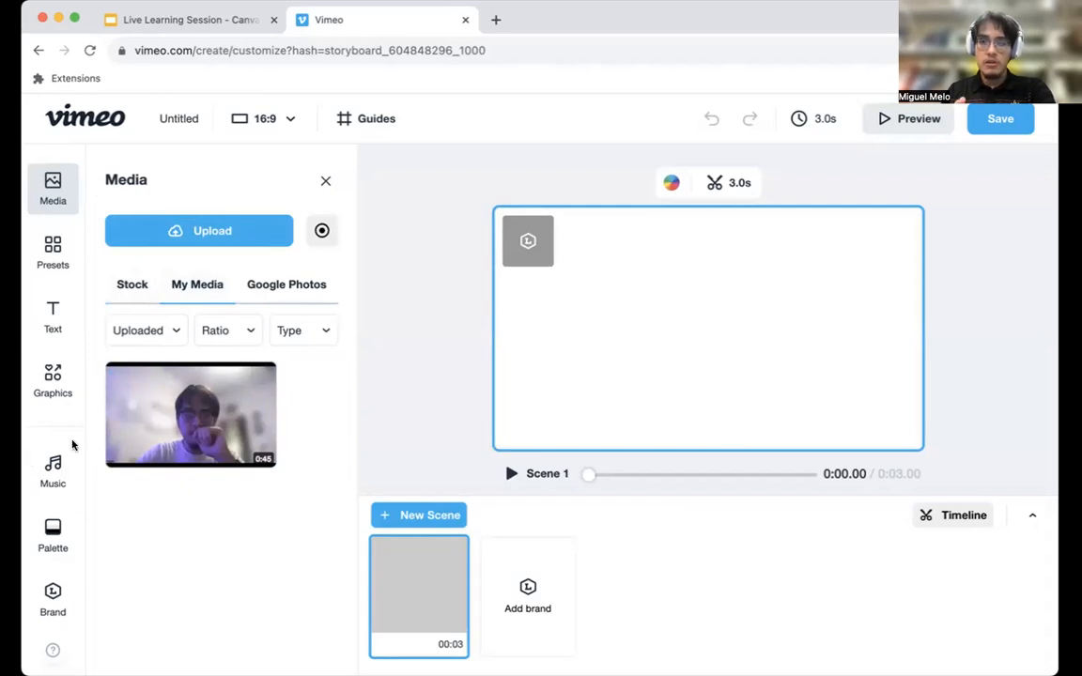
Upload Intro.mp3 as the project's music track, agreeing to the music submission terms.
{"action": "left_click", "coordinate": [49, 466]}
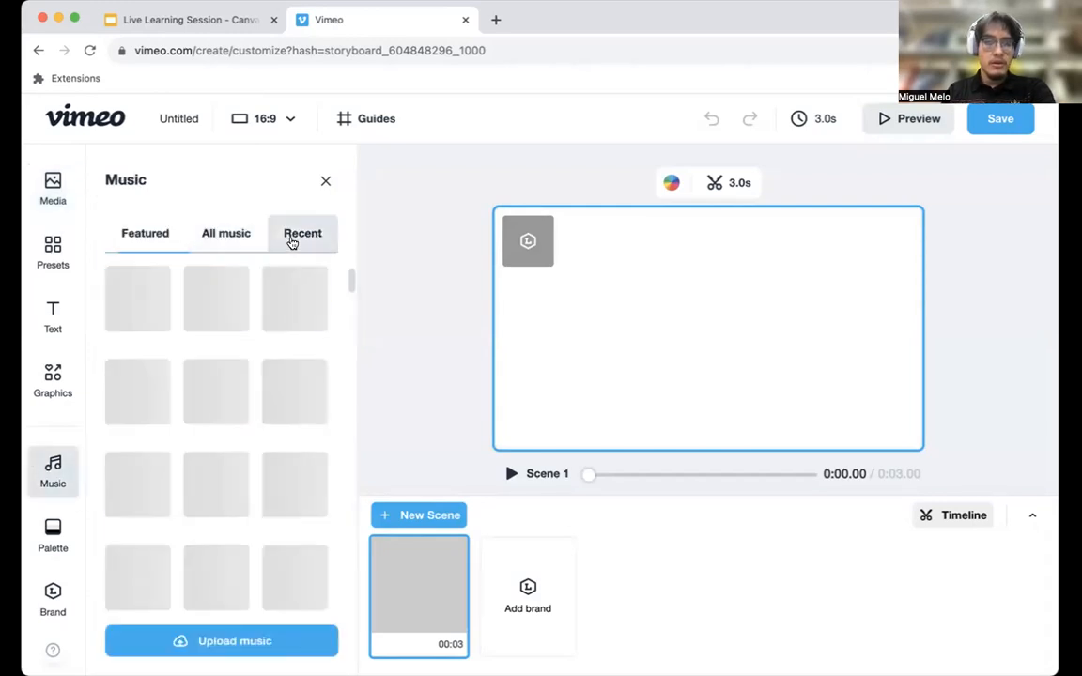
{"action": "left_click", "coordinate": [293, 243]}
{"action": "left_click", "coordinate": [130, 235]}
{"action": "left_click", "coordinate": [301, 234]}
{"action": "left_click", "coordinate": [287, 645]}
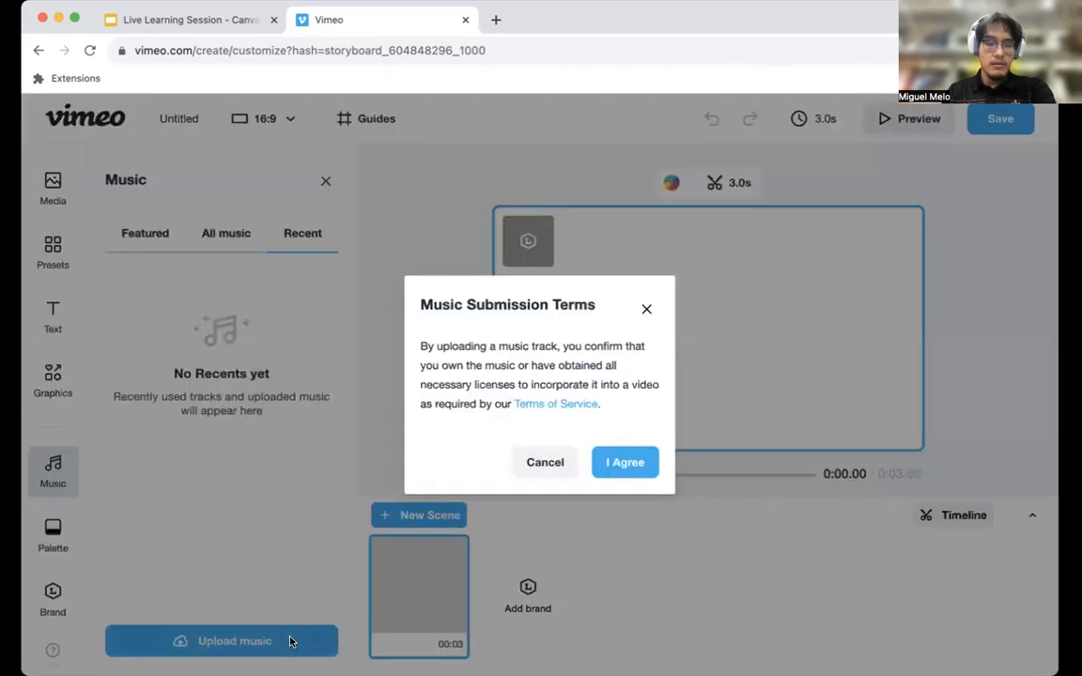
{"action": "left_click", "coordinate": [607, 464]}
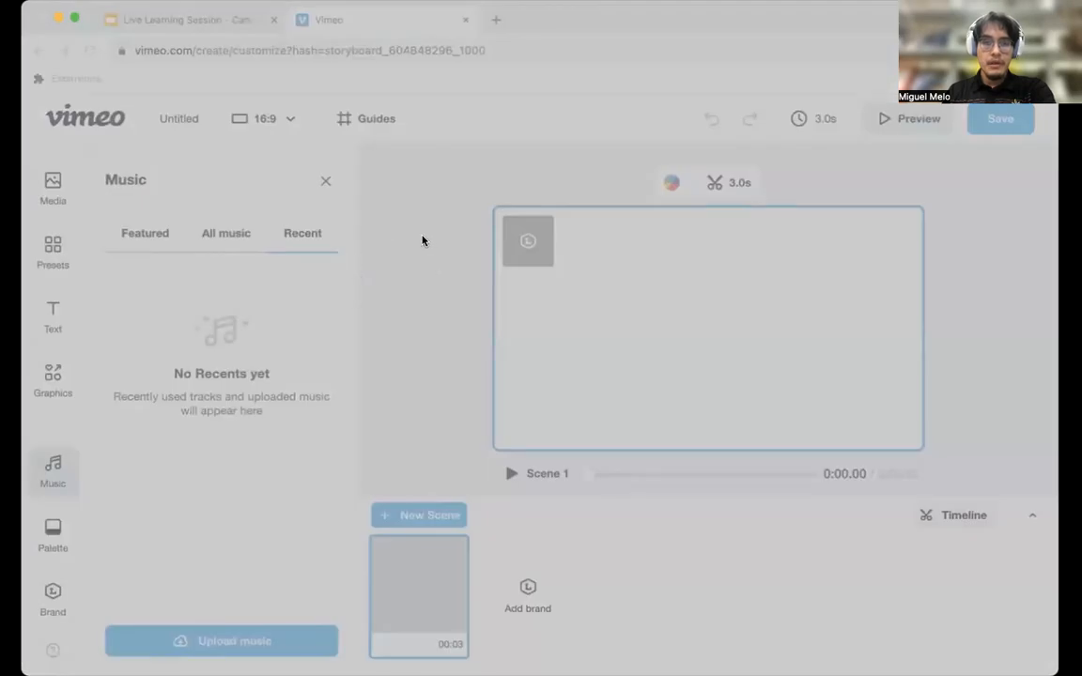
{"action": "left_click", "coordinate": [789, 514]}
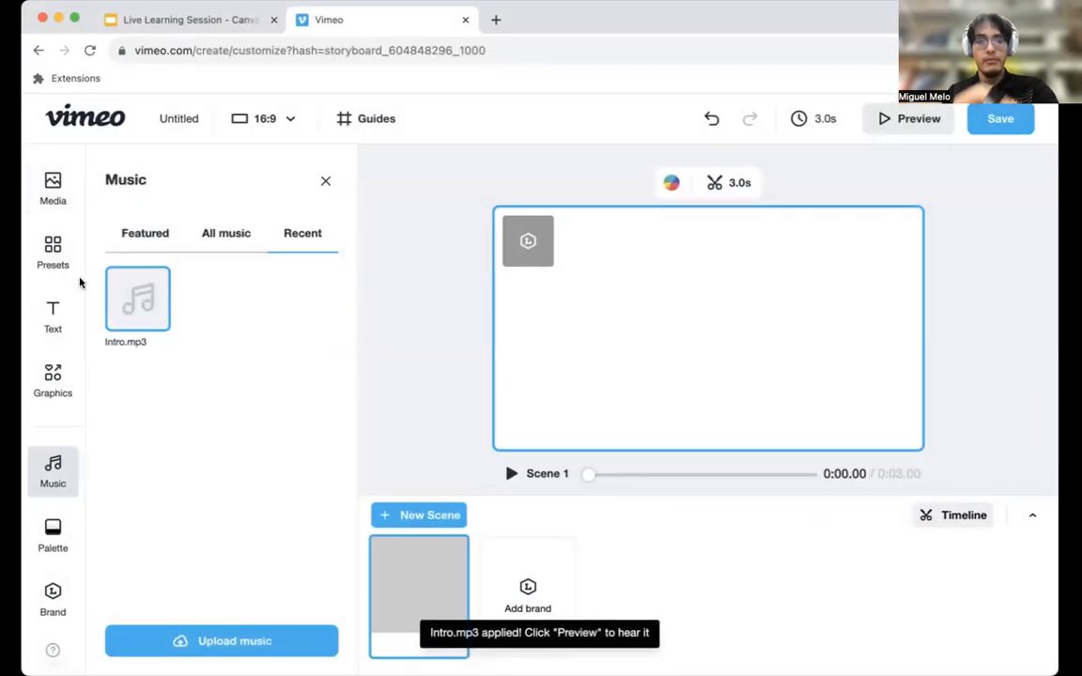
Examine the categories of ready-made graphics, including the text, love and 3D text groups.
{"action": "left_click", "coordinate": [55, 383]}
{"action": "scroll", "coordinate": [167, 420], "scroll_direction": "down", "scroll_amount": 10}
{"action": "scroll", "coordinate": [150, 451], "scroll_direction": "up", "scroll_amount": 5}
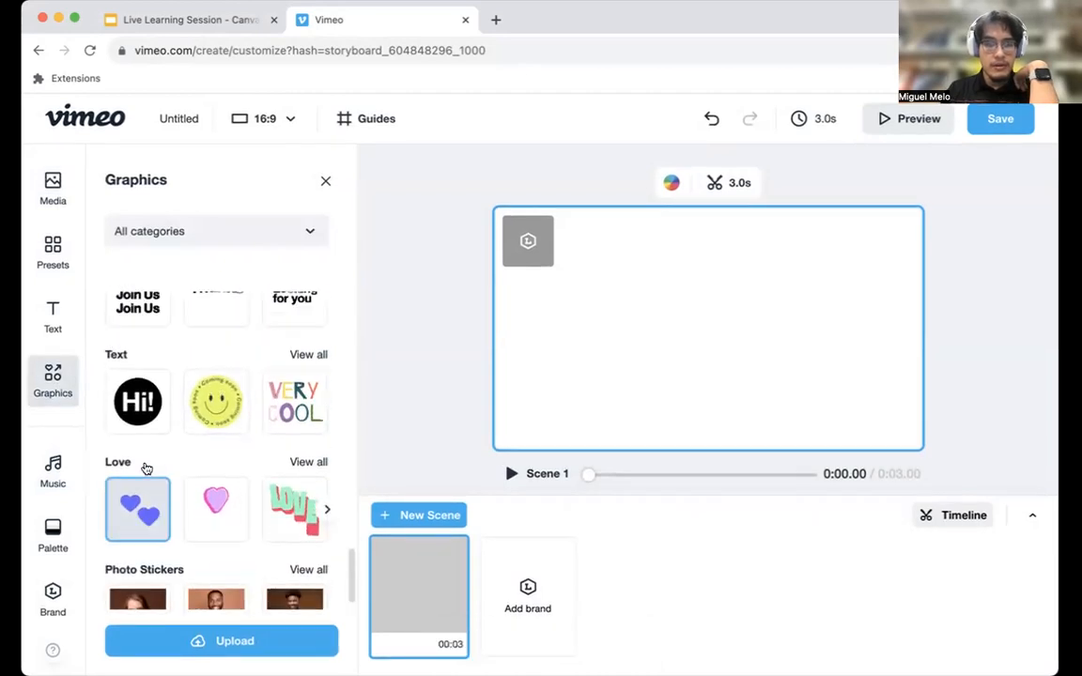
{"action": "scroll", "coordinate": [204, 364], "scroll_direction": "up", "scroll_amount": 1}
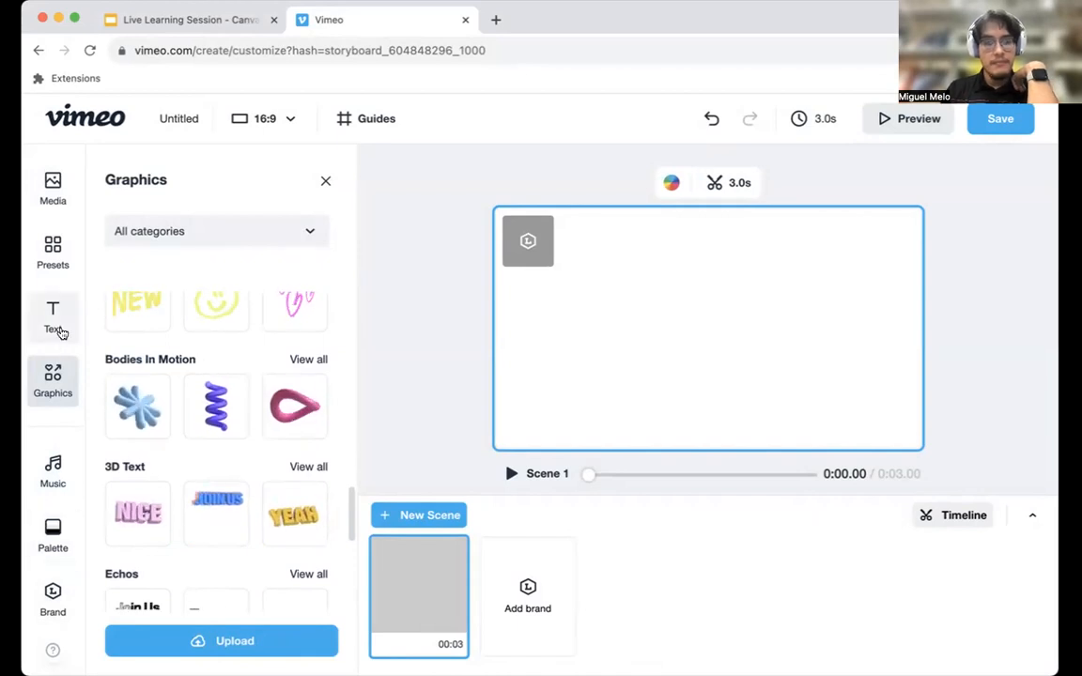
Try the gold-brown-beige and pink-black-cream color palettes on the scene, and open and dismiss the option for adding brand colors.
{"action": "left_click", "coordinate": [53, 523]}
{"action": "scroll", "coordinate": [166, 386], "scroll_direction": "down", "scroll_amount": 5}
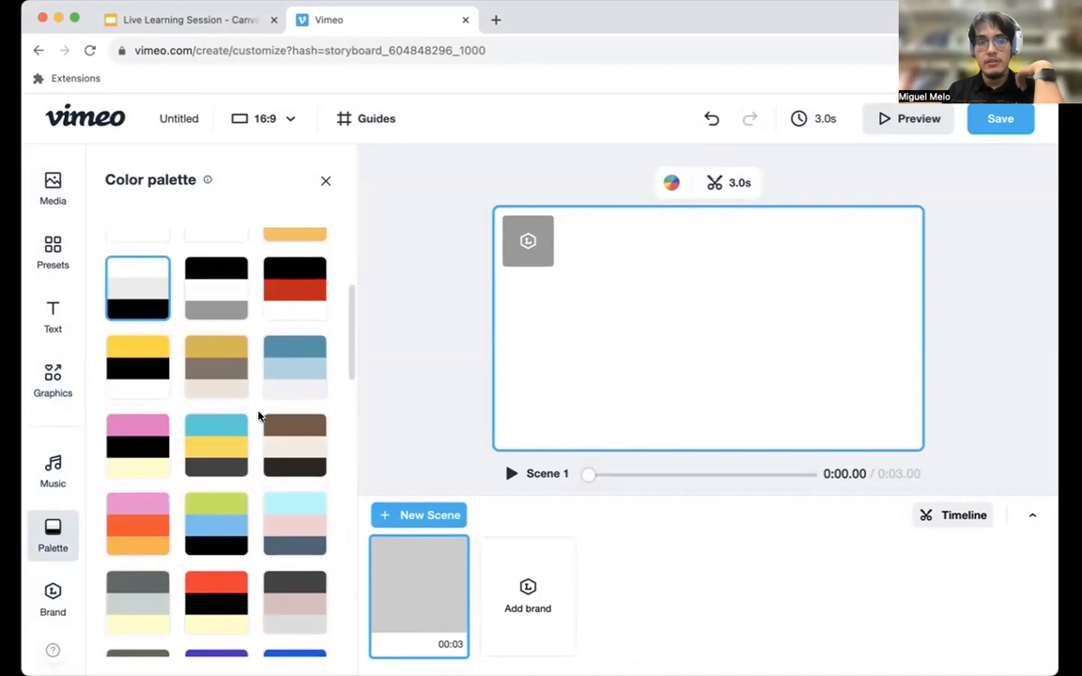
{"action": "left_click", "coordinate": [216, 366]}
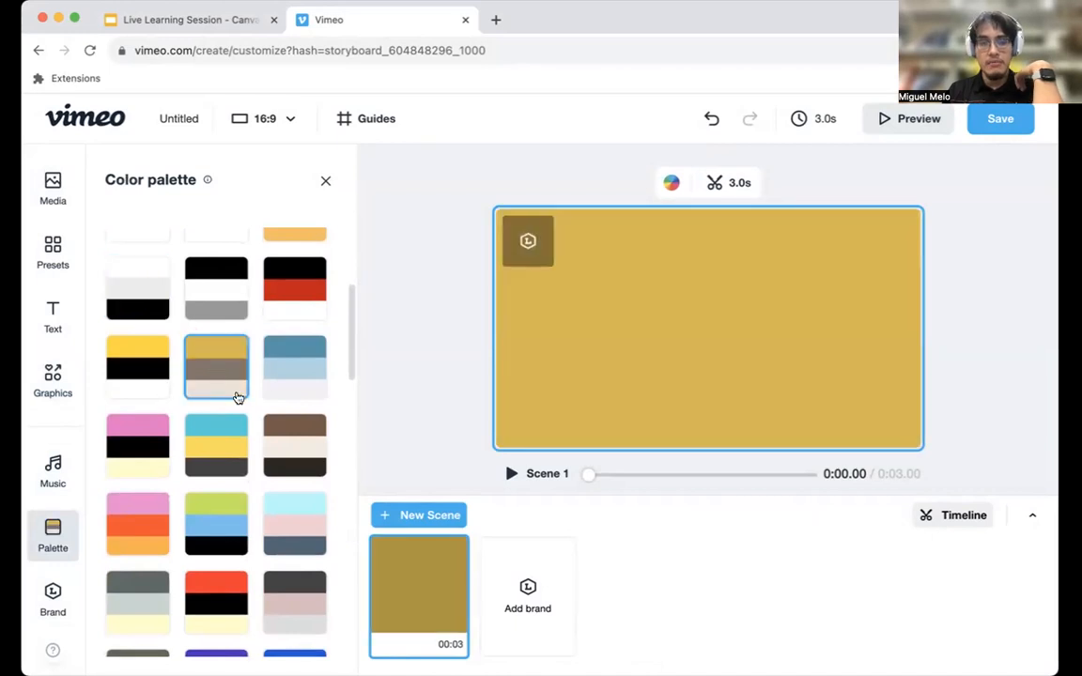
{"action": "left_click", "coordinate": [151, 465]}
{"action": "scroll", "coordinate": [123, 316], "scroll_direction": "up", "scroll_amount": 5}
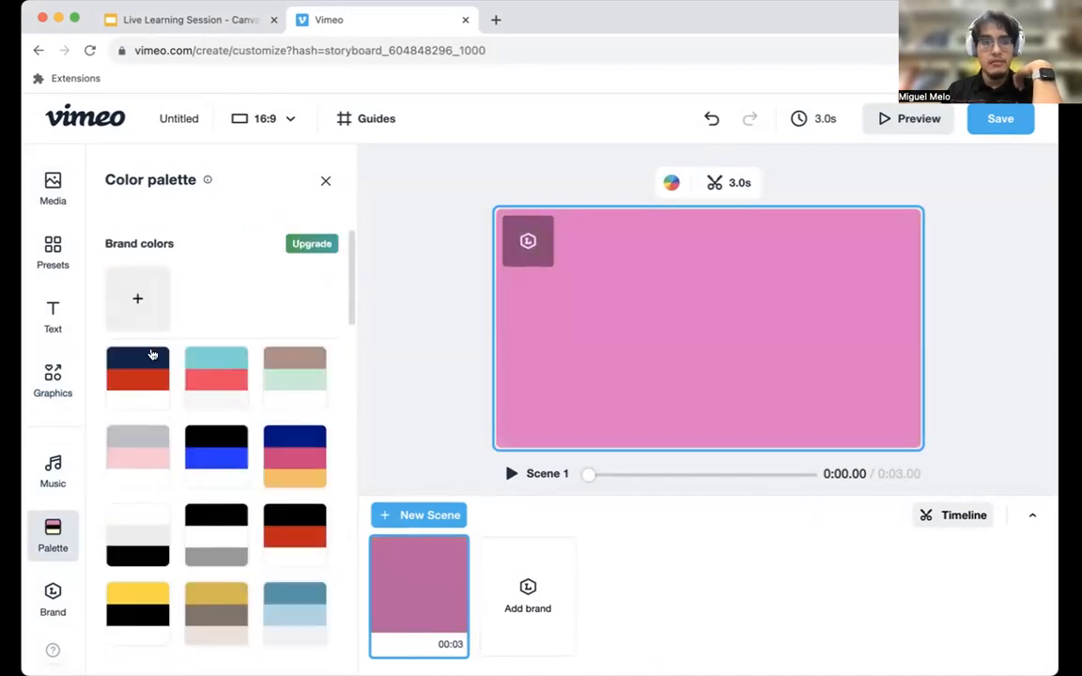
{"action": "left_click", "coordinate": [154, 314]}
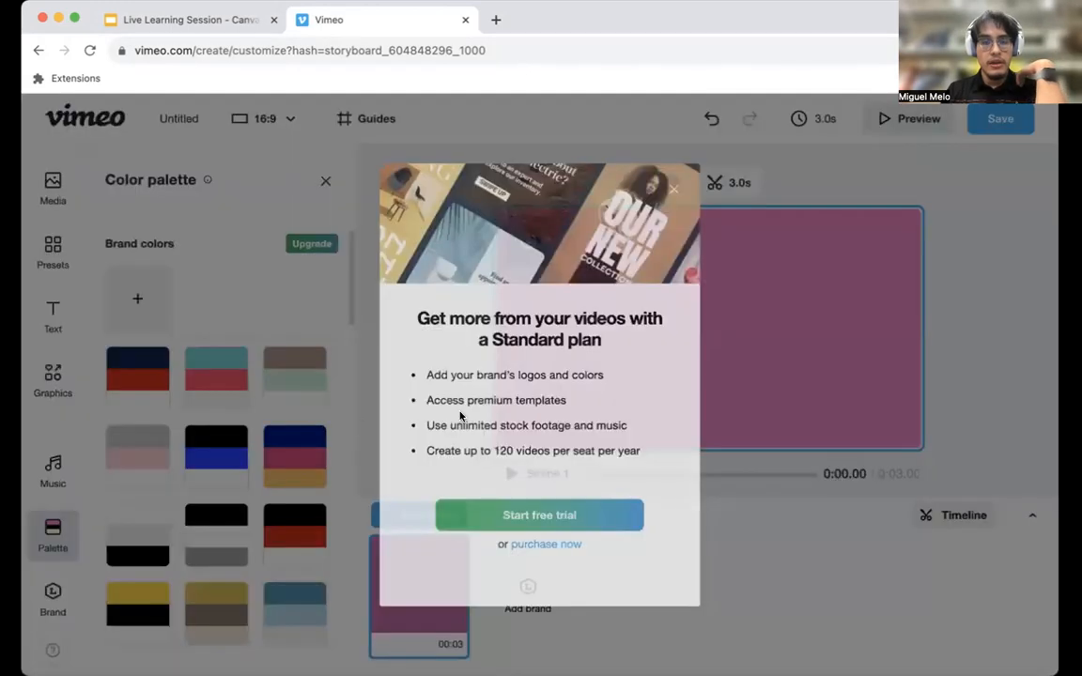
{"action": "left_click", "coordinate": [674, 192]}
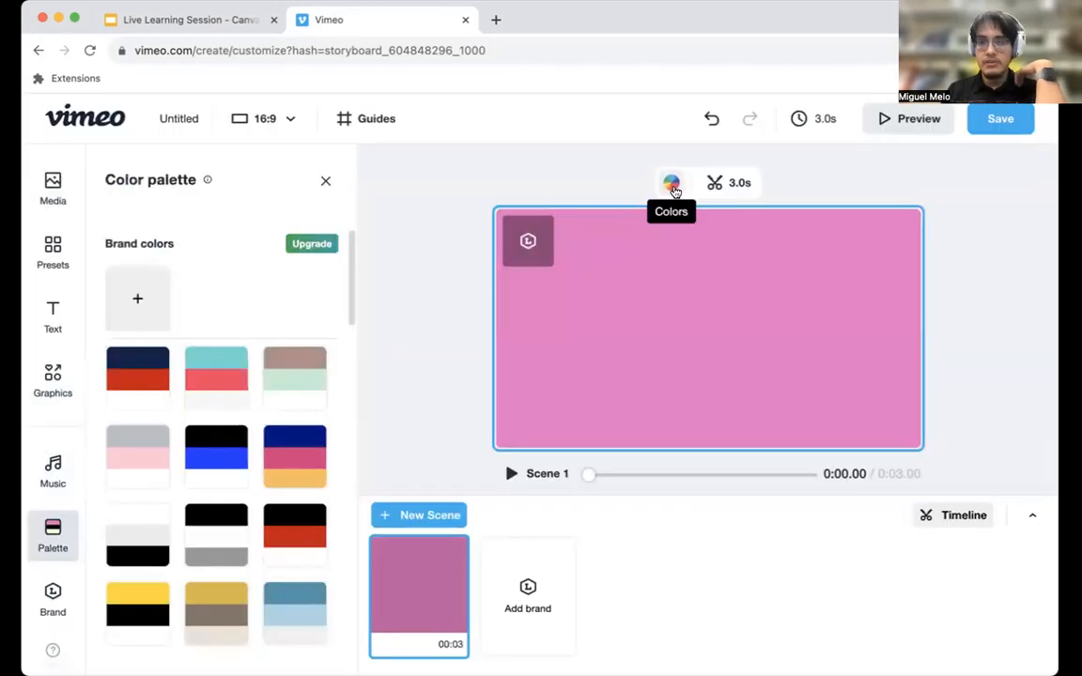
Try the navy-red and brown-mint palettes and apply the grey, pink and white palette to the scene.
{"action": "left_click", "coordinate": [123, 375]}
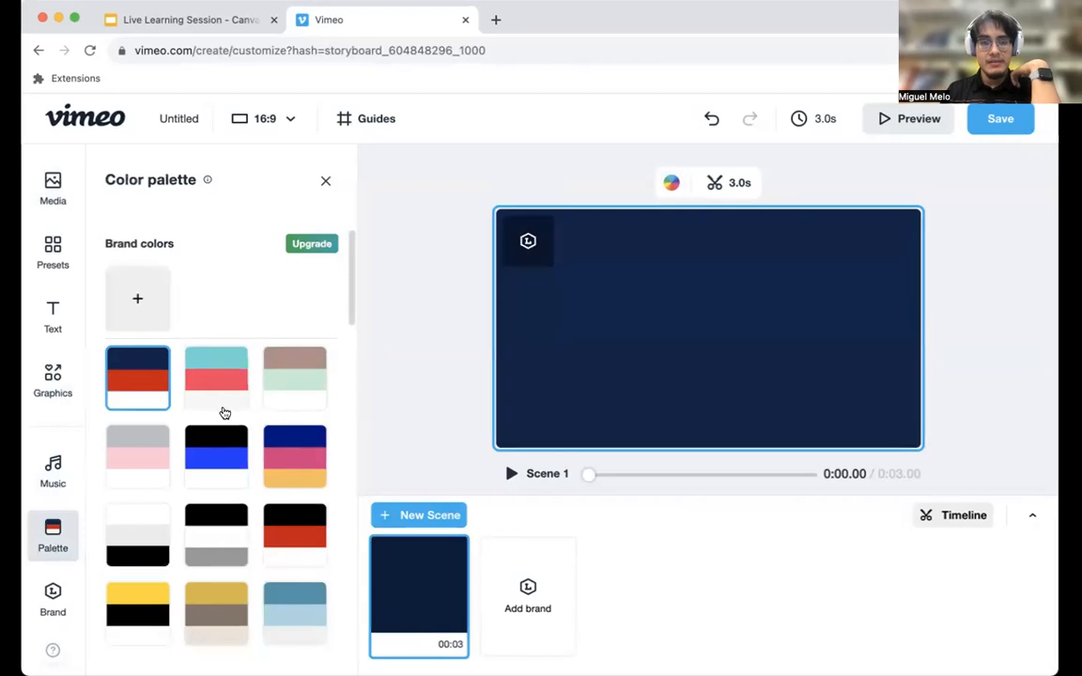
{"action": "left_click", "coordinate": [297, 360]}
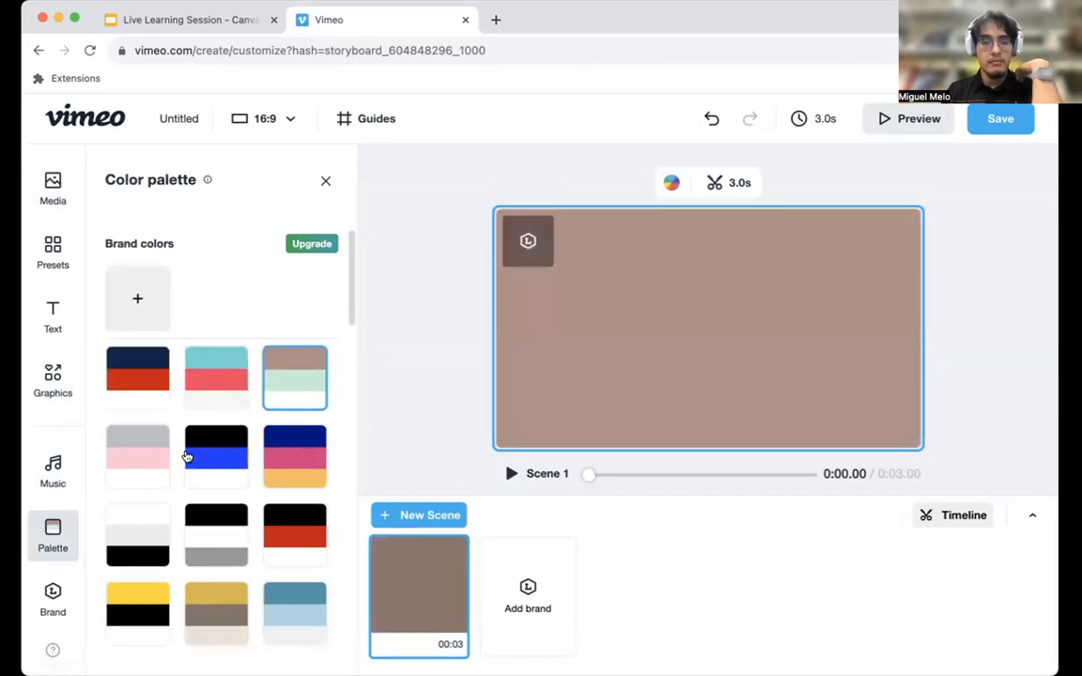
{"action": "left_click", "coordinate": [154, 464]}
{"action": "scroll", "coordinate": [217, 507], "scroll_direction": "down", "scroll_amount": 2}
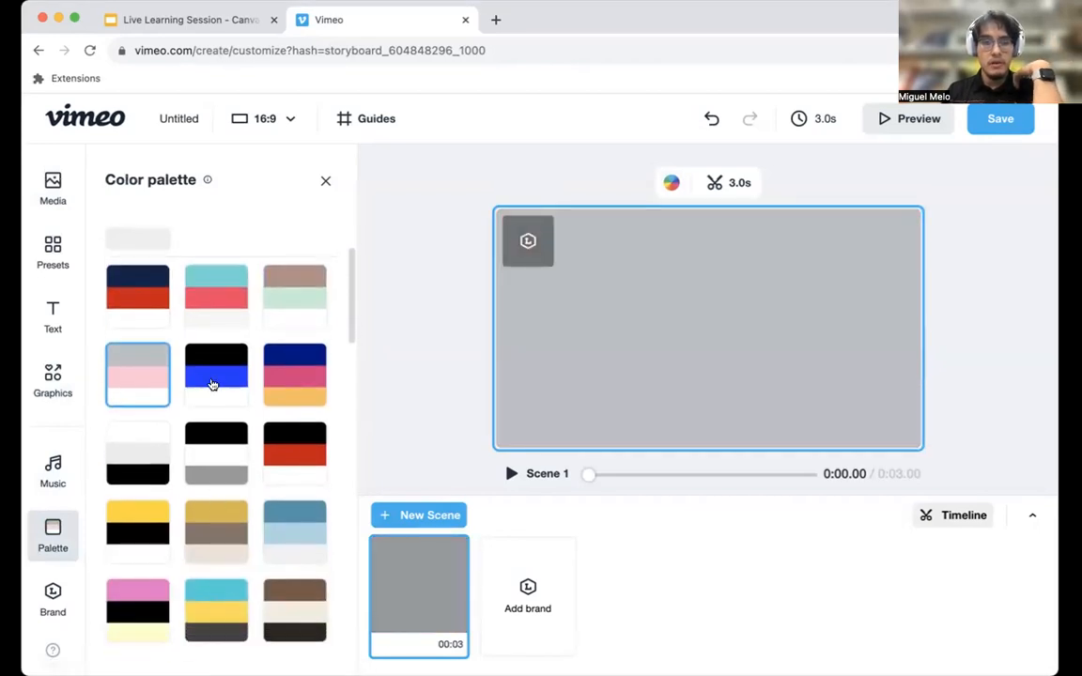
Browse the stock video categories and open the Health category.
{"action": "left_click", "coordinate": [53, 252]}
{"action": "left_click", "coordinate": [53, 188]}
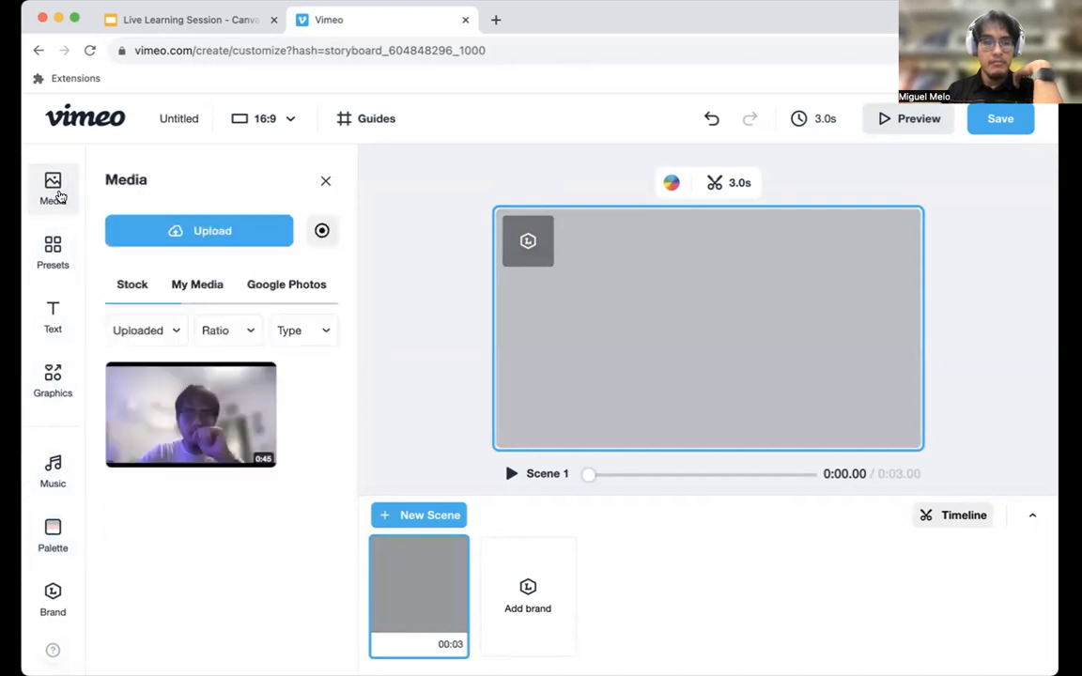
{"action": "left_click", "coordinate": [130, 286]}
{"action": "scroll", "coordinate": [263, 419], "scroll_direction": "down", "scroll_amount": 5}
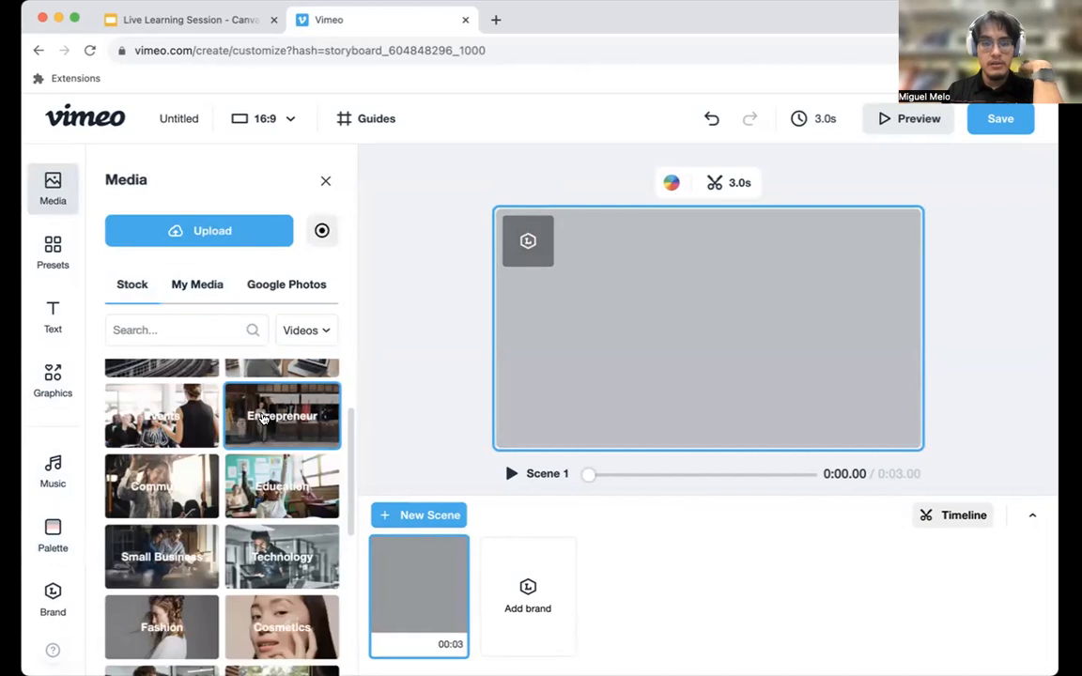
{"action": "scroll", "coordinate": [282, 526], "scroll_direction": "down", "scroll_amount": 5}
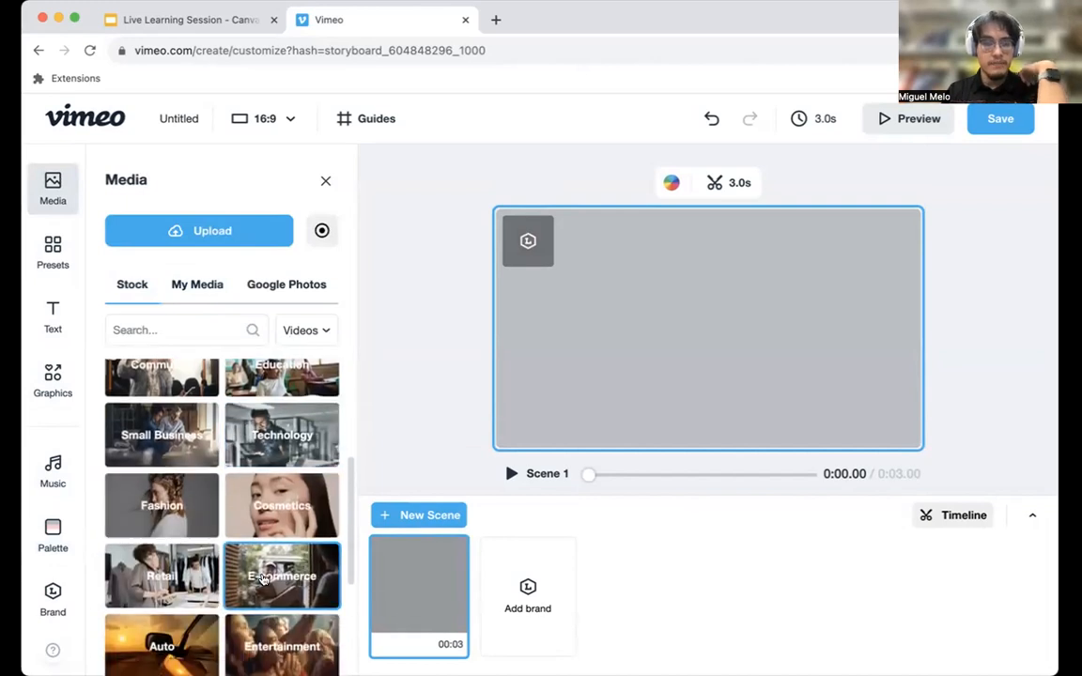
{"action": "scroll", "coordinate": [259, 552], "scroll_direction": "down", "scroll_amount": 2}
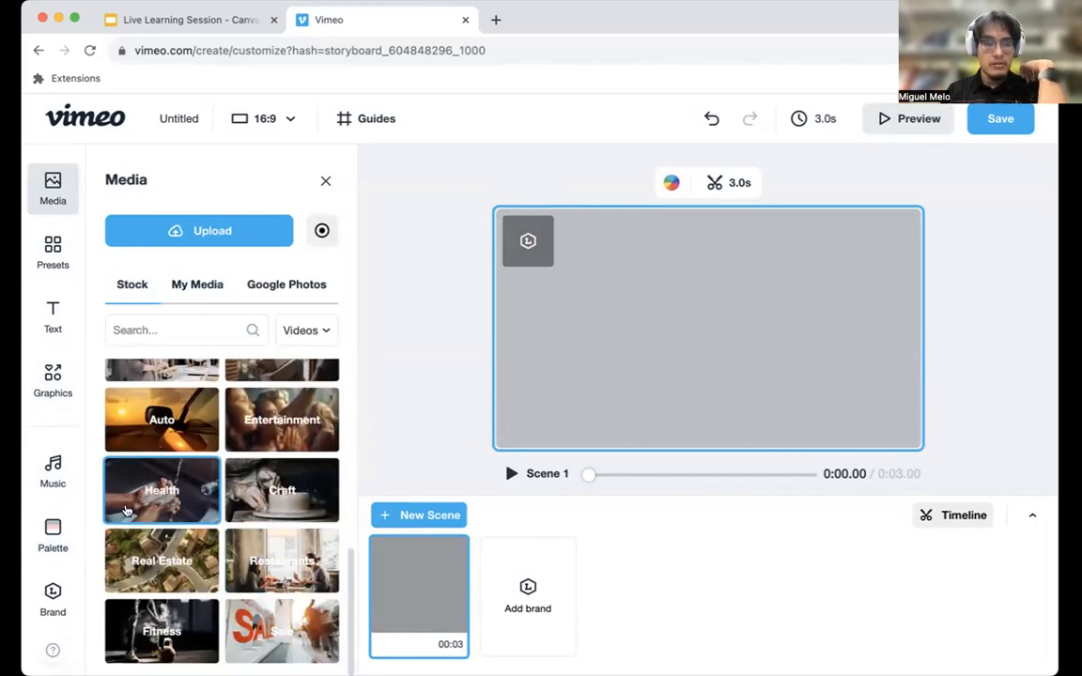
{"action": "left_click", "coordinate": [185, 498]}
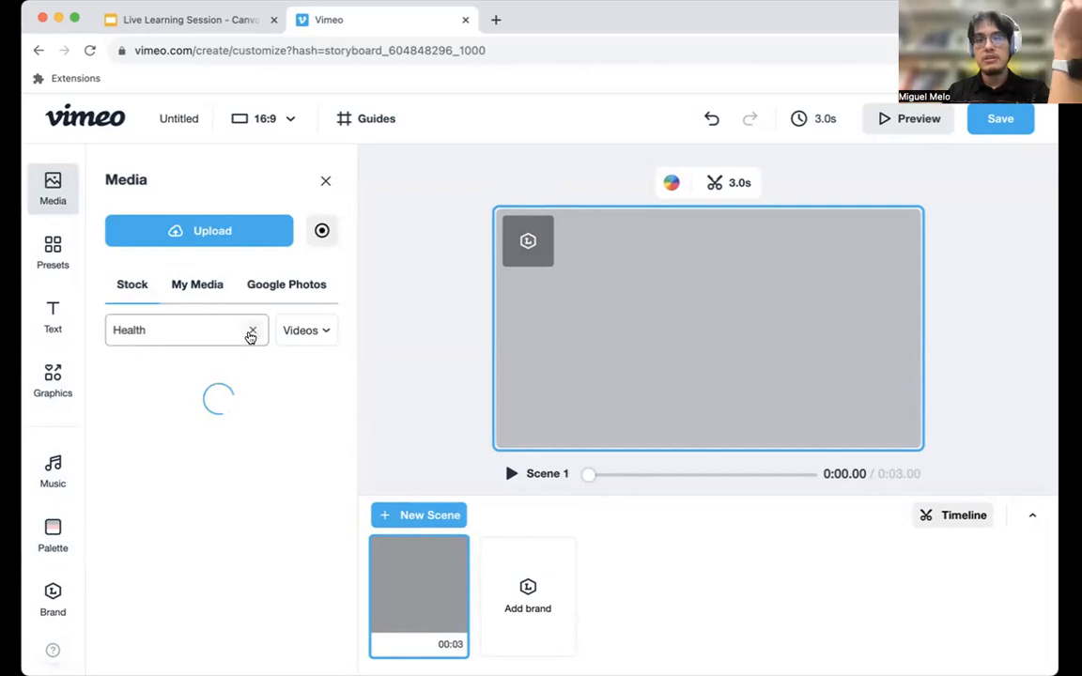
Add the stock clip of women stretching in a yoga class to Scene 1.
{"action": "scroll", "coordinate": [180, 438], "scroll_direction": "down", "scroll_amount": 5}
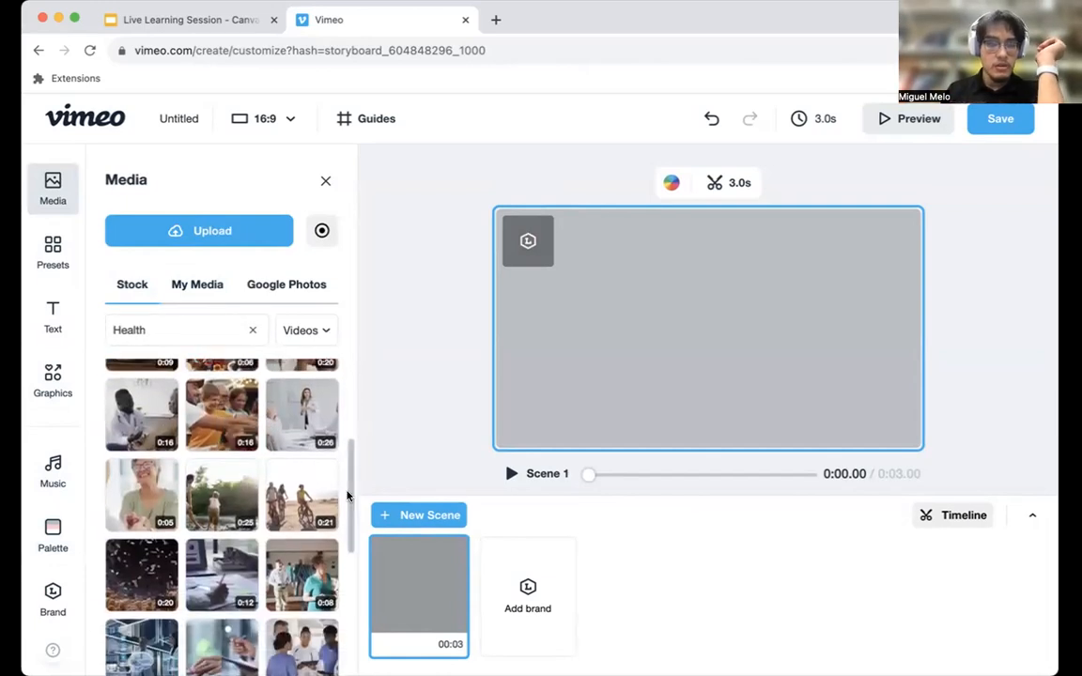
{"action": "scroll", "coordinate": [340, 491], "scroll_direction": "up", "scroll_amount": 2}
{"action": "left_click", "coordinate": [285, 451]}
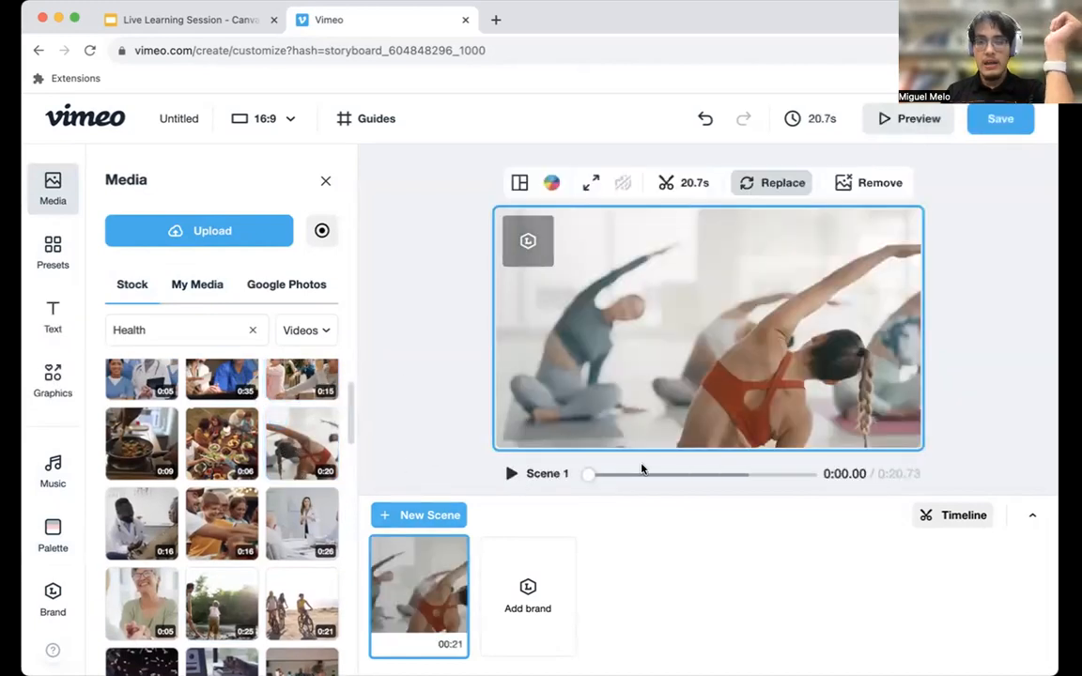
Scrub Scene 1 to about 2 seconds, and open and dismiss the scene thumbnail's options.
{"action": "left_click_drag", "start_coordinate": [590, 475], "coordinate": [609, 474]}
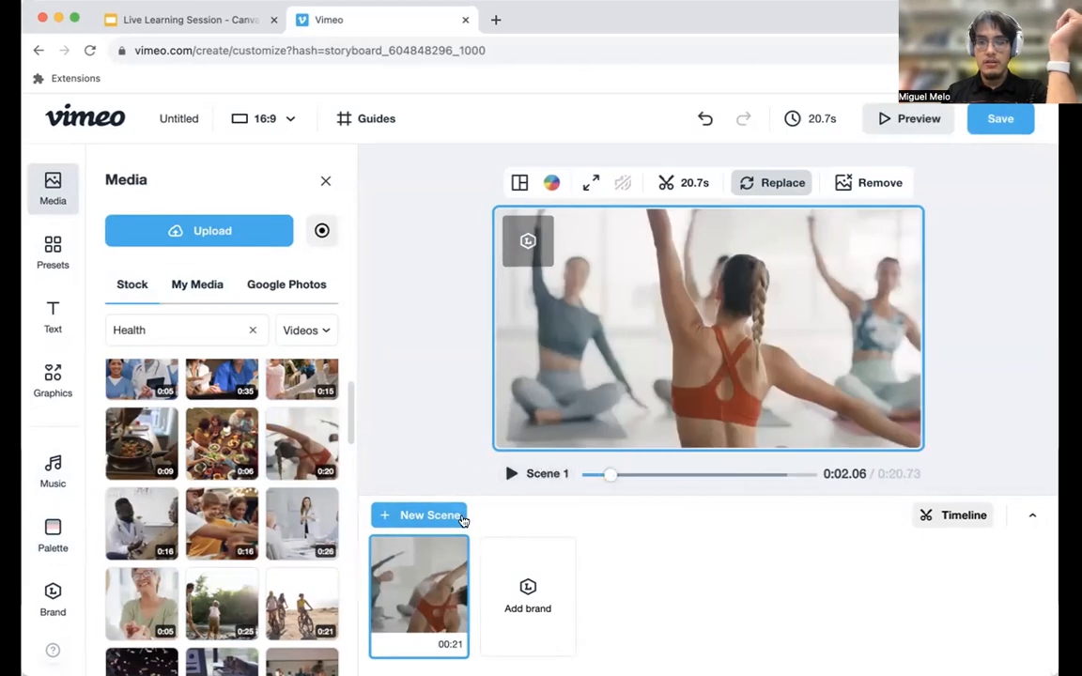
{"action": "left_click", "coordinate": [458, 547]}
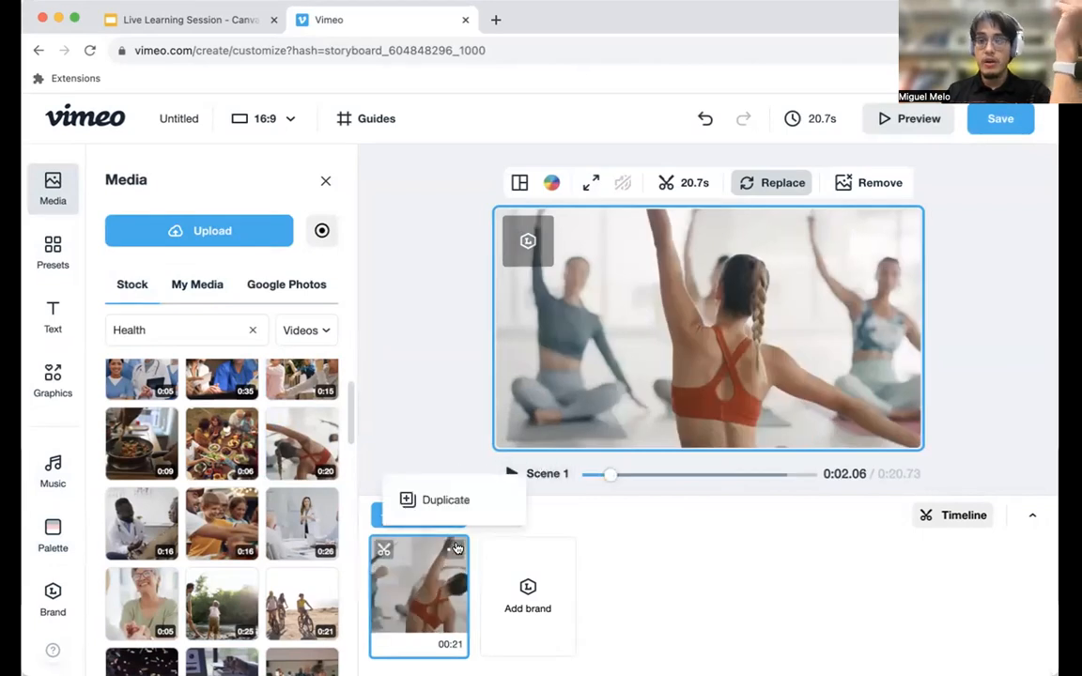
{"action": "left_click", "coordinate": [418, 573]}
{"action": "right_click", "coordinate": [418, 573]}
{"action": "left_click", "coordinate": [398, 576]}
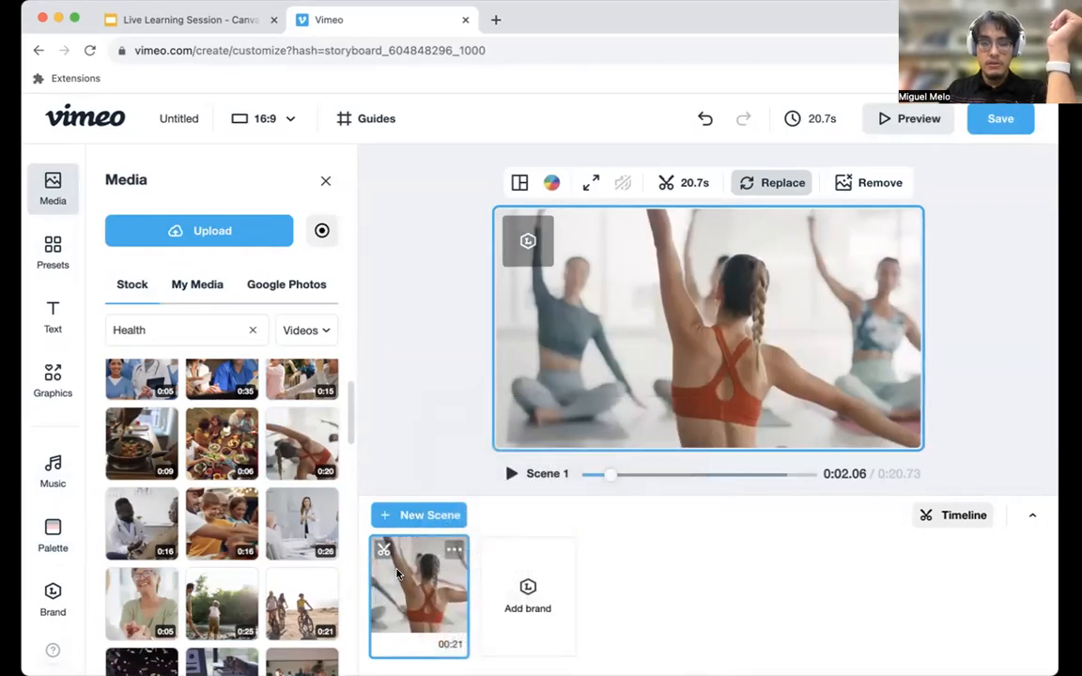
Remove the yoga clip from Scene 1, then open and dismiss the offer for adding a brand.
{"action": "key", "text": "Delete"}
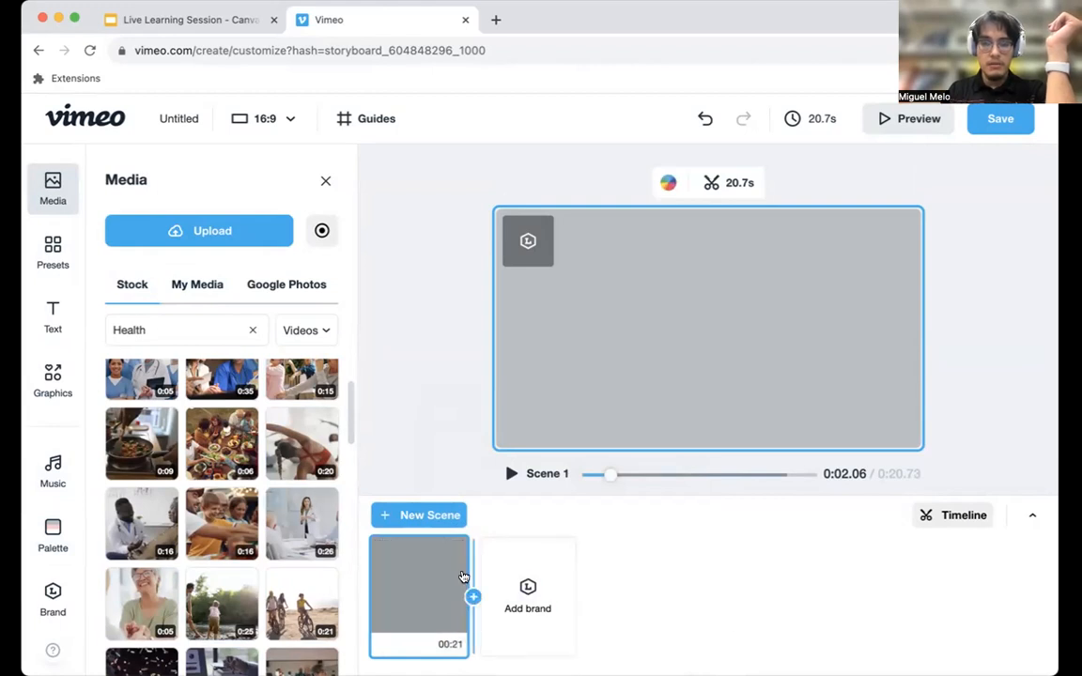
{"action": "left_click", "coordinate": [457, 548]}
{"action": "left_click", "coordinate": [528, 590]}
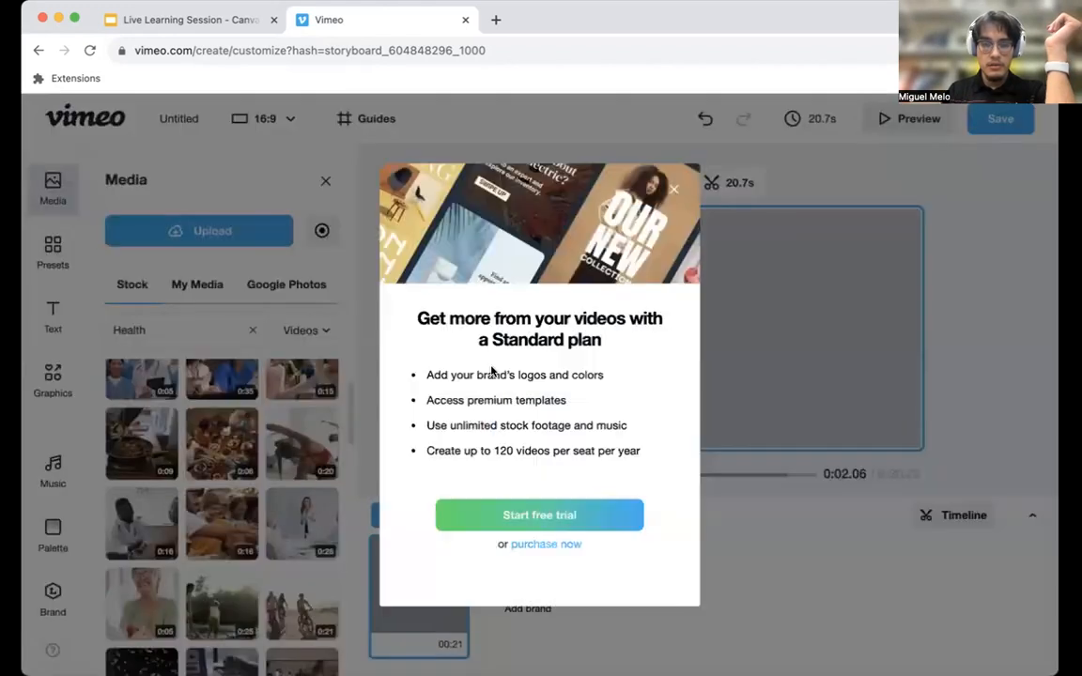
{"action": "left_click", "coordinate": [674, 189]}
Add an empty second scene and delete it.
{"action": "left_click", "coordinate": [413, 515]}
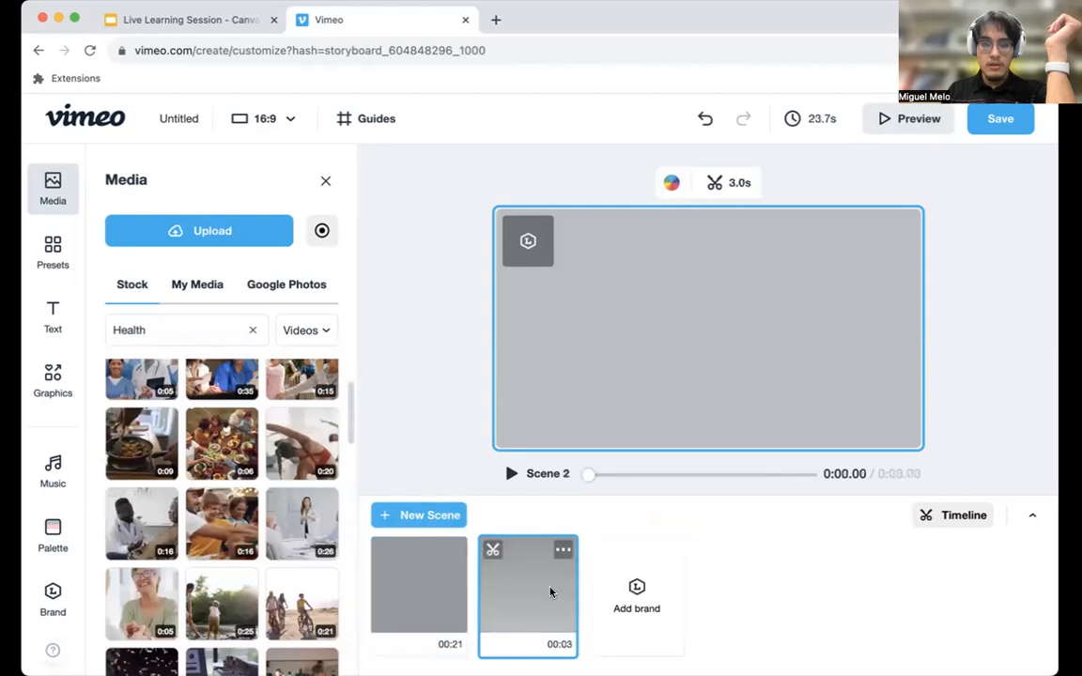
{"action": "left_click", "coordinate": [567, 552]}
{"action": "left_click", "coordinate": [539, 502]}
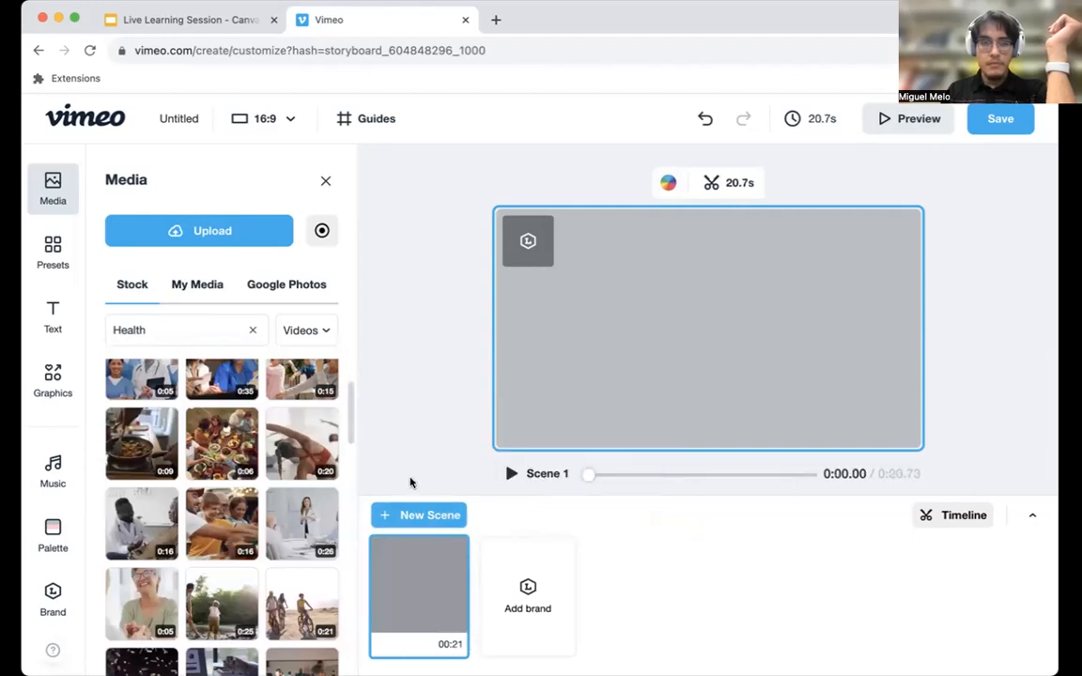
Add the uploaded 45-second webcam recording from the personal media as a new scene.
{"action": "left_click", "coordinate": [199, 284]}
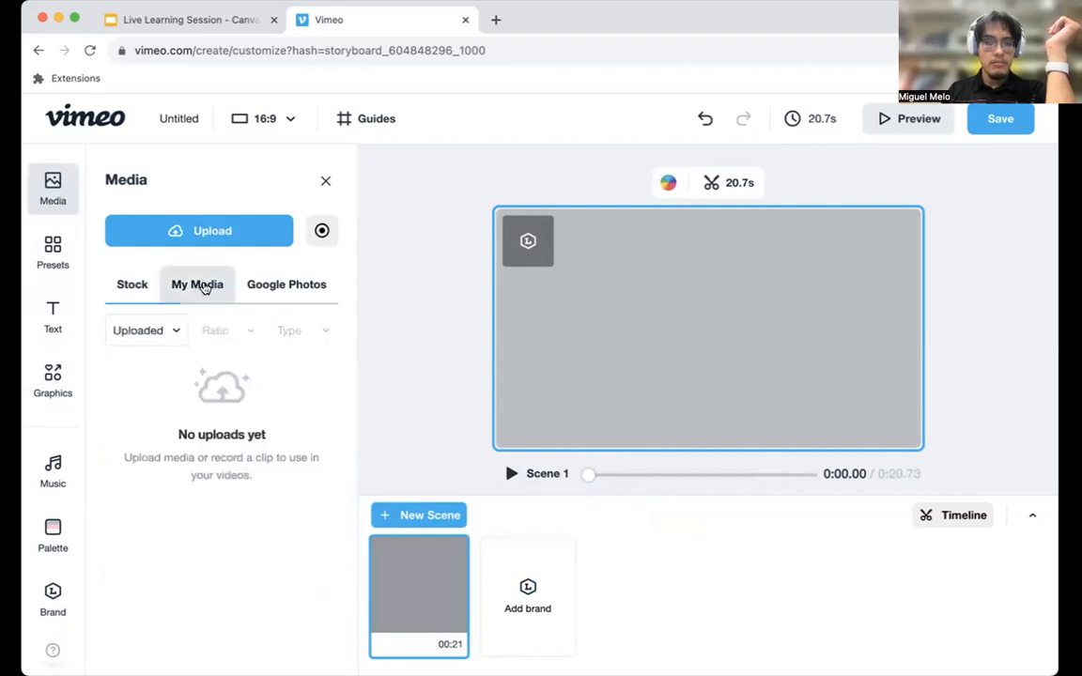
{"action": "mouse_move", "coordinate": [229, 423]}
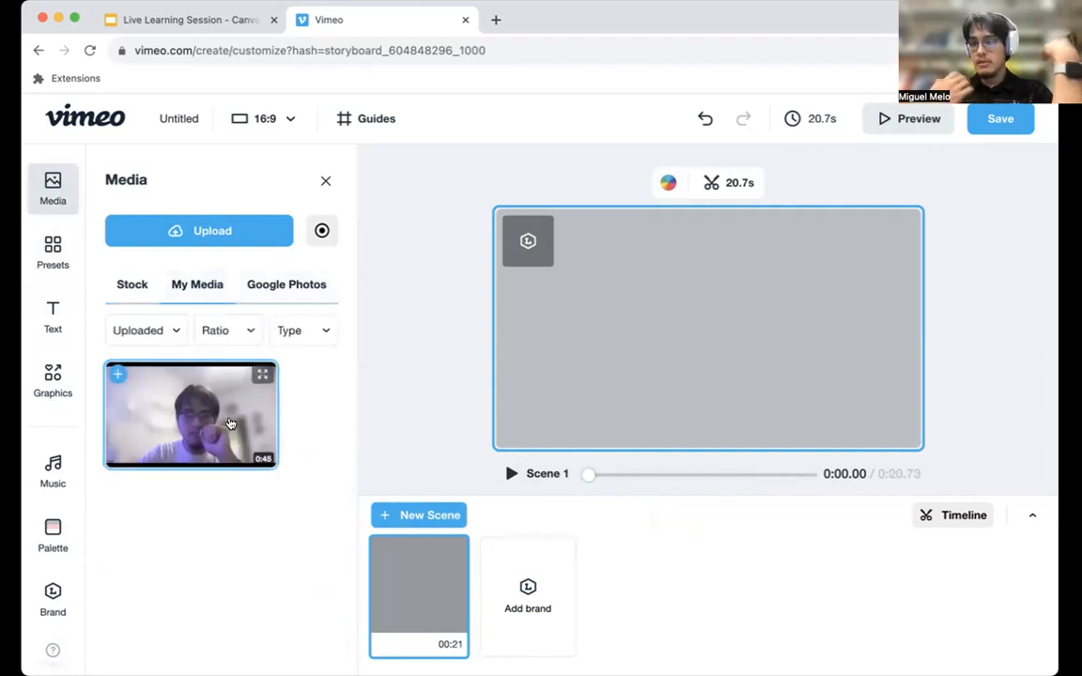
{"action": "left_click", "coordinate": [132, 381]}
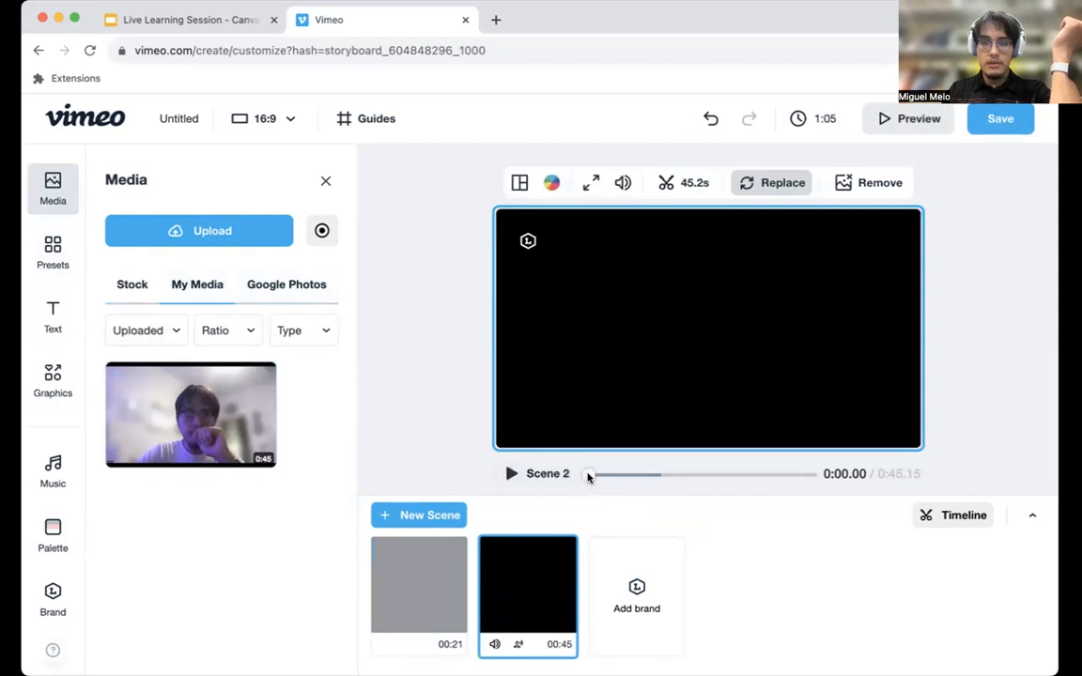
Trim the start and end of the Scene 2 recording so that it runs about 14.9 seconds.
{"action": "left_click_drag", "start_coordinate": [587, 476], "coordinate": [618, 478]}
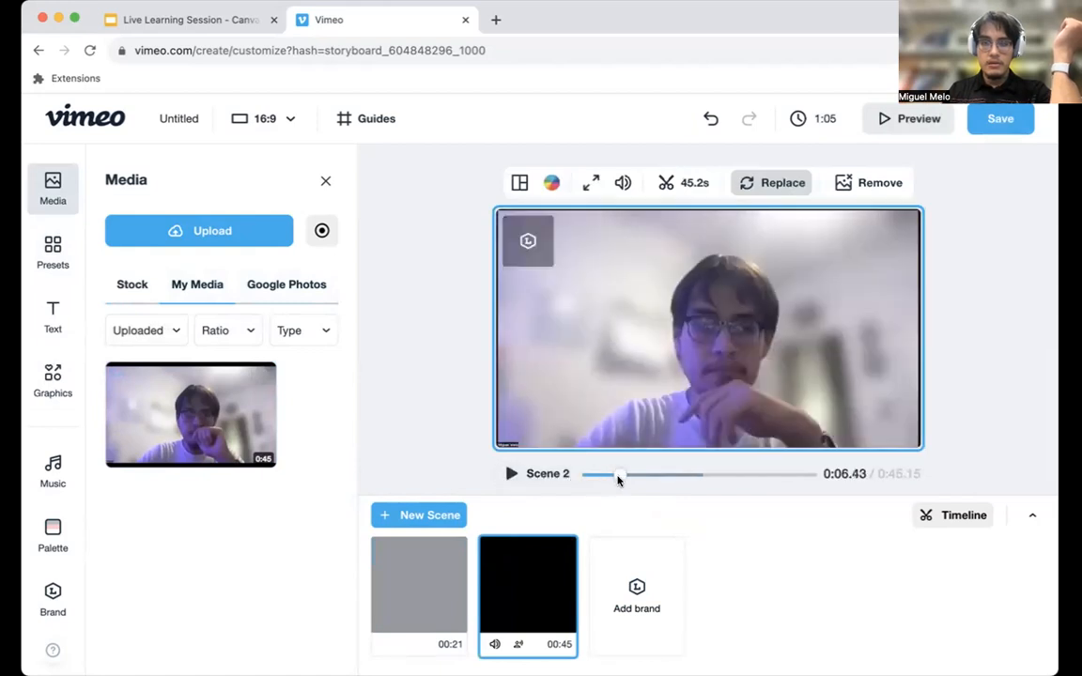
{"action": "left_click", "coordinate": [666, 185]}
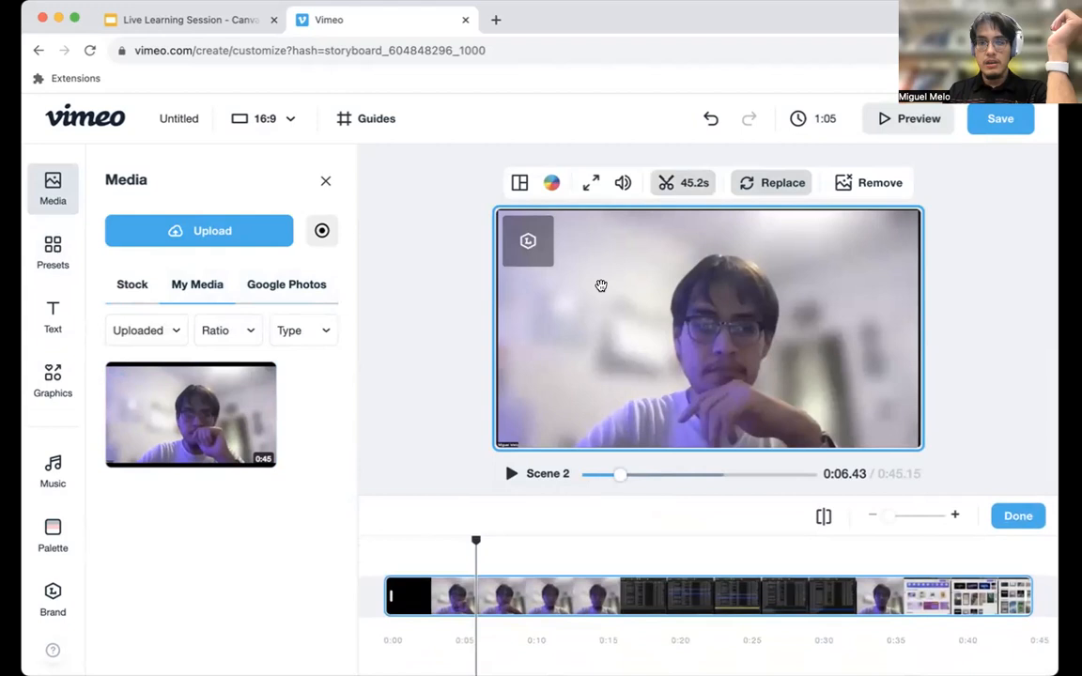
{"action": "left_click_drag", "start_coordinate": [387, 596], "coordinate": [600, 602]}
{"action": "left_click_drag", "start_coordinate": [822, 599], "coordinate": [602, 614]}
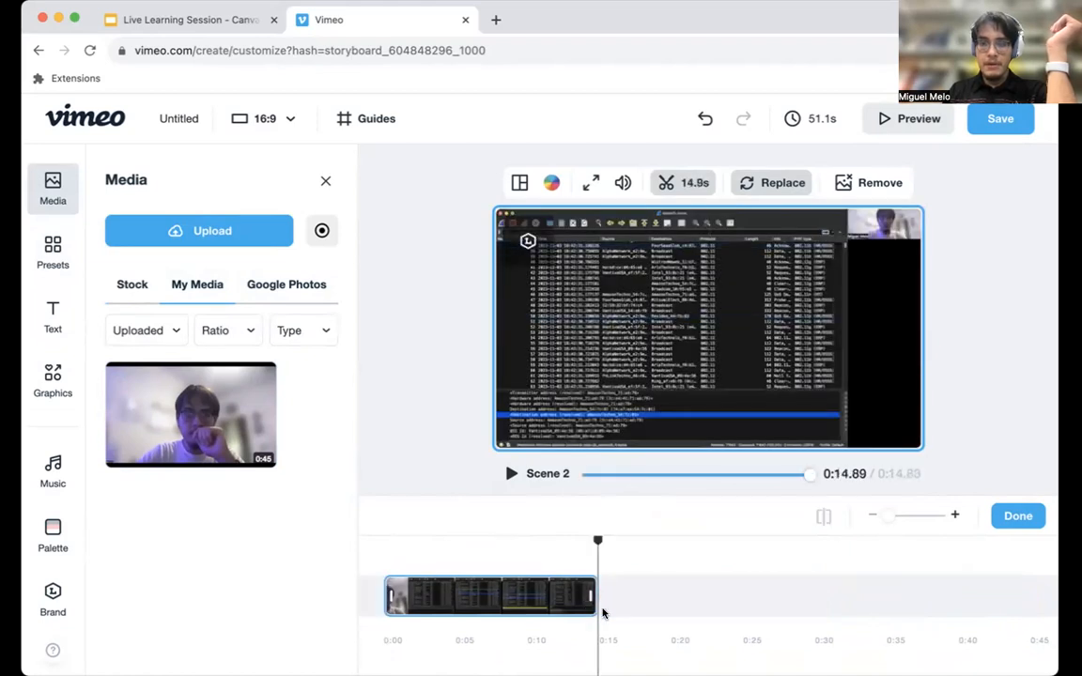
{"action": "left_click", "coordinate": [1011, 516]}
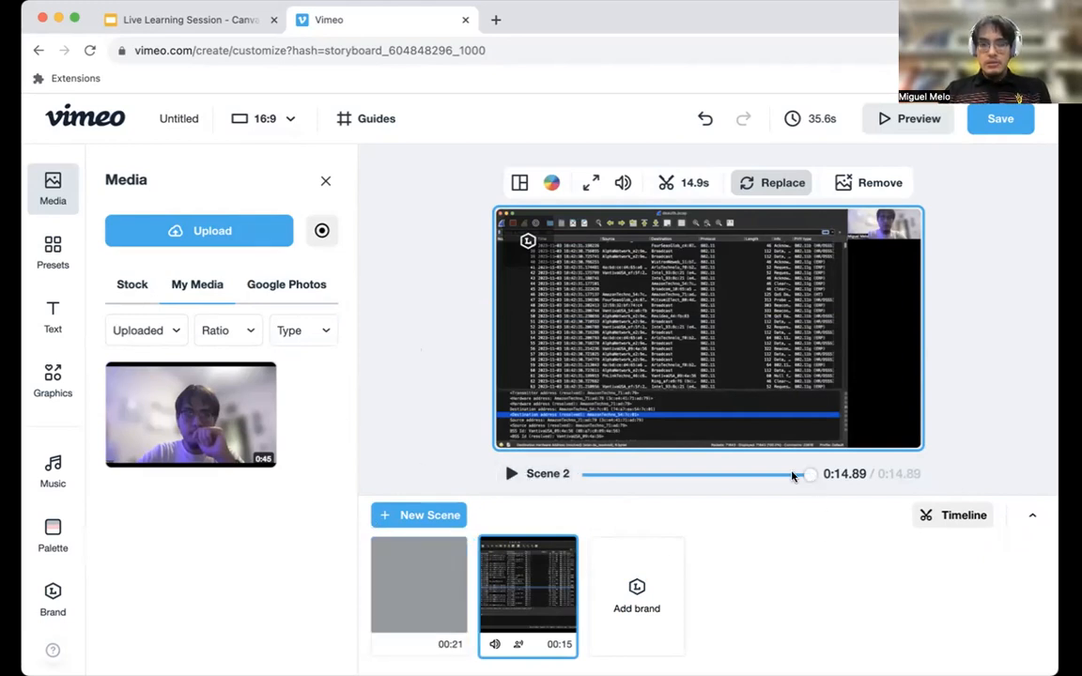
Play the beginning of Scene 2 and set the video's background music to None.
{"action": "left_click", "coordinate": [510, 474]}
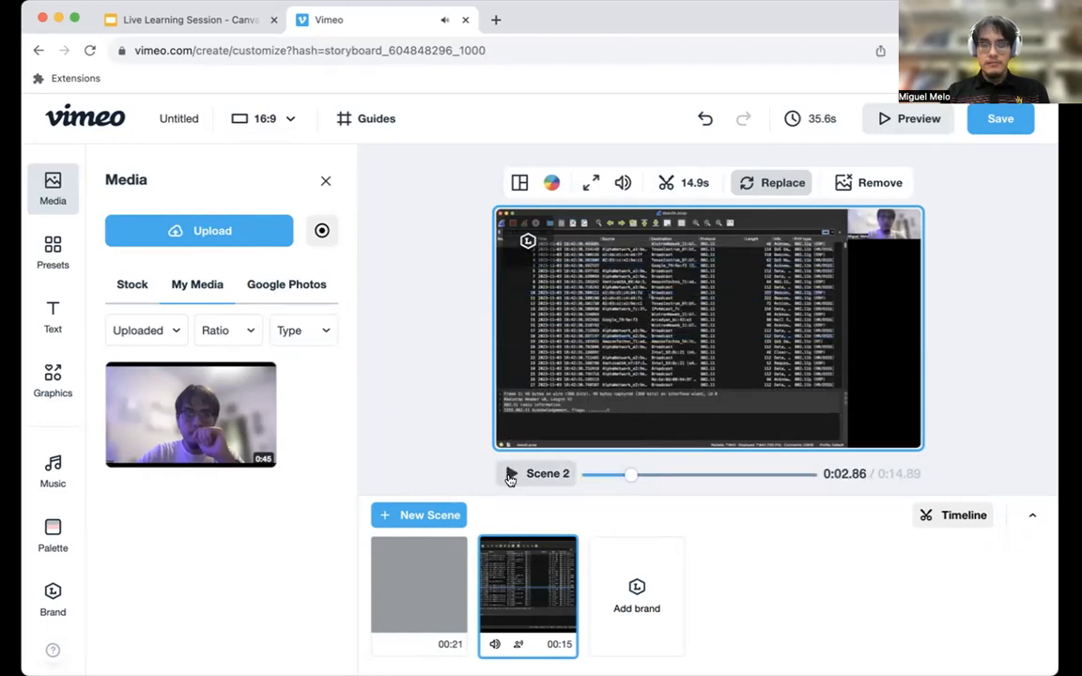
{"action": "mouse_move", "coordinate": [548, 611]}
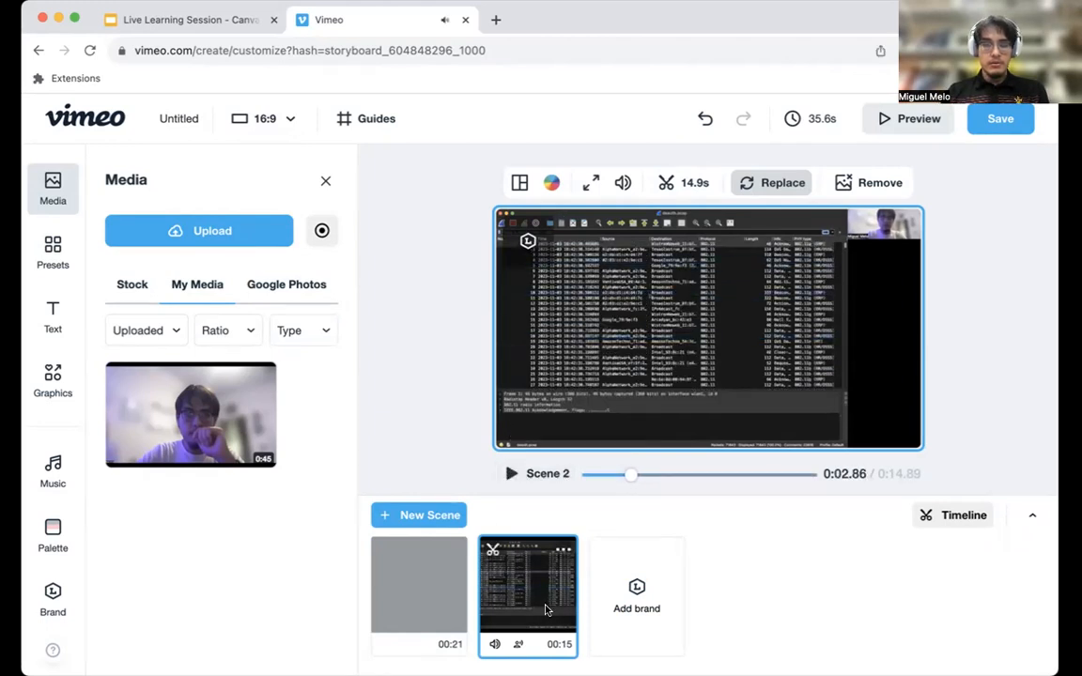
{"action": "left_click", "coordinate": [53, 470]}
{"action": "left_click", "coordinate": [513, 473]}
{"action": "left_click", "coordinate": [513, 473]}
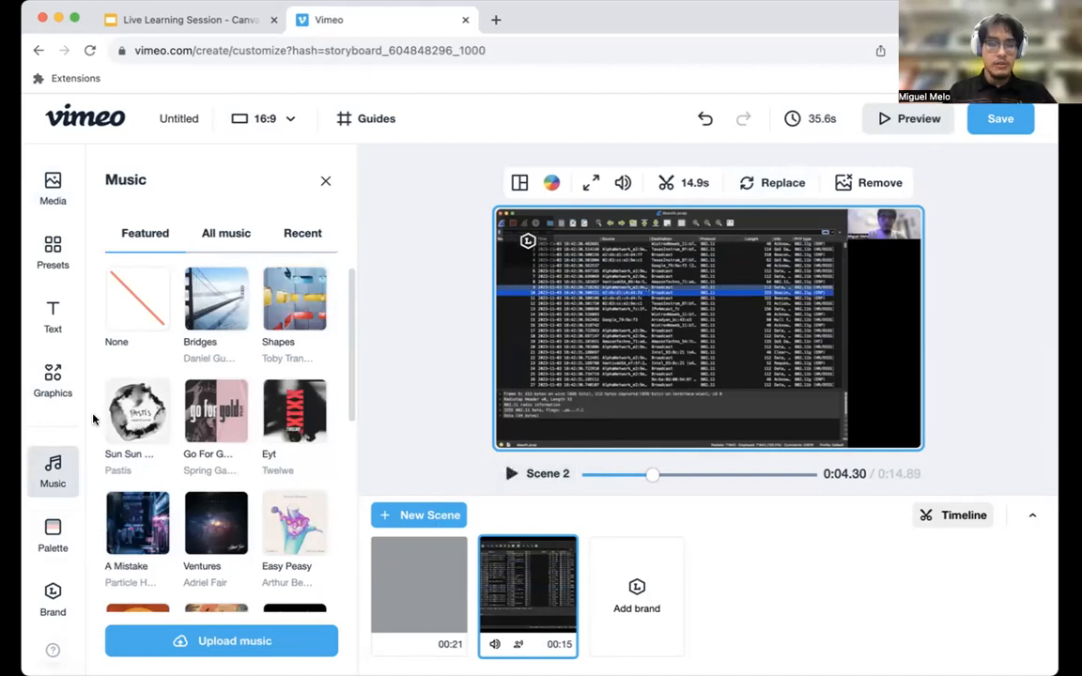
{"action": "left_click", "coordinate": [131, 293]}
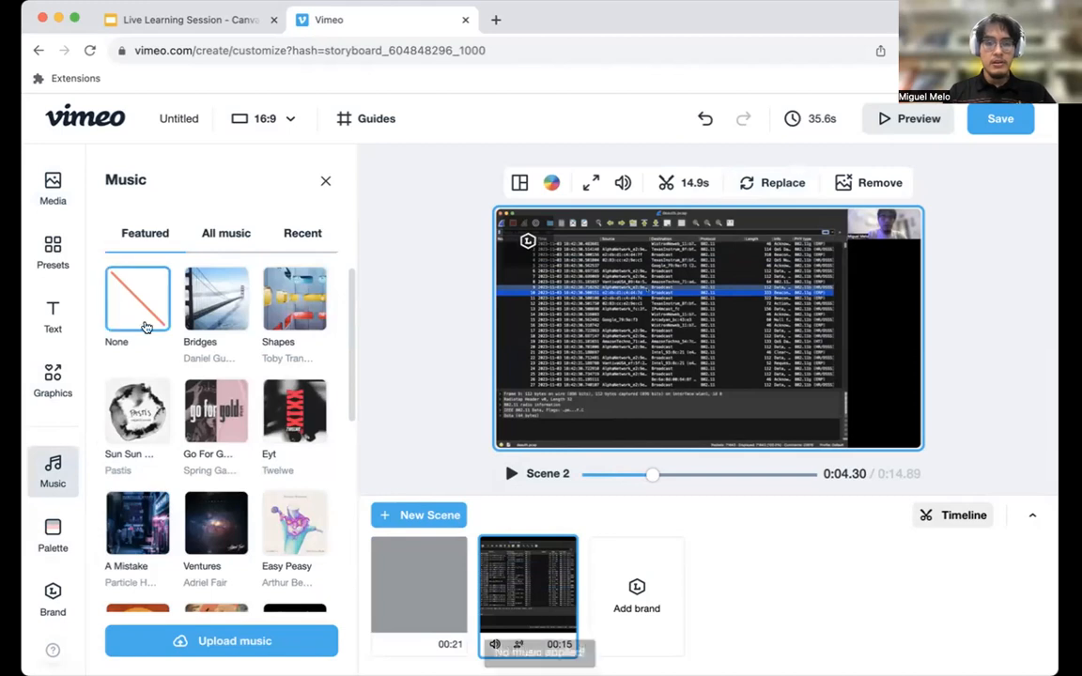
Play Scene 2 without music and scrub it to about 11 seconds.
{"action": "left_click", "coordinate": [511, 474]}
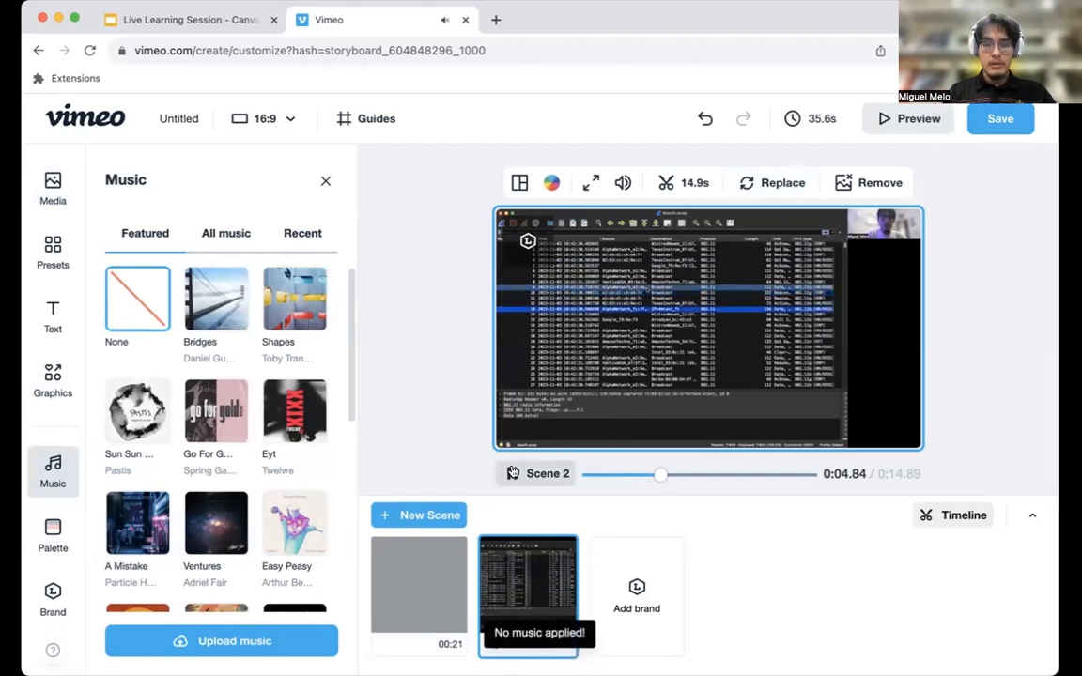
{"action": "left_click", "coordinate": [512, 473]}
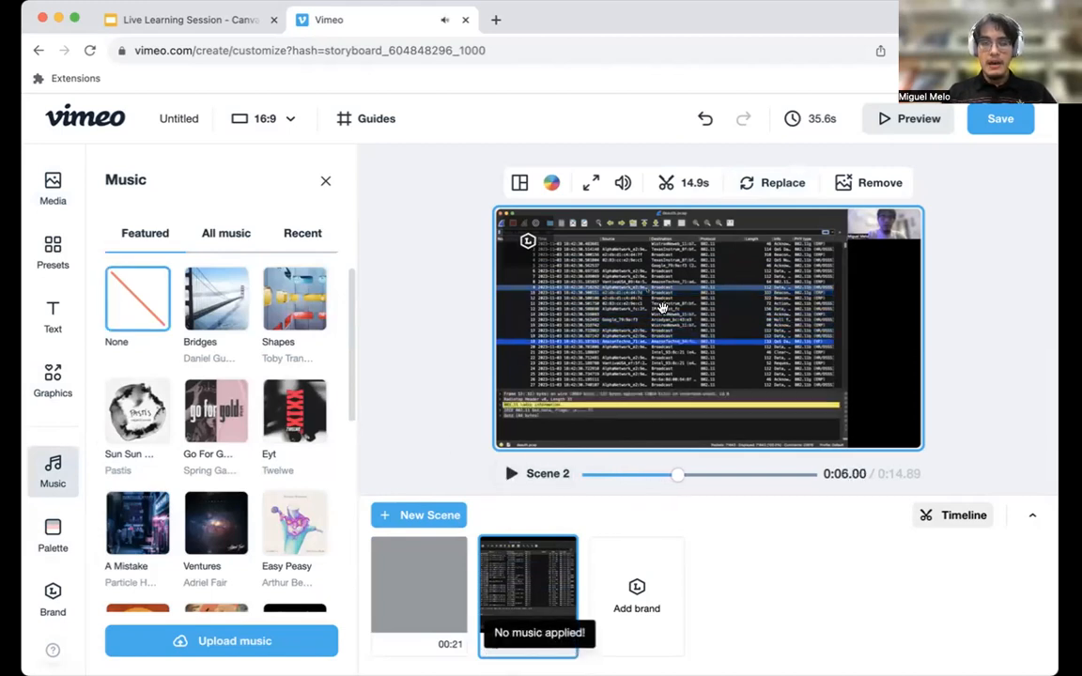
{"action": "left_click_drag", "start_coordinate": [672, 474], "coordinate": [751, 488]}
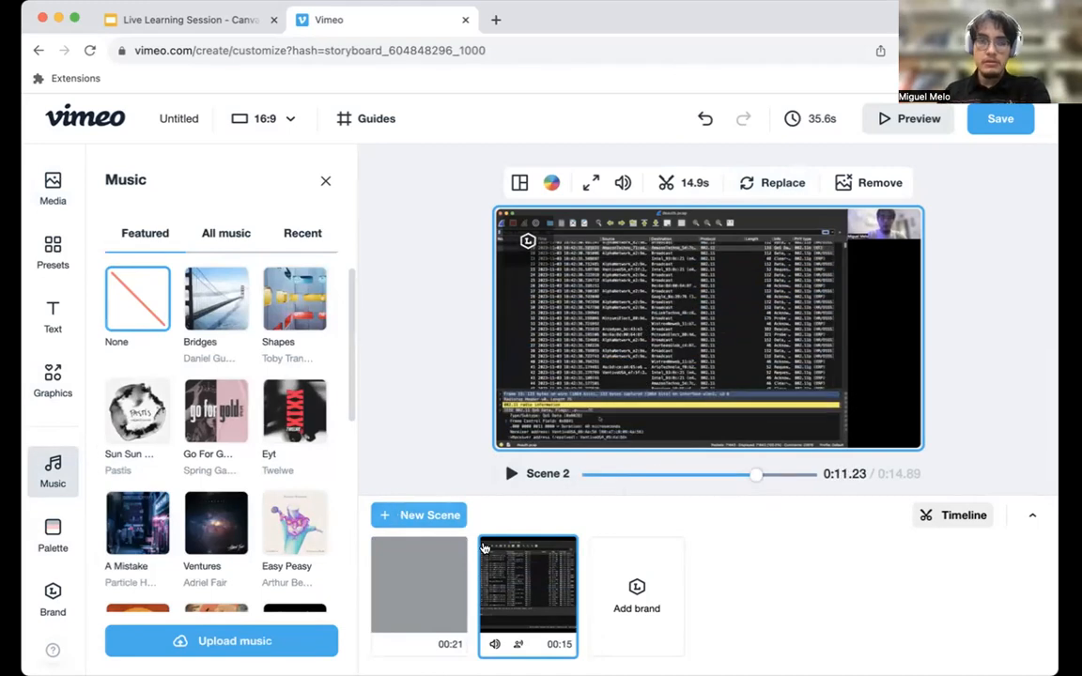
Add a Title text reading "Wireshark Tutorial!" to Scene 1.
{"action": "left_click", "coordinate": [449, 602]}
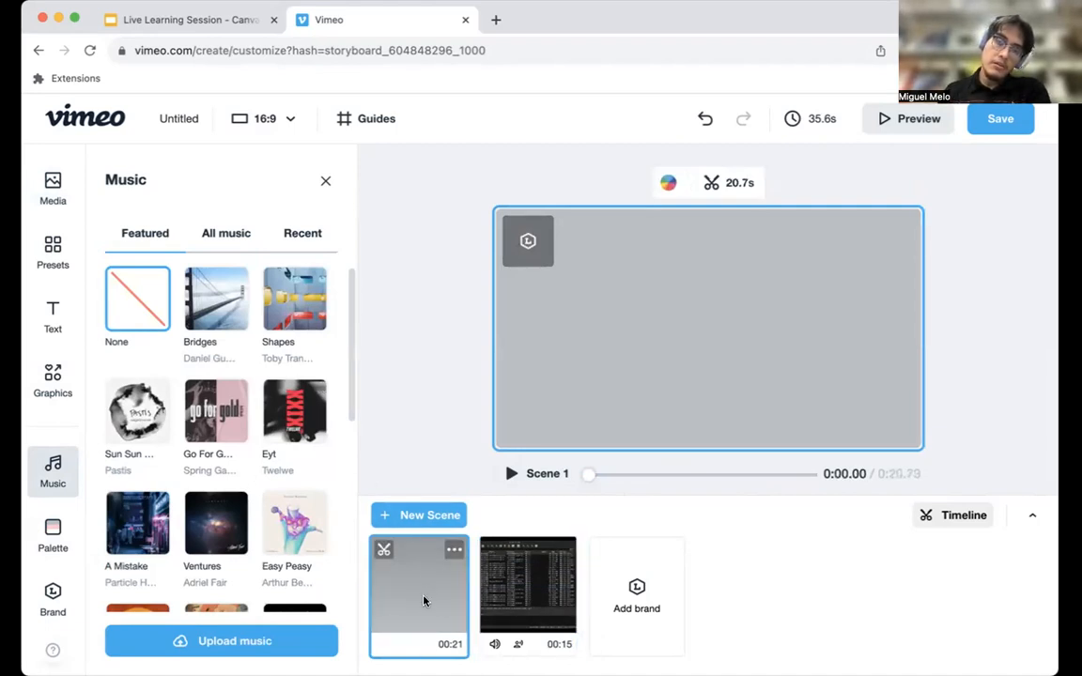
{"action": "left_click", "coordinate": [53, 315]}
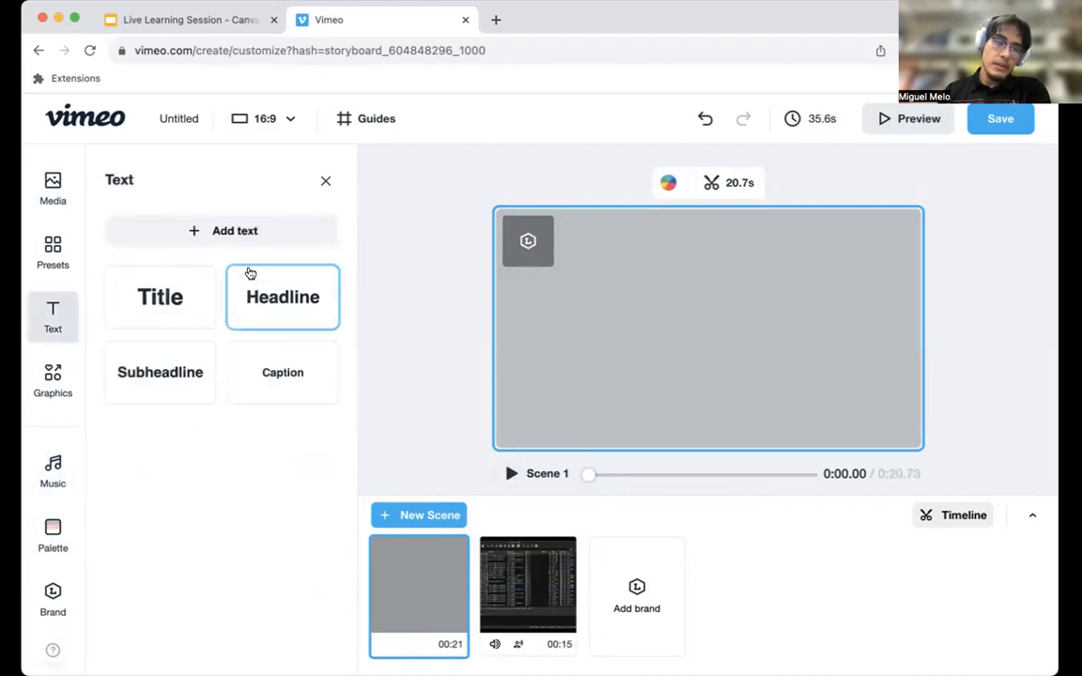
{"action": "left_click", "coordinate": [161, 274]}
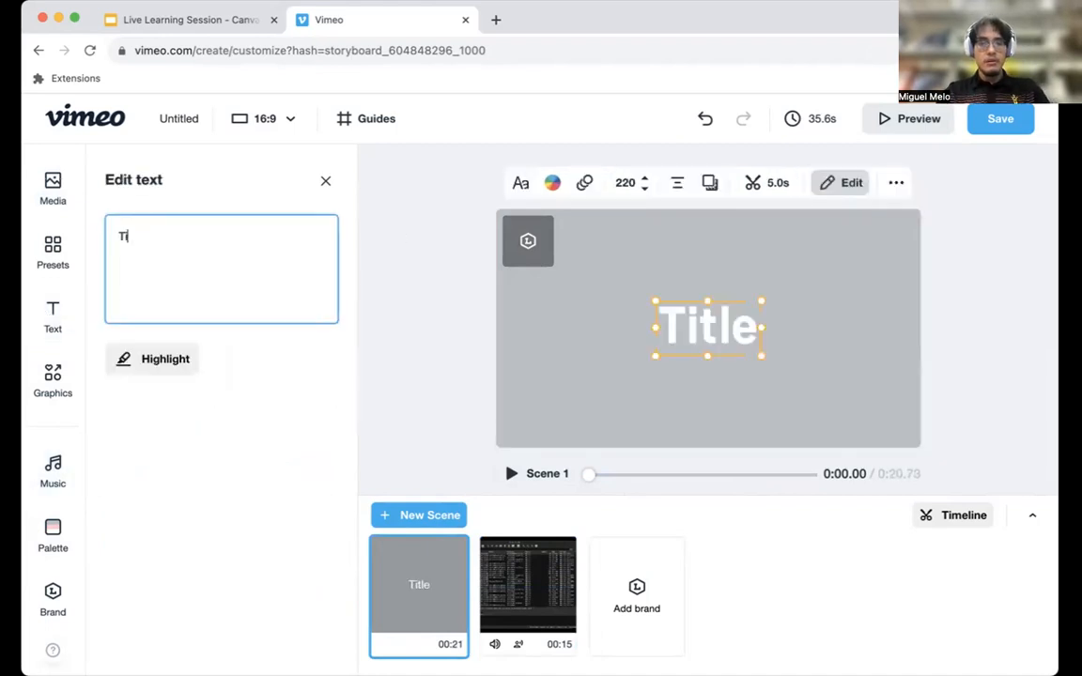
{"action": "type", "text": "Wireshark Tu"}
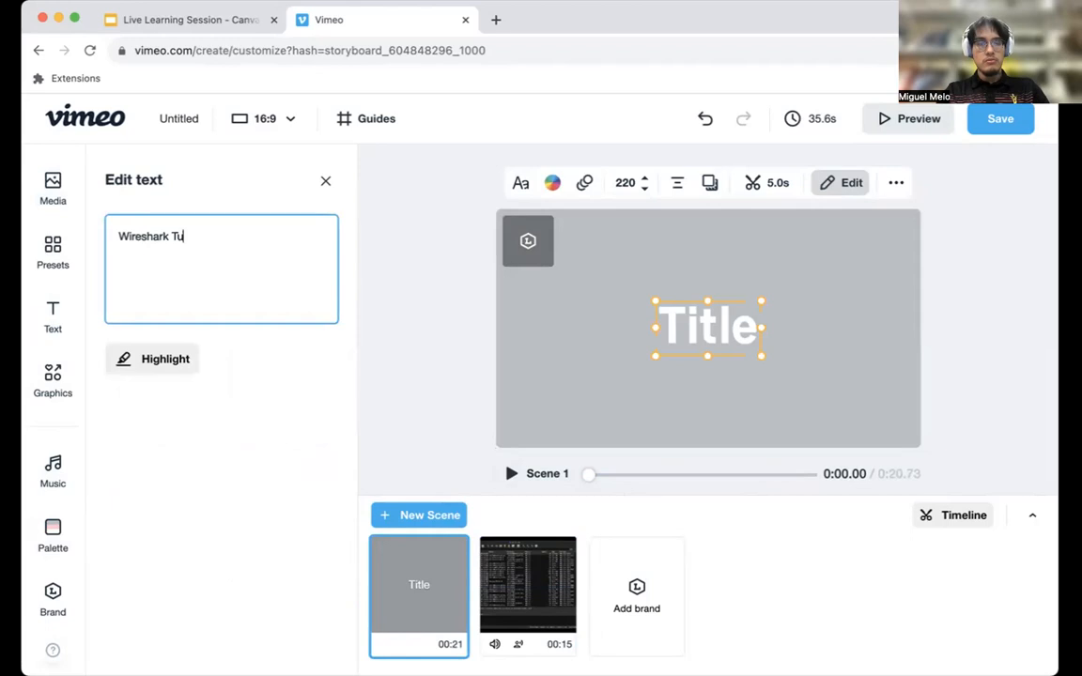
{"action": "type", "text": "torial!"}
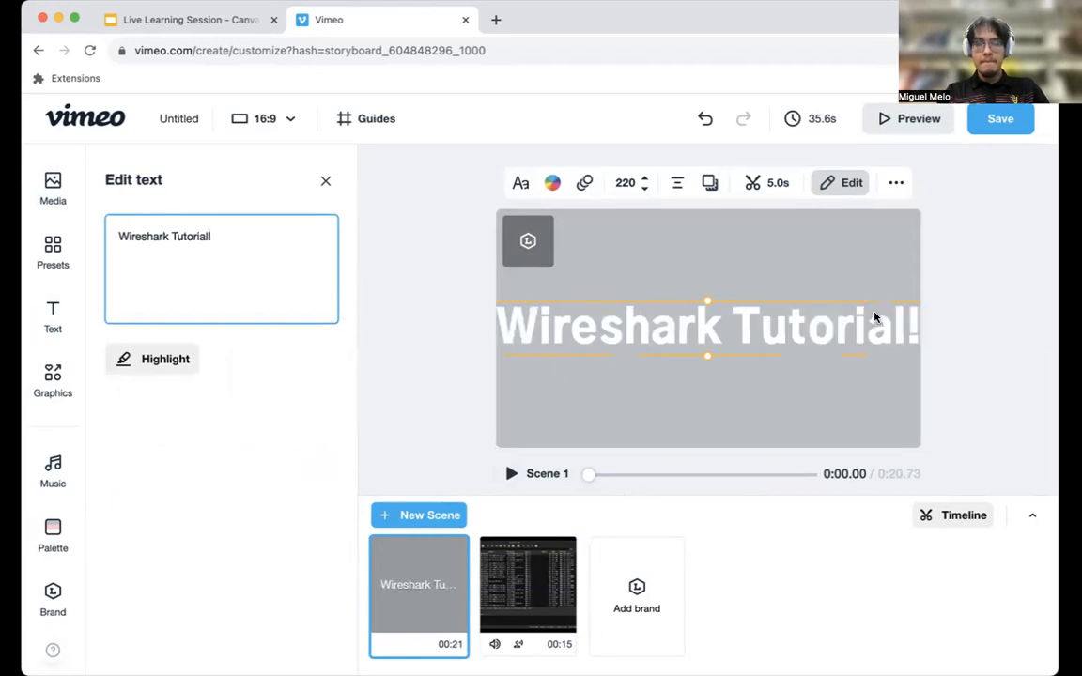
Shrink the "Wireshark Tutorial!" title to about size 161 and center it horizontally in the upper part of the frame.
{"action": "left_click", "coordinate": [700, 298]}
{"action": "left_click", "coordinate": [732, 300]}
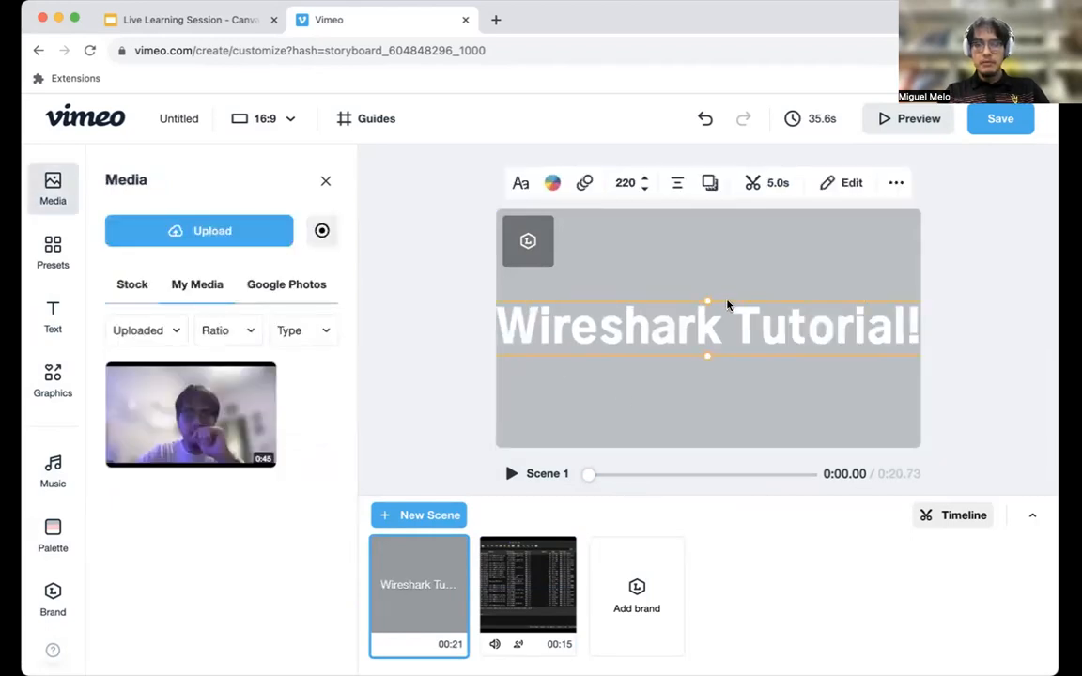
{"action": "left_click_drag", "start_coordinate": [727, 304], "coordinate": [630, 285]}
{"action": "left_click_drag", "start_coordinate": [832, 282], "coordinate": [711, 293]}
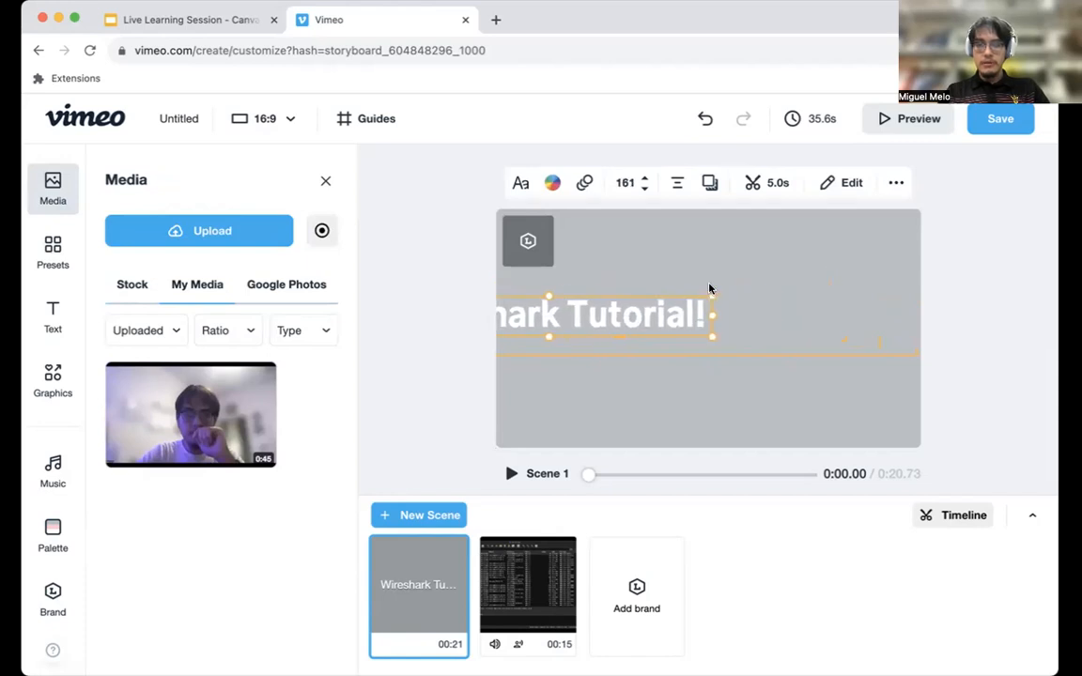
{"action": "left_click", "coordinate": [769, 256]}
{"action": "left_click", "coordinate": [581, 267]}
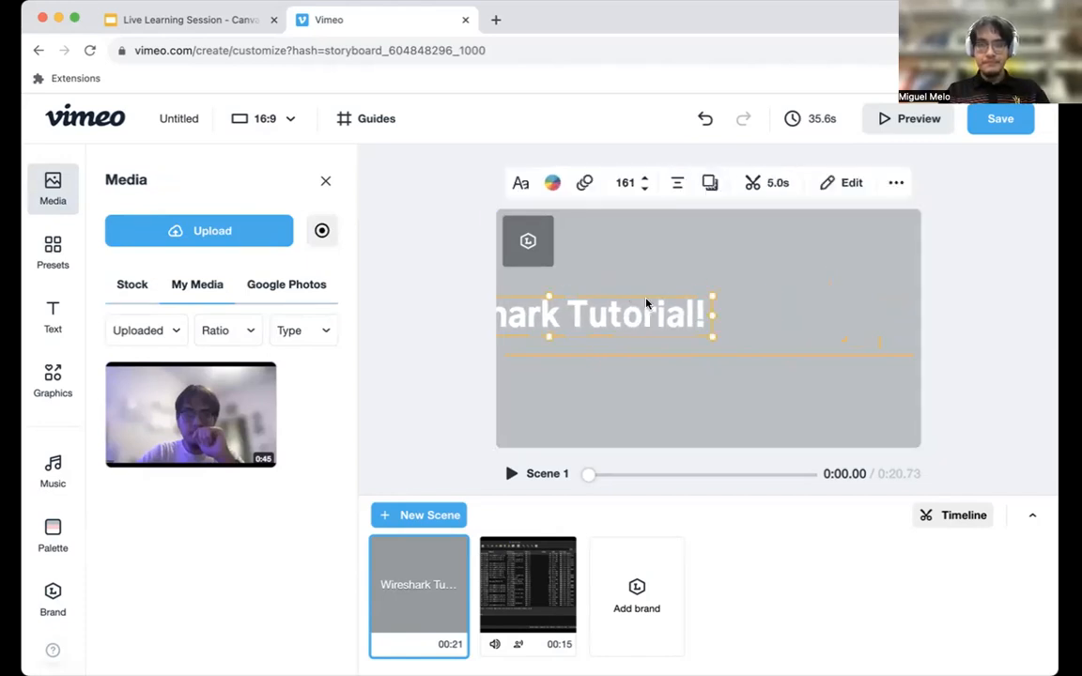
{"action": "left_click_drag", "start_coordinate": [571, 264], "coordinate": [790, 263]}
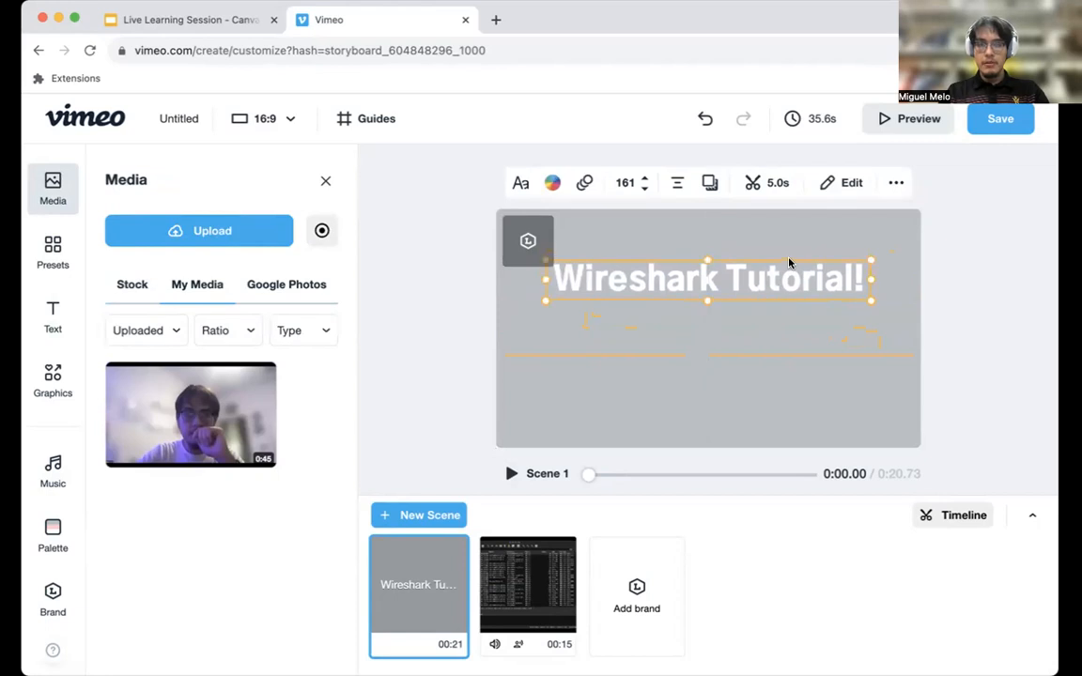
Add a Headline text with the presenter's full name to Scene 1 and place it centered below the title.
{"action": "left_click", "coordinate": [52, 317]}
{"action": "left_click", "coordinate": [282, 302]}
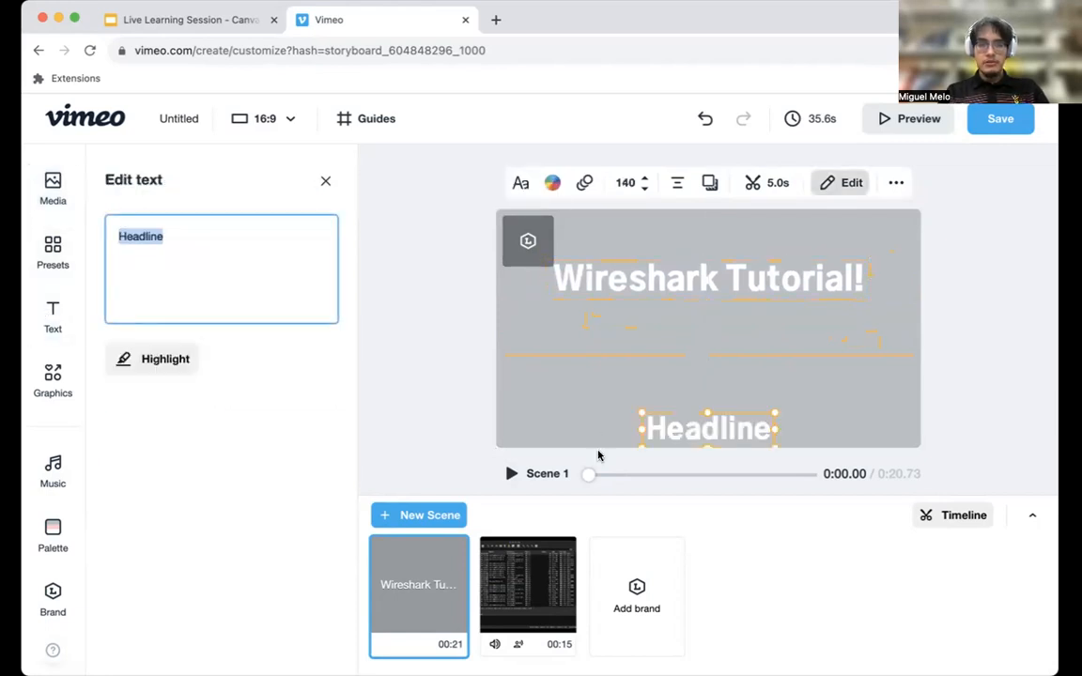
{"action": "type", "text": "Miguel Melo"}
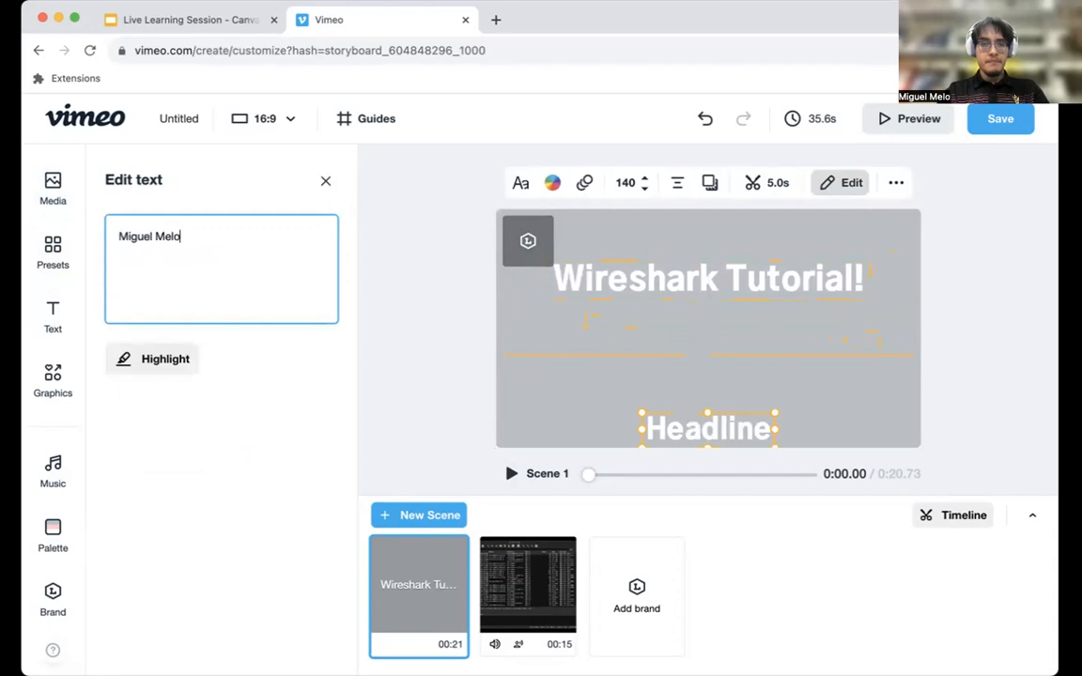
{"action": "left_click", "coordinate": [757, 410]}
{"action": "left_click", "coordinate": [756, 415]}
{"action": "left_click_drag", "start_coordinate": [756, 416], "coordinate": [753, 343]}
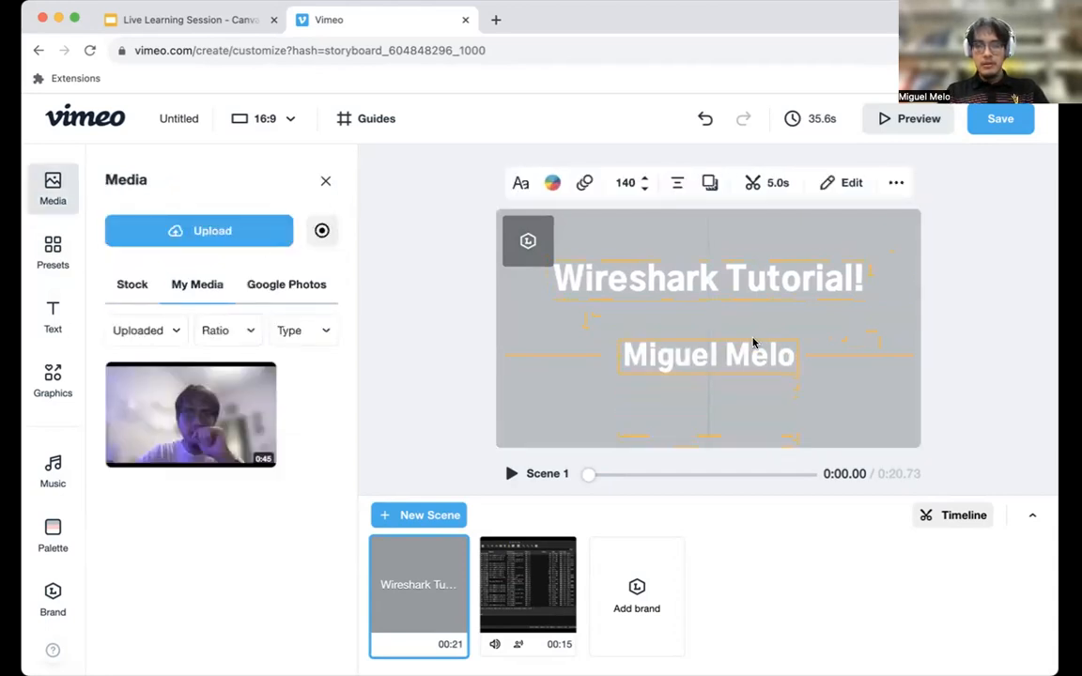
Move the "Wireshark Tutorial!" title slightly down, closer to the name headline.
{"action": "left_click", "coordinate": [731, 266]}
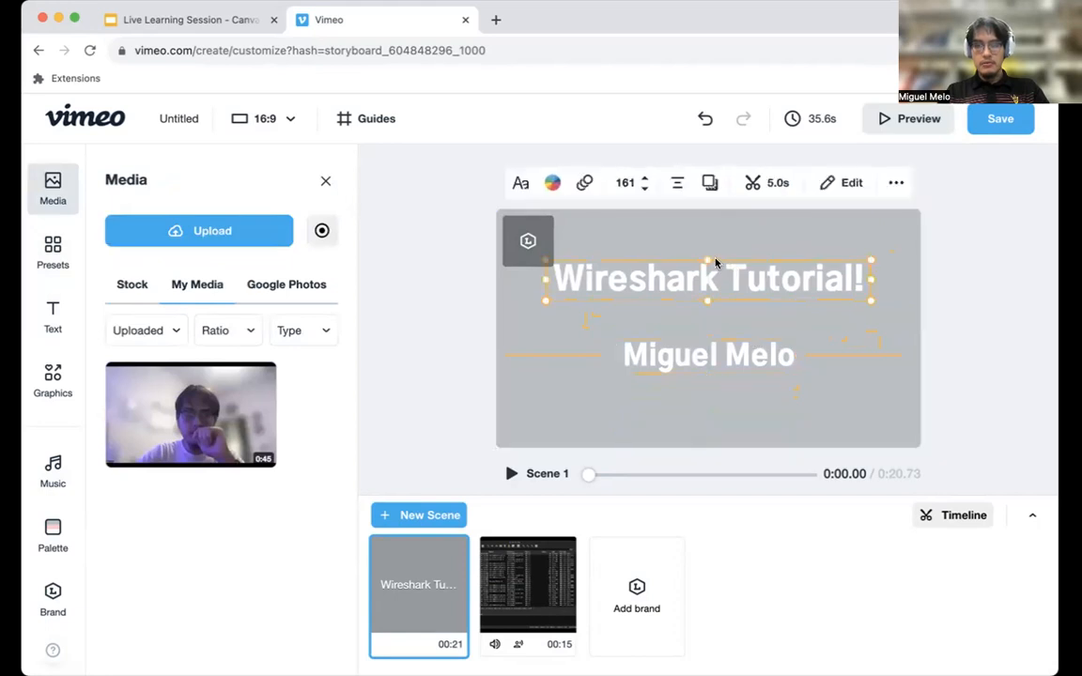
{"action": "left_click", "coordinate": [722, 298]}
{"action": "left_click_drag", "start_coordinate": [722, 301], "coordinate": [723, 320]}
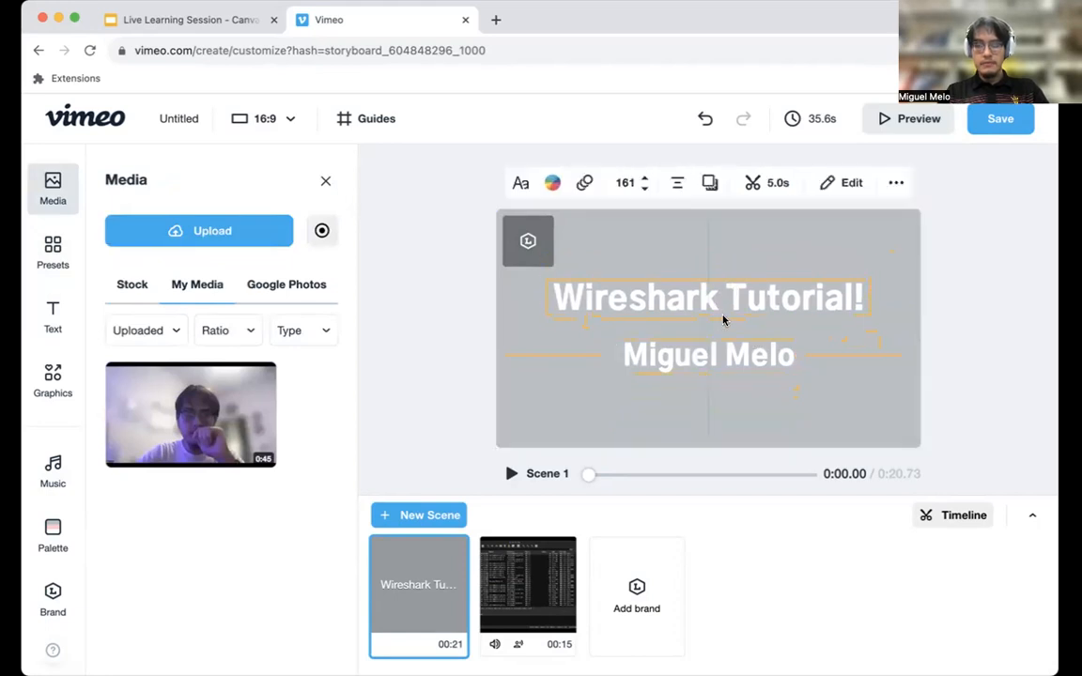
Apply the Scale text animation to the "Wireshark Tutorial!" title.
{"action": "left_click", "coordinate": [582, 182]}
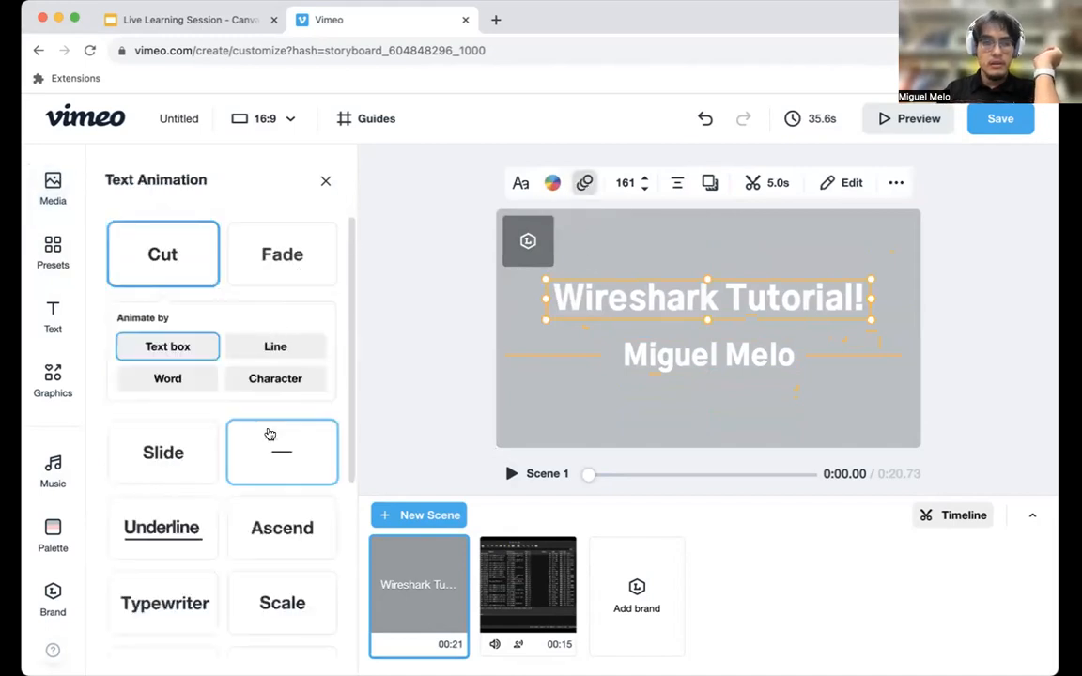
{"action": "scroll", "coordinate": [270, 434], "scroll_direction": "down", "scroll_amount": 3}
{"action": "left_click", "coordinate": [305, 396]}
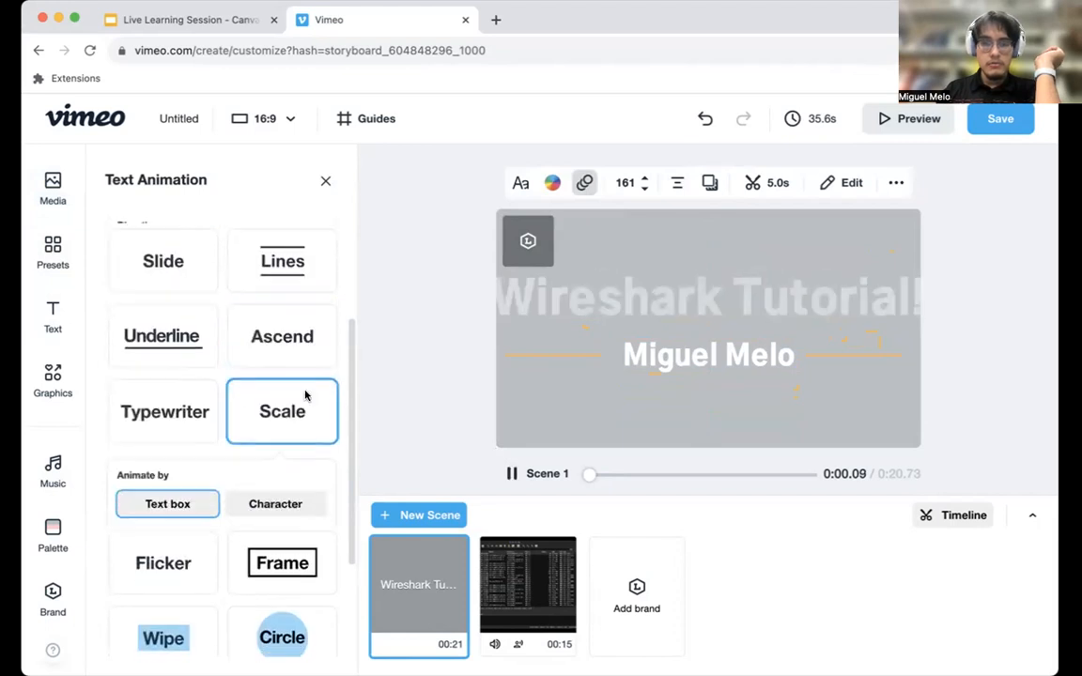
Apply the Scale text animation to the name headline in Scene 1 and play the scene to check it.
{"action": "left_click", "coordinate": [632, 362]}
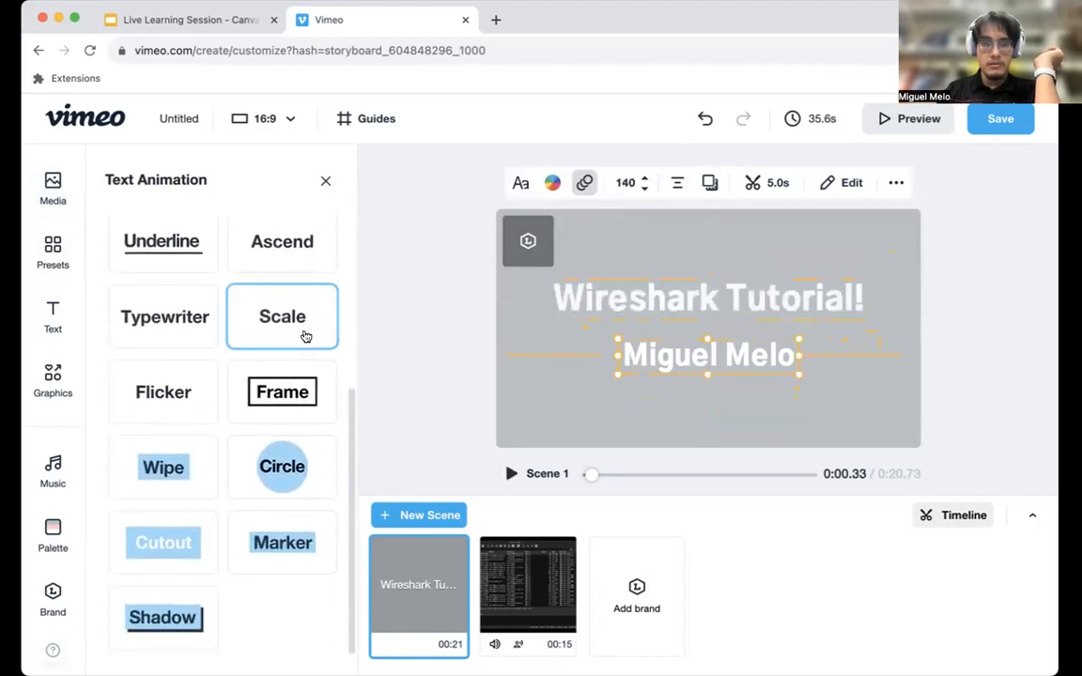
{"action": "left_click", "coordinate": [302, 335]}
{"action": "left_click", "coordinate": [513, 475]}
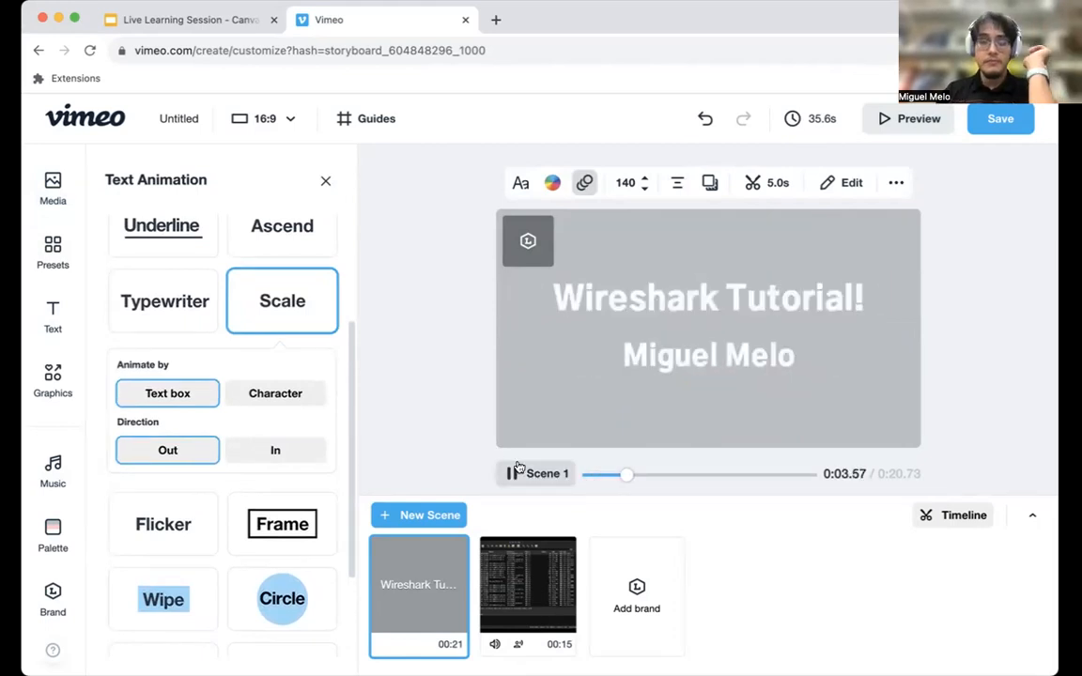
{"action": "left_click", "coordinate": [514, 473]}
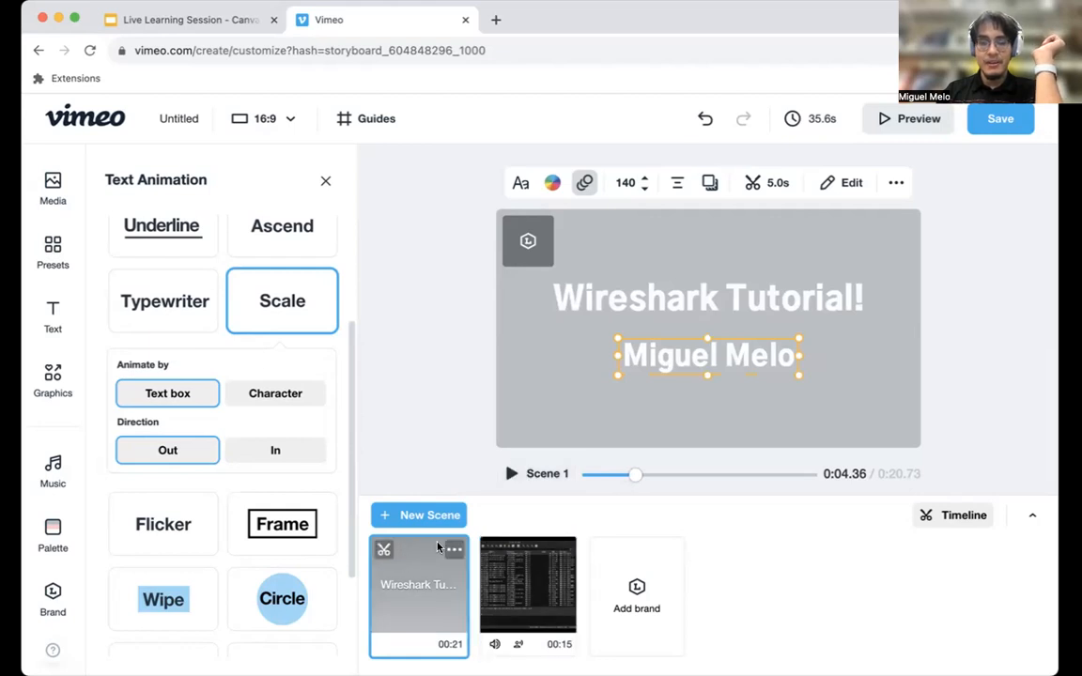
Trim Scene 1 to 7.1 seconds and play back the shortened scene.
{"action": "left_click", "coordinate": [384, 551]}
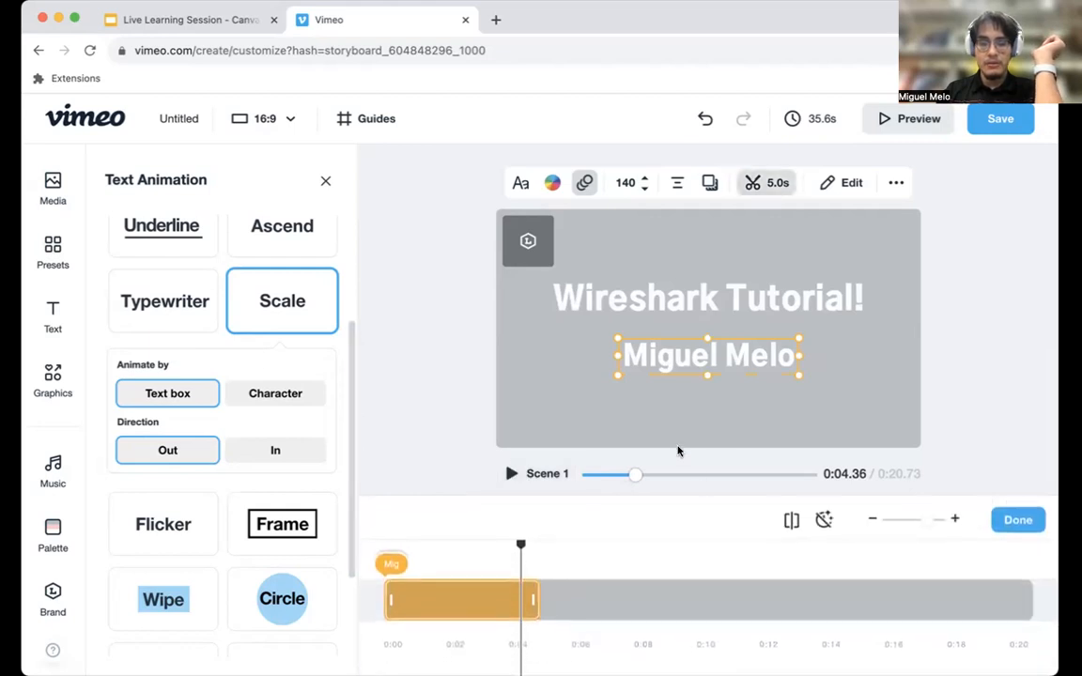
{"action": "left_click", "coordinate": [1024, 595]}
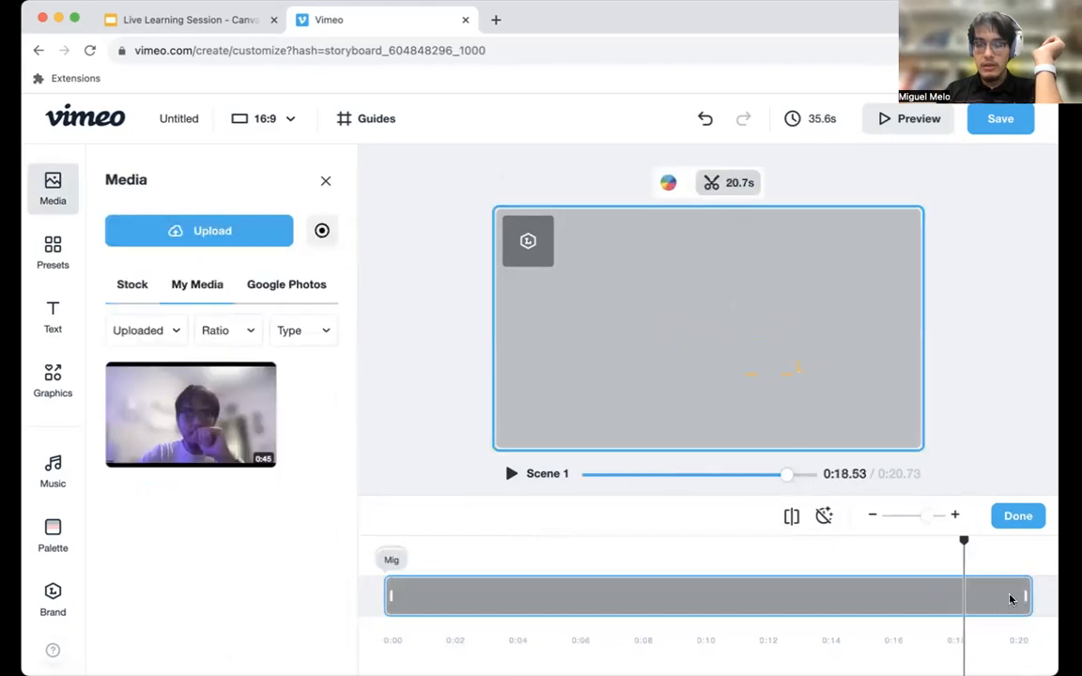
{"action": "left_click_drag", "start_coordinate": [1010, 596], "coordinate": [603, 617]}
{"action": "left_click", "coordinate": [1024, 516]}
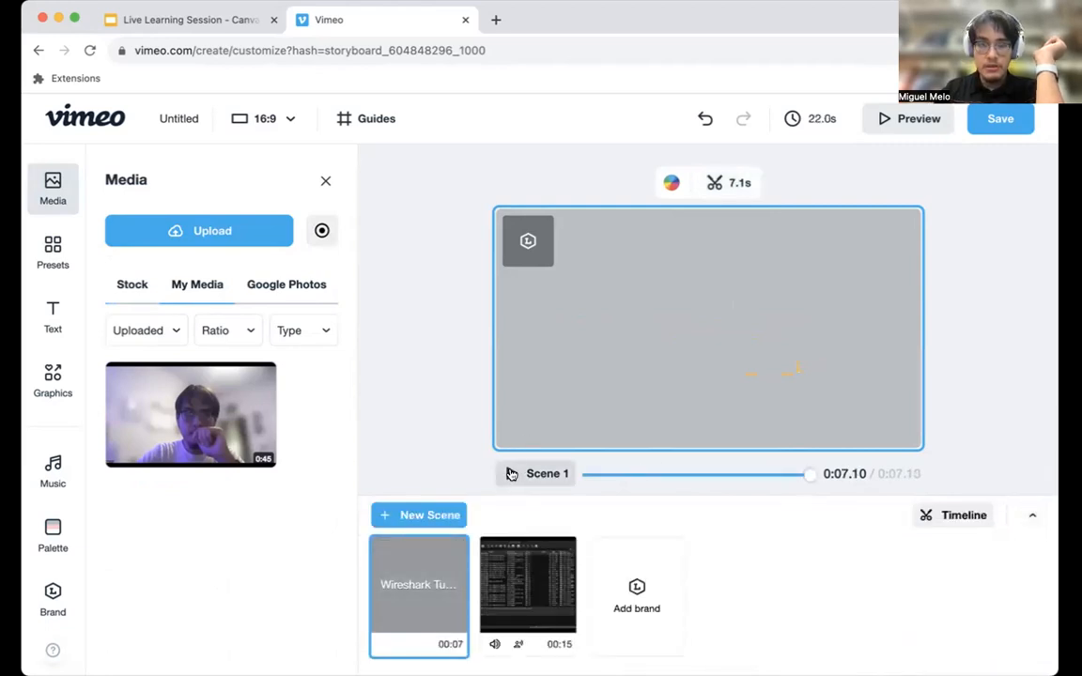
{"action": "left_click", "coordinate": [510, 473]}
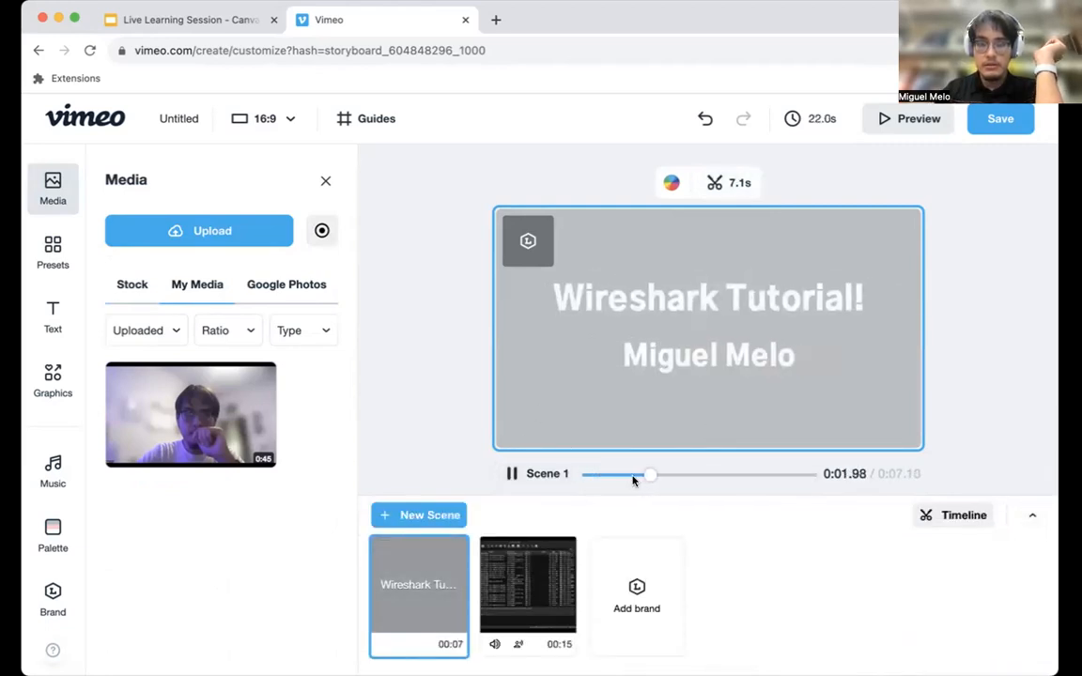
{"action": "left_click", "coordinate": [512, 473]}
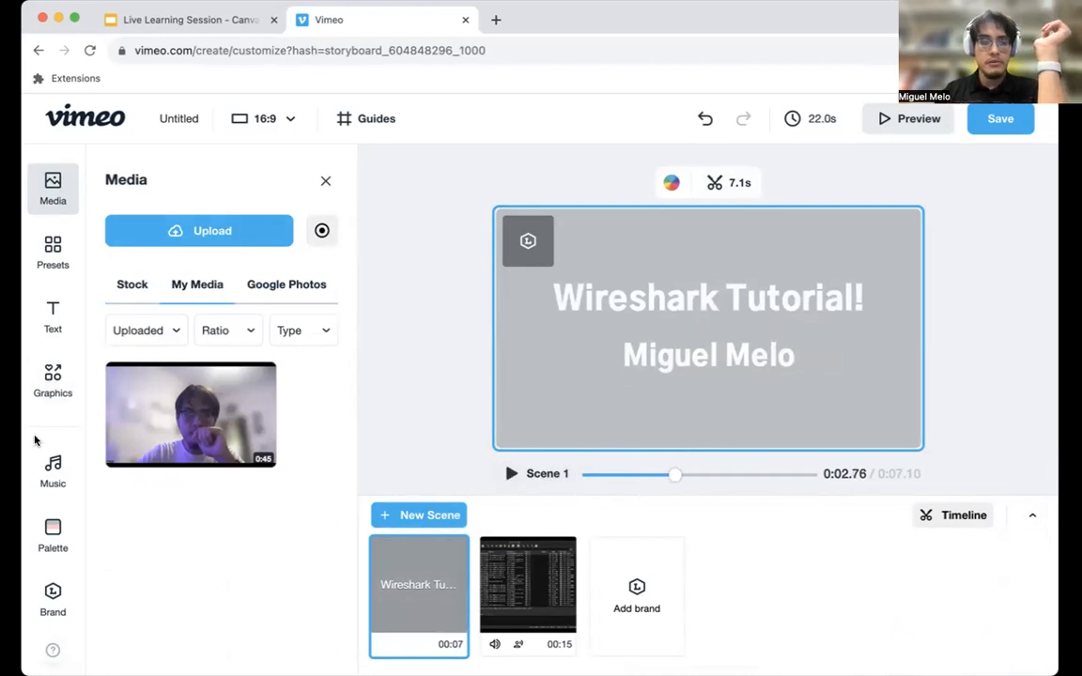
Apply the recently used Intro.mp3 as the video's music and play Scene 1 with it.
{"action": "left_click", "coordinate": [43, 463]}
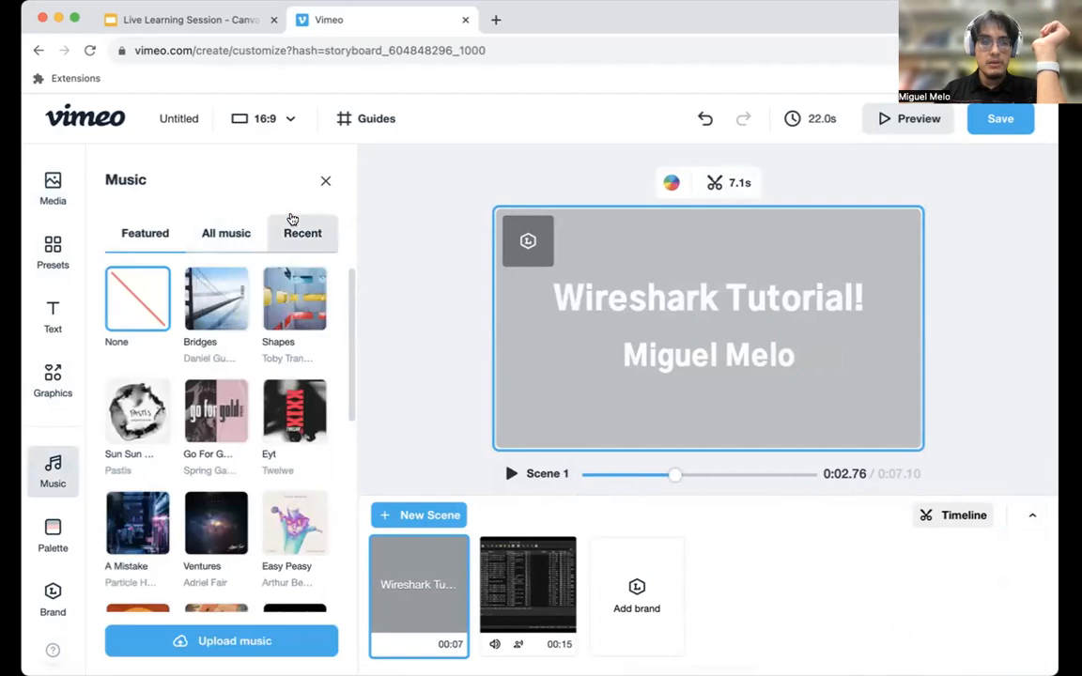
{"action": "left_click", "coordinate": [292, 231]}
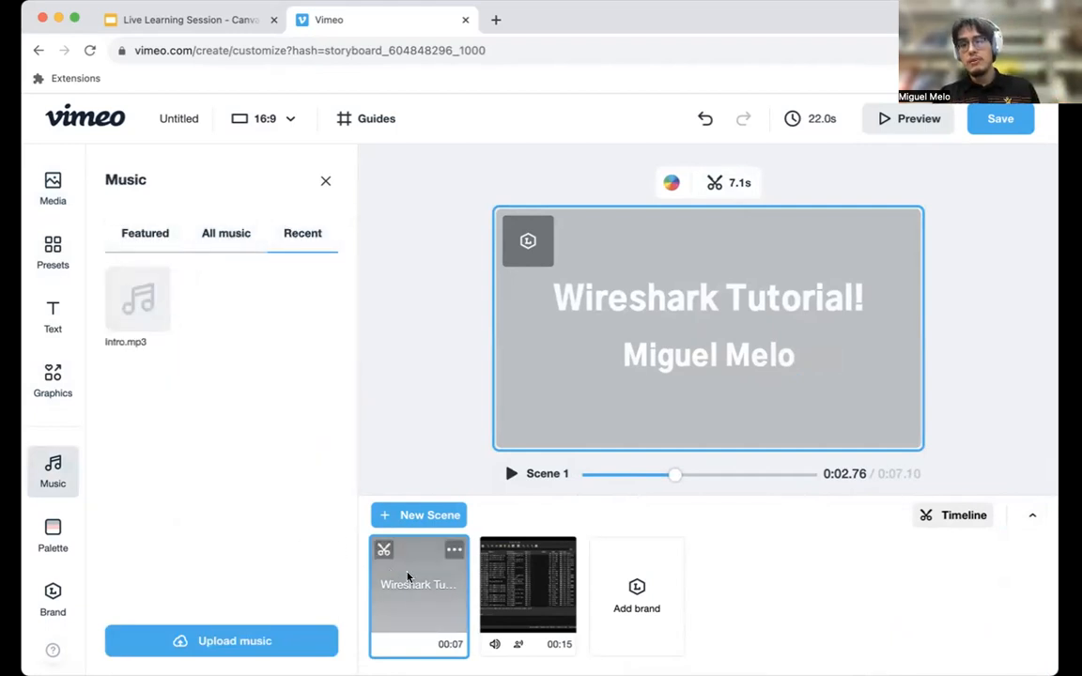
{"action": "left_click", "coordinate": [138, 299]}
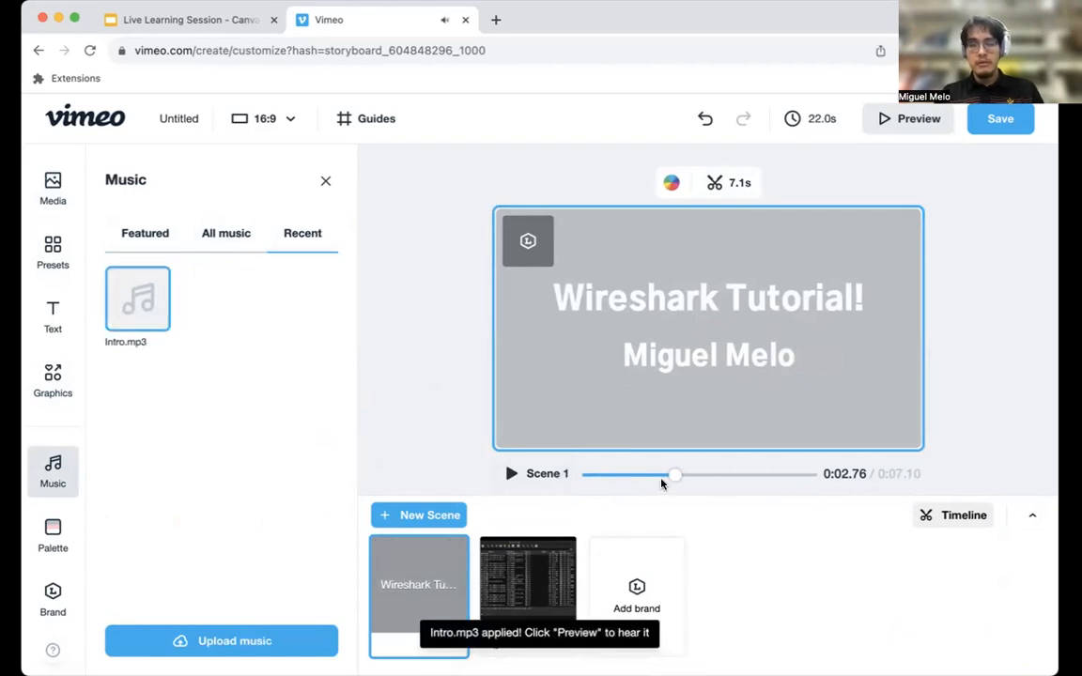
{"action": "left_click", "coordinate": [531, 474]}
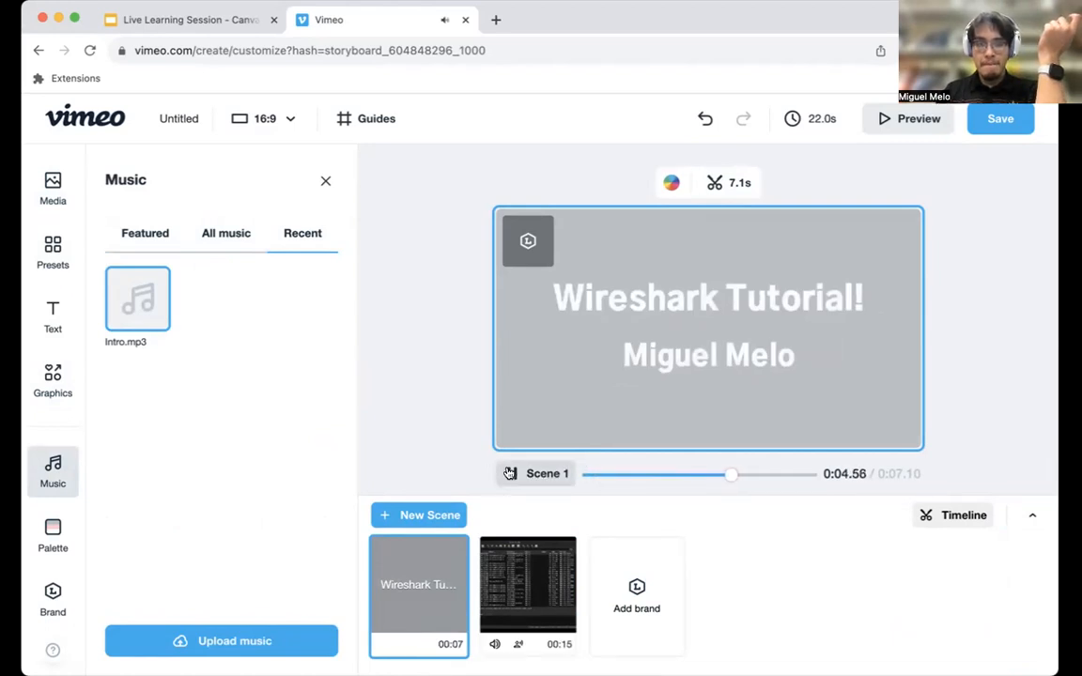
{"action": "left_click", "coordinate": [518, 472]}
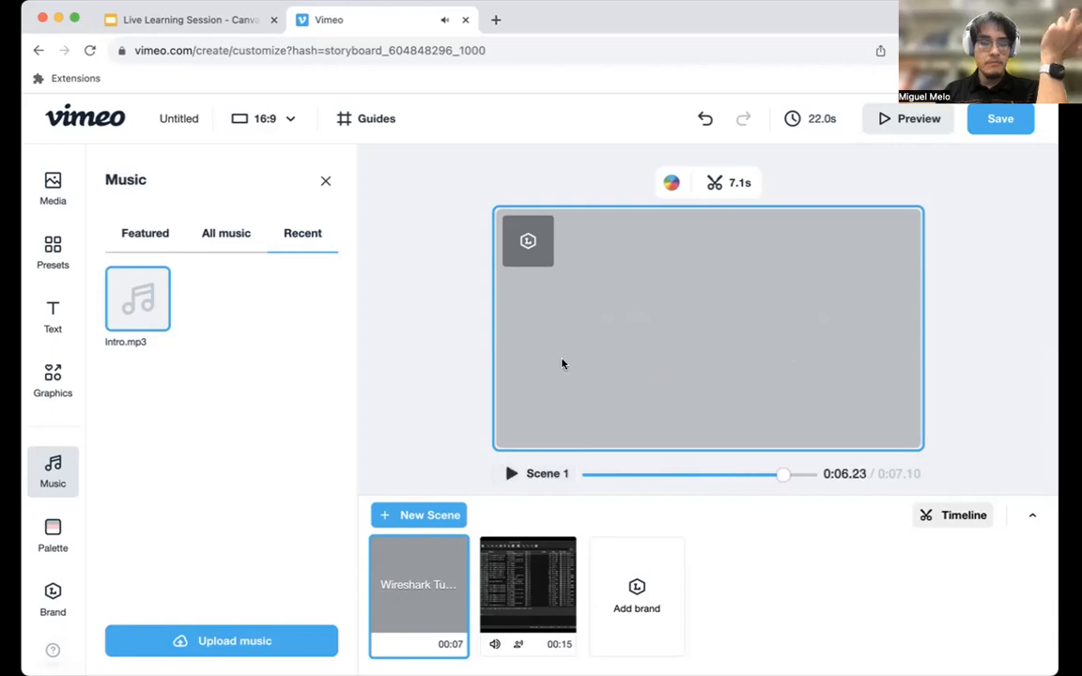
Extend the name headline's duration to 7.1 seconds so it lasts for the whole of Scene 1.
{"action": "left_click", "coordinate": [717, 182]}
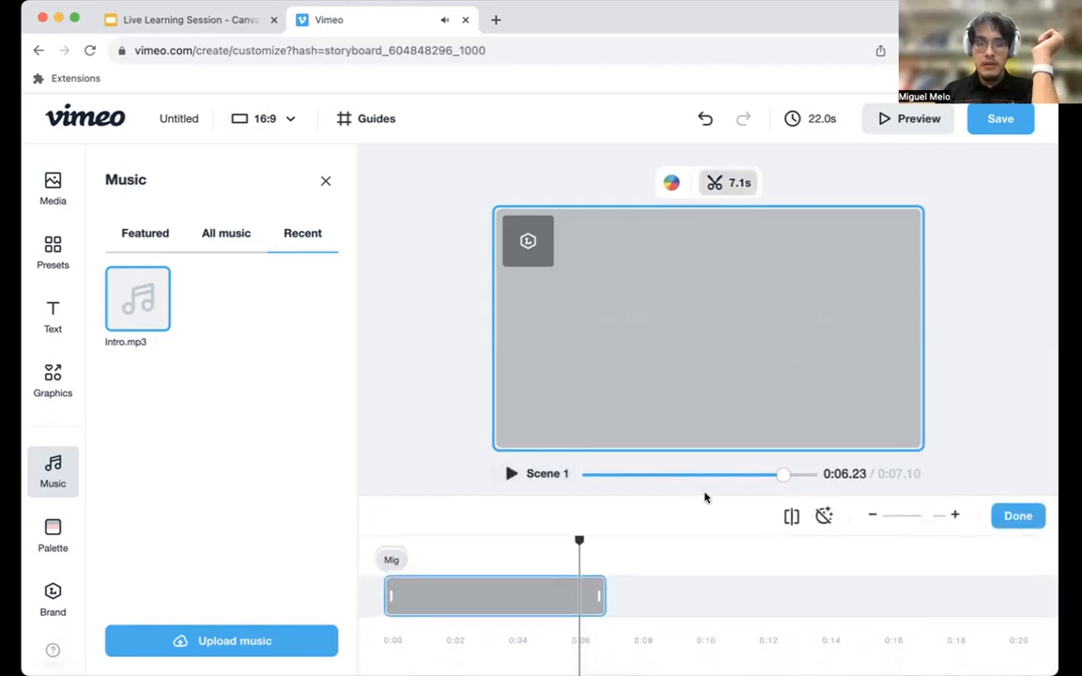
{"action": "left_click", "coordinate": [391, 560]}
{"action": "left_click_drag", "start_coordinate": [529, 594], "coordinate": [587, 605]}
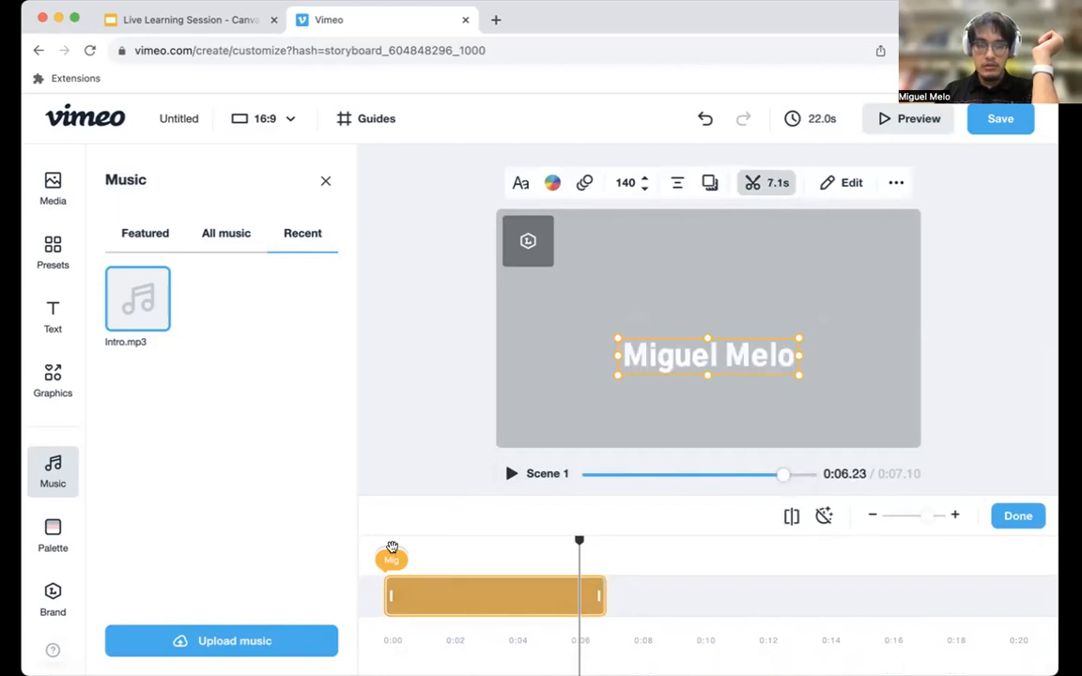
Extend the "Wireshark Tutorial!" title's duration to 7.1 seconds, matching the length of Scene 1.
{"action": "left_click_drag", "start_coordinate": [781, 474], "coordinate": [652, 475]}
{"action": "left_click", "coordinate": [651, 301]}
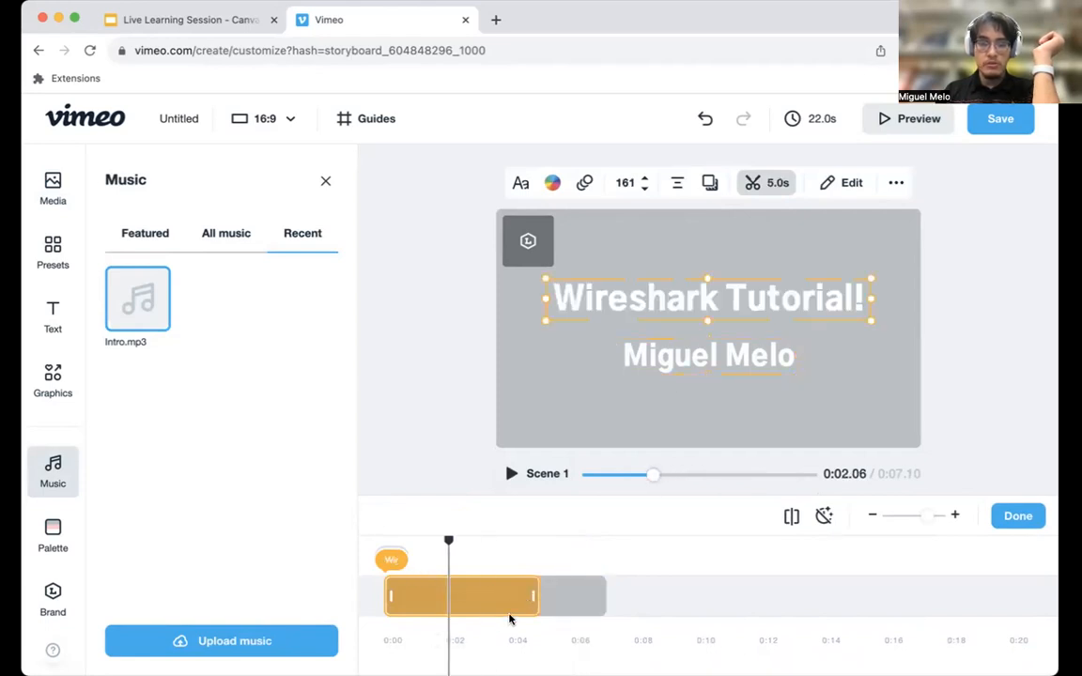
{"action": "left_click_drag", "start_coordinate": [533, 592], "coordinate": [497, 593]}
{"action": "left_click", "coordinate": [511, 475]}
{"action": "left_click", "coordinate": [511, 474]}
{"action": "left_click_drag", "start_coordinate": [493, 591], "coordinate": [598, 594]}
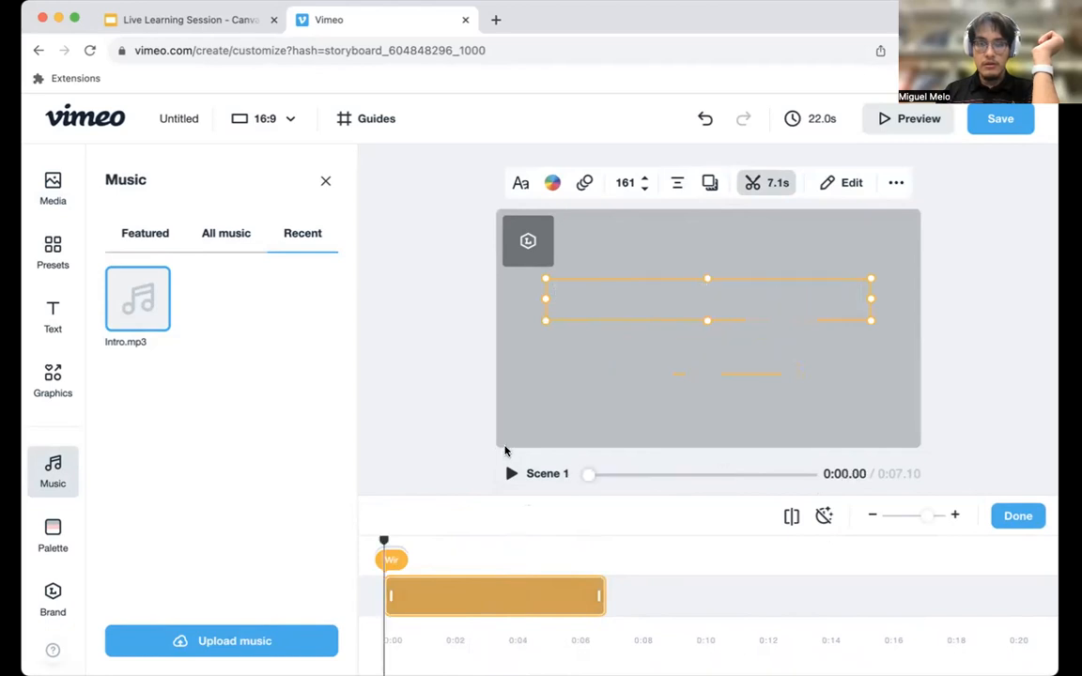
{"action": "left_click", "coordinate": [1015, 516]}
Play back Scene 1 and look through the text animation options for the "Wireshark Tutorial!" title.
{"action": "left_click", "coordinate": [522, 474]}
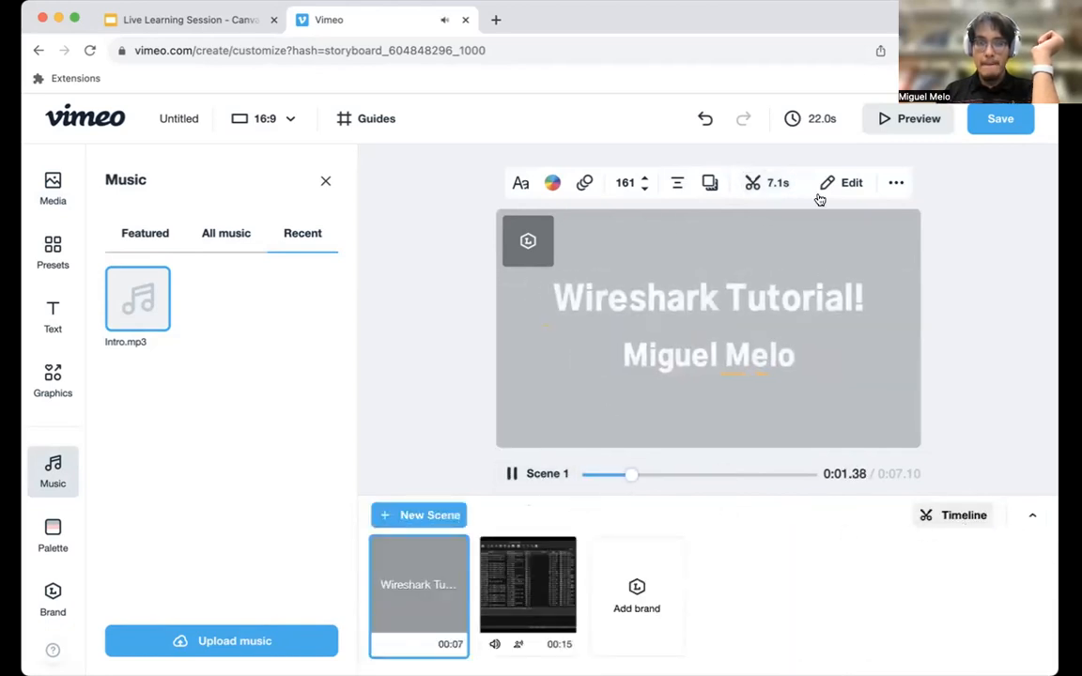
{"action": "left_click", "coordinate": [885, 183]}
{"action": "left_click", "coordinate": [514, 475]}
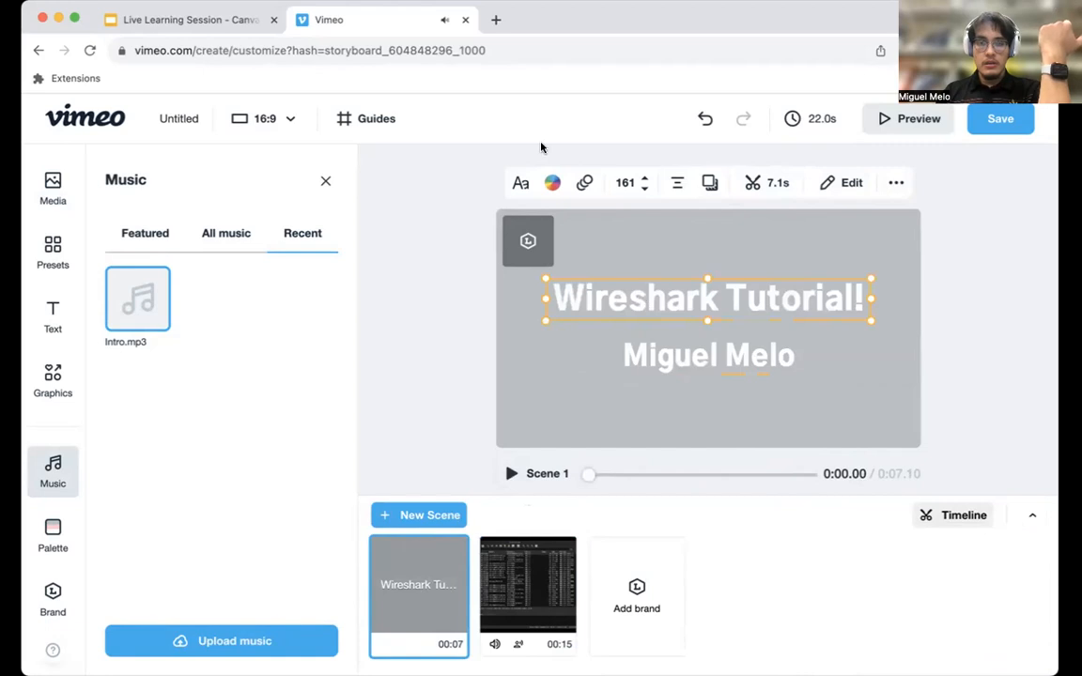
{"action": "left_click", "coordinate": [585, 182]}
{"action": "scroll", "coordinate": [275, 319], "scroll_direction": "down", "scroll_amount": 3}
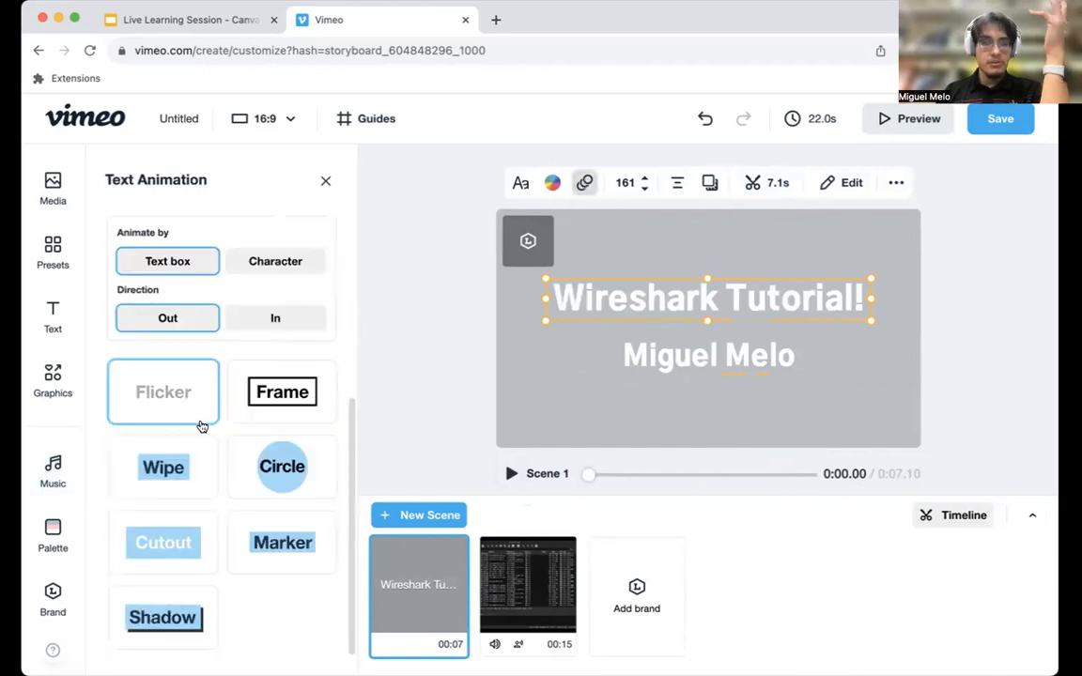
{"action": "left_click", "coordinate": [325, 180]}
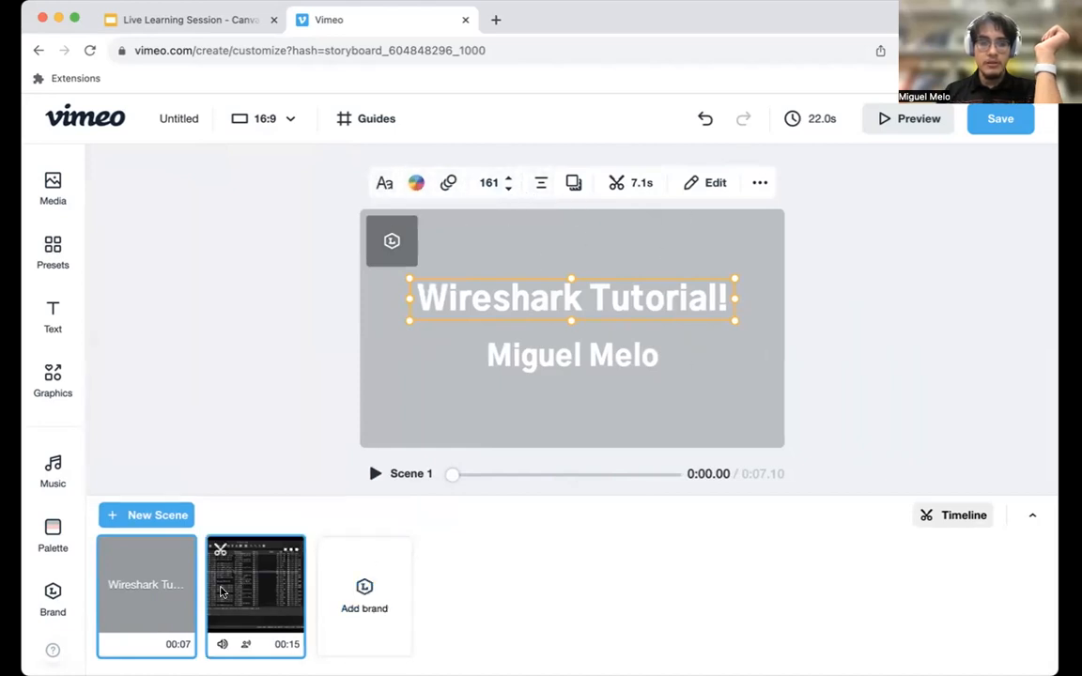
{"action": "left_click", "coordinate": [240, 578]}
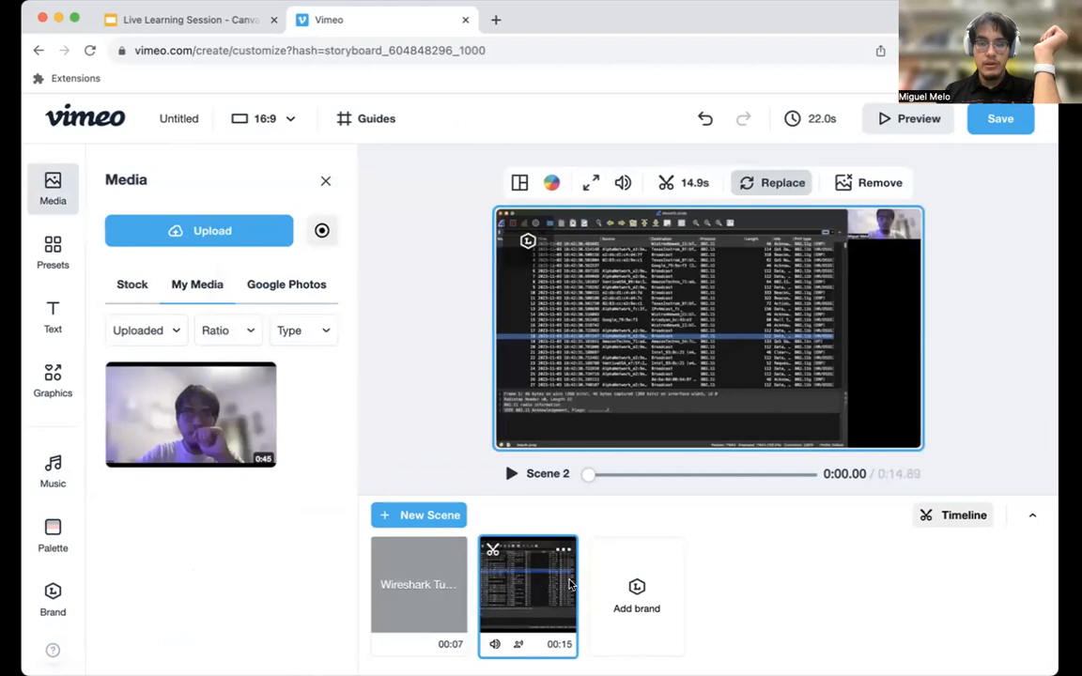
{"action": "left_click", "coordinate": [443, 585]}
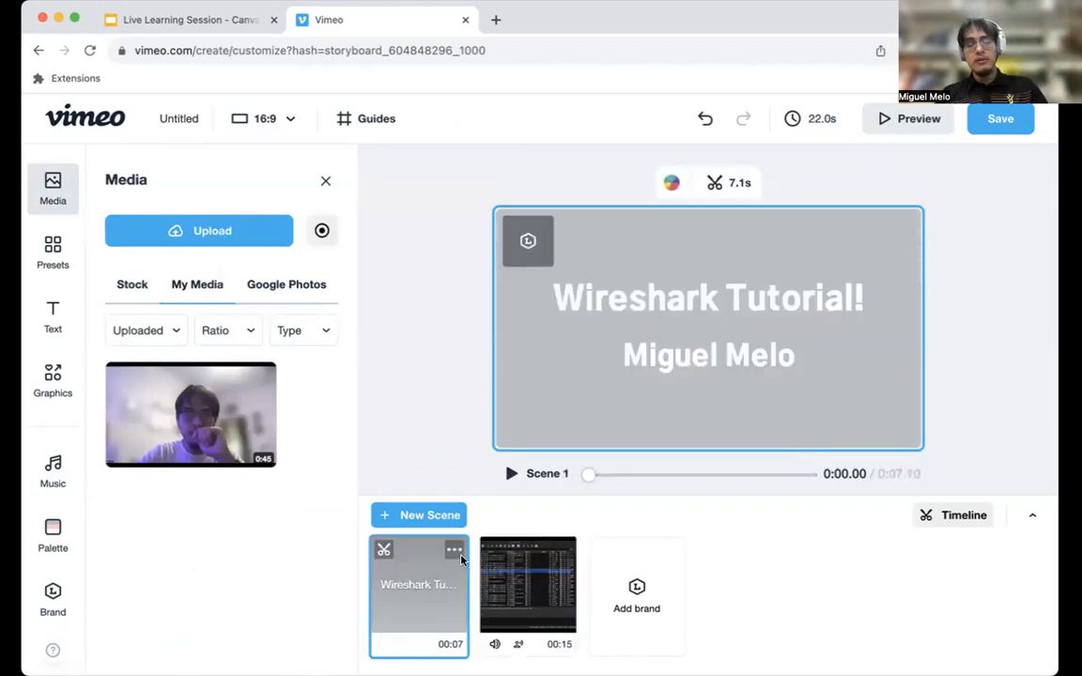
{"action": "left_click", "coordinate": [567, 599]}
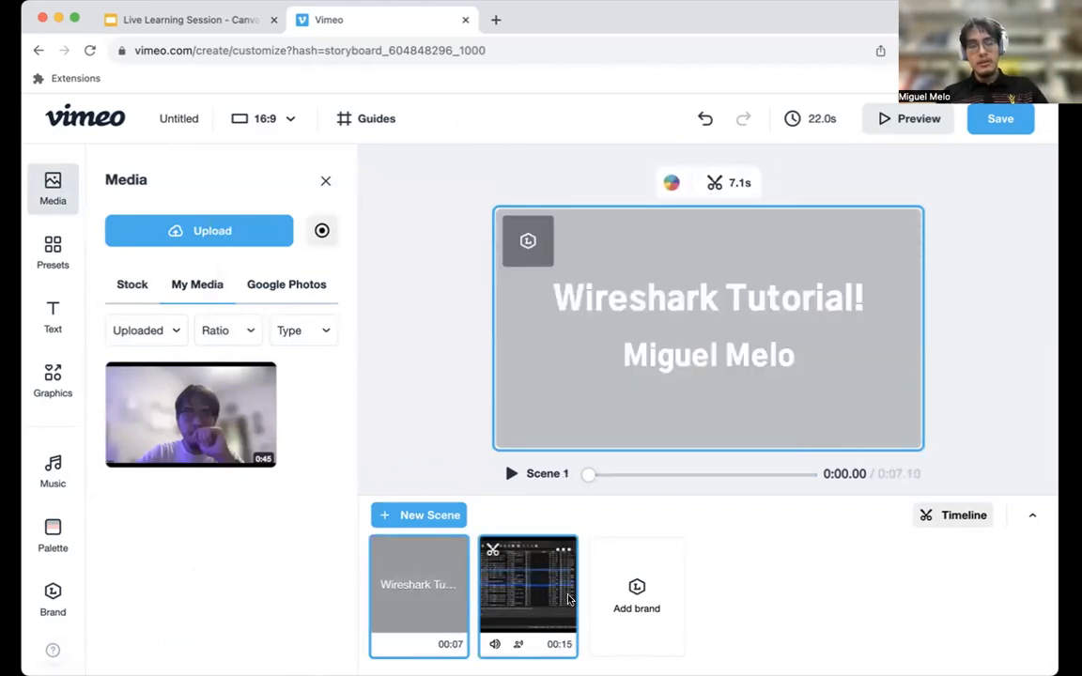
{"action": "mouse_move", "coordinate": [579, 584]}
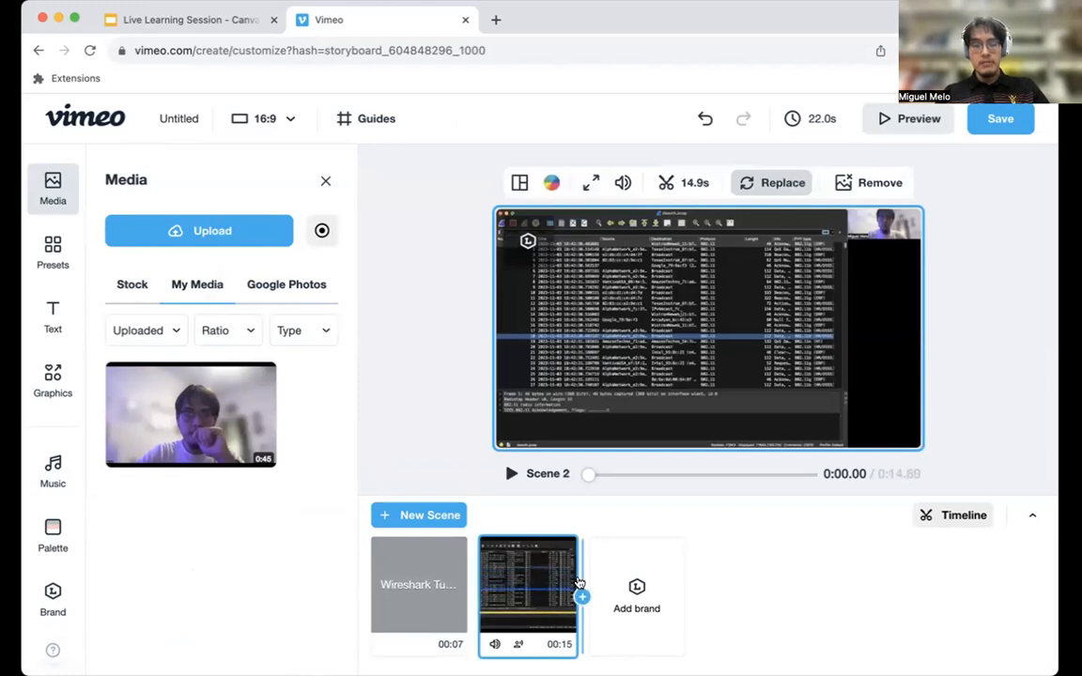
{"action": "left_click", "coordinate": [583, 599]}
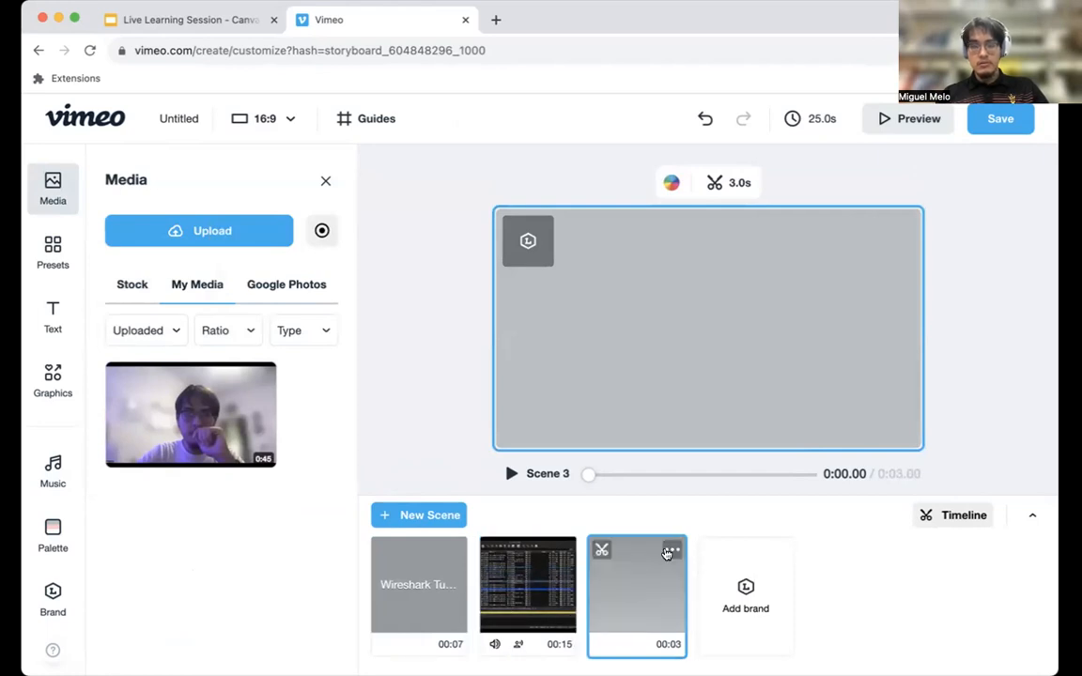
{"action": "left_click", "coordinate": [669, 552]}
{"action": "left_click", "coordinate": [648, 505]}
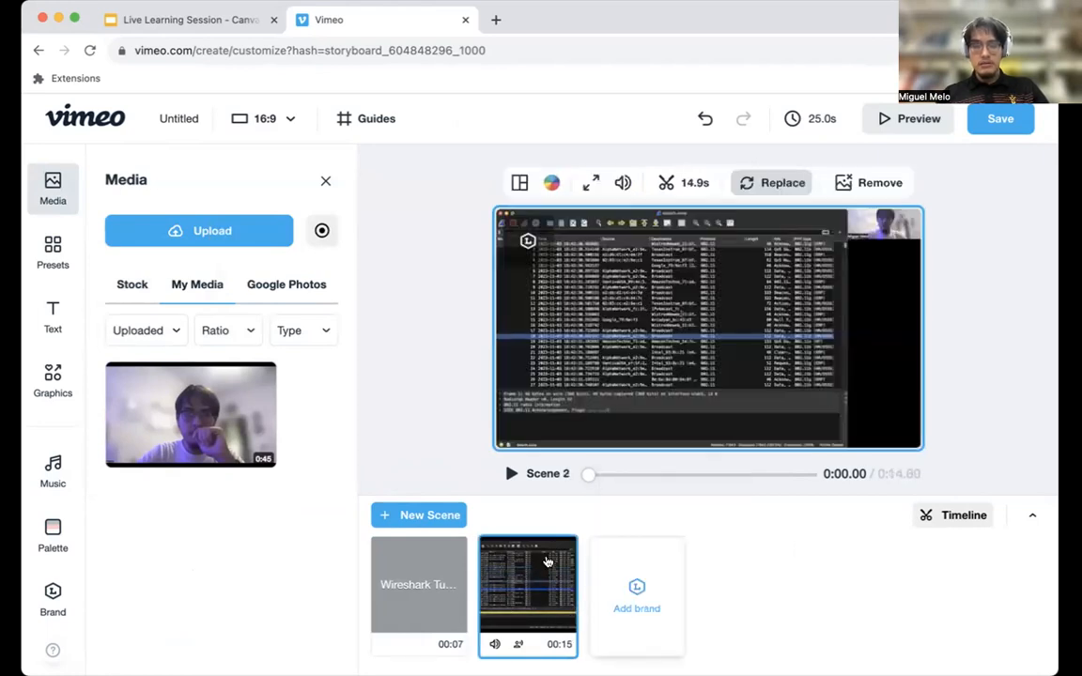
Duplicate the title scene and move the copy behind the Wireshark recording as Scene 3.
{"action": "left_click", "coordinate": [455, 547]}
{"action": "left_click", "coordinate": [438, 436]}
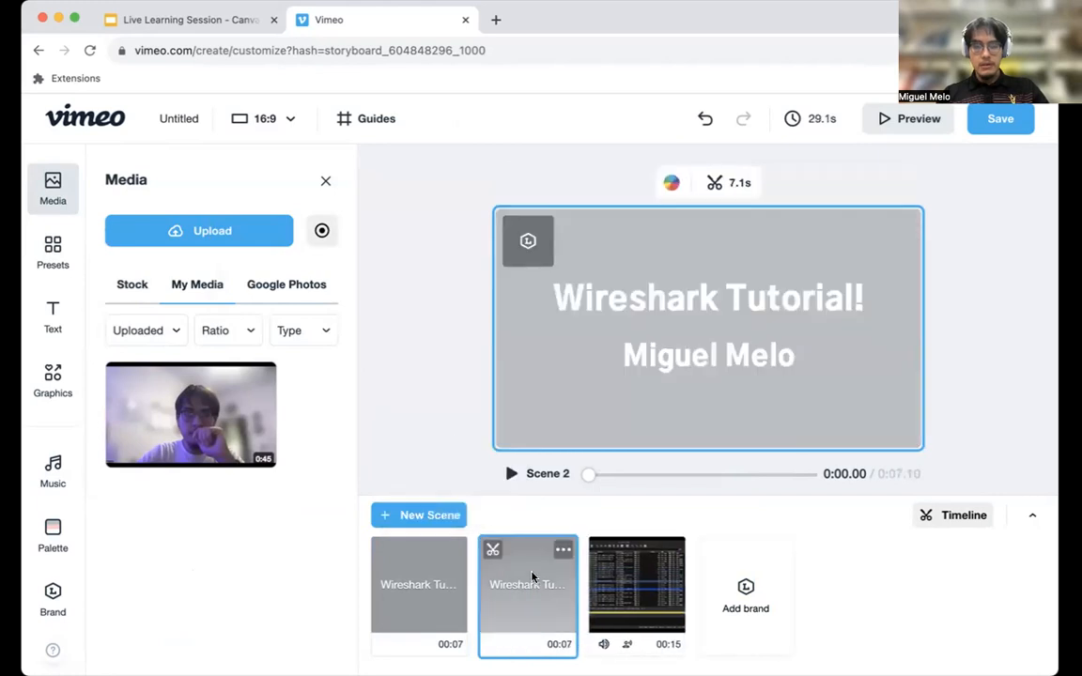
{"action": "left_click_drag", "start_coordinate": [680, 588], "coordinate": [695, 592]}
Replace the title text in Scene 3 with "Thank you for watching!".
{"action": "left_click", "coordinate": [645, 301]}
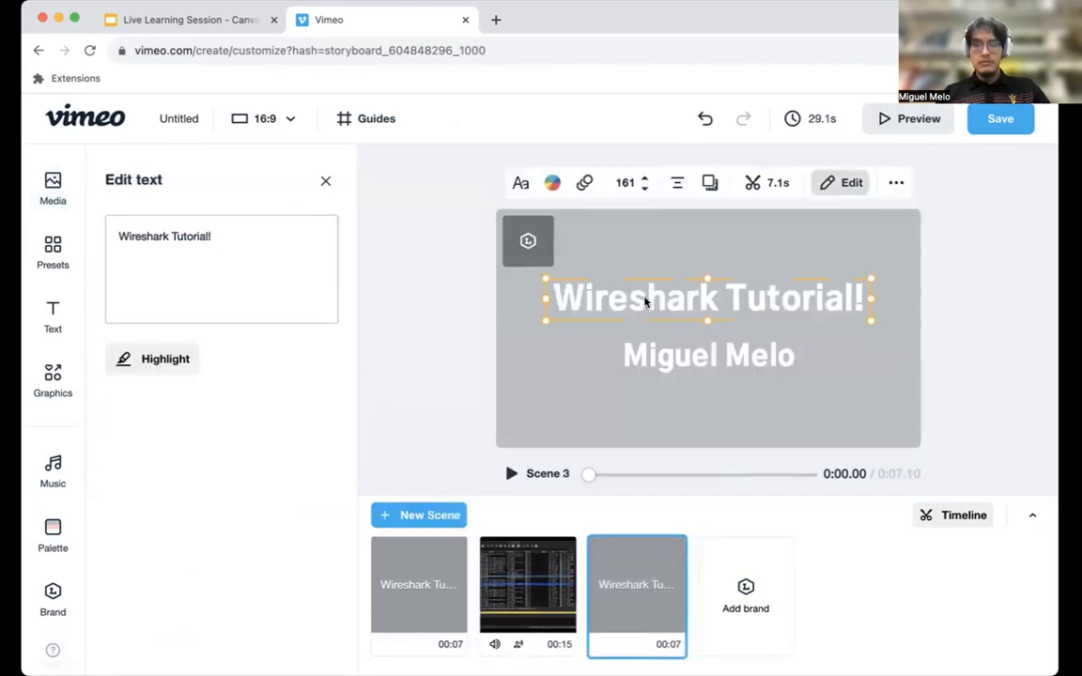
{"action": "left_click", "coordinate": [246, 285]}
{"action": "key", "text": "super+a"}
{"action": "type", "text": "T"}
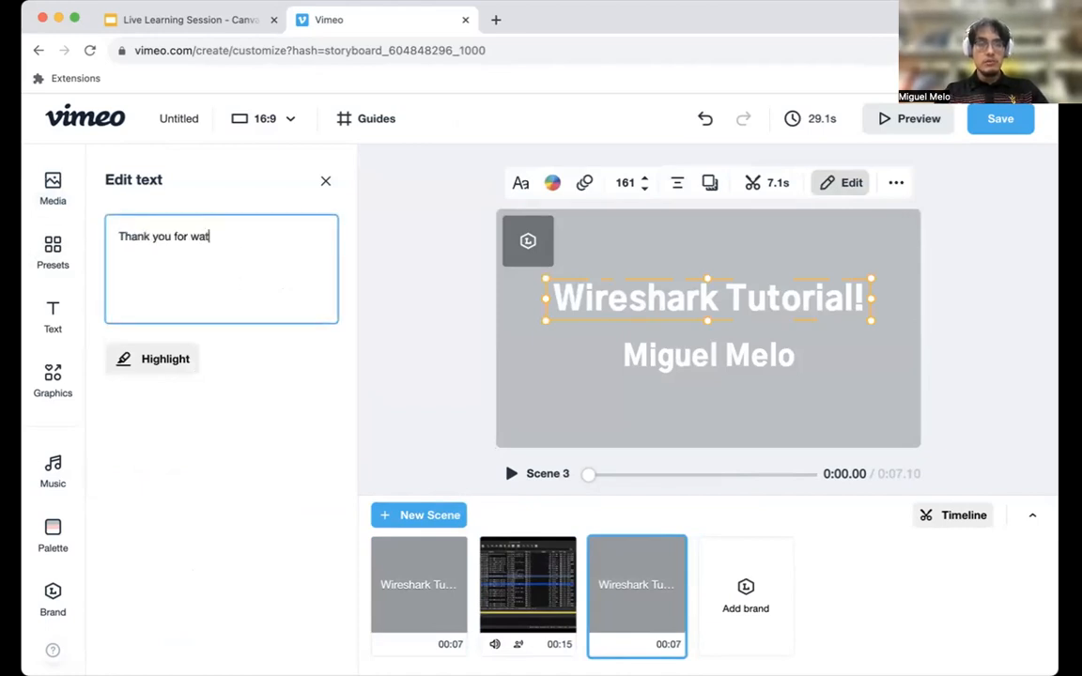
{"action": "type", "text": "hank you for watching"}
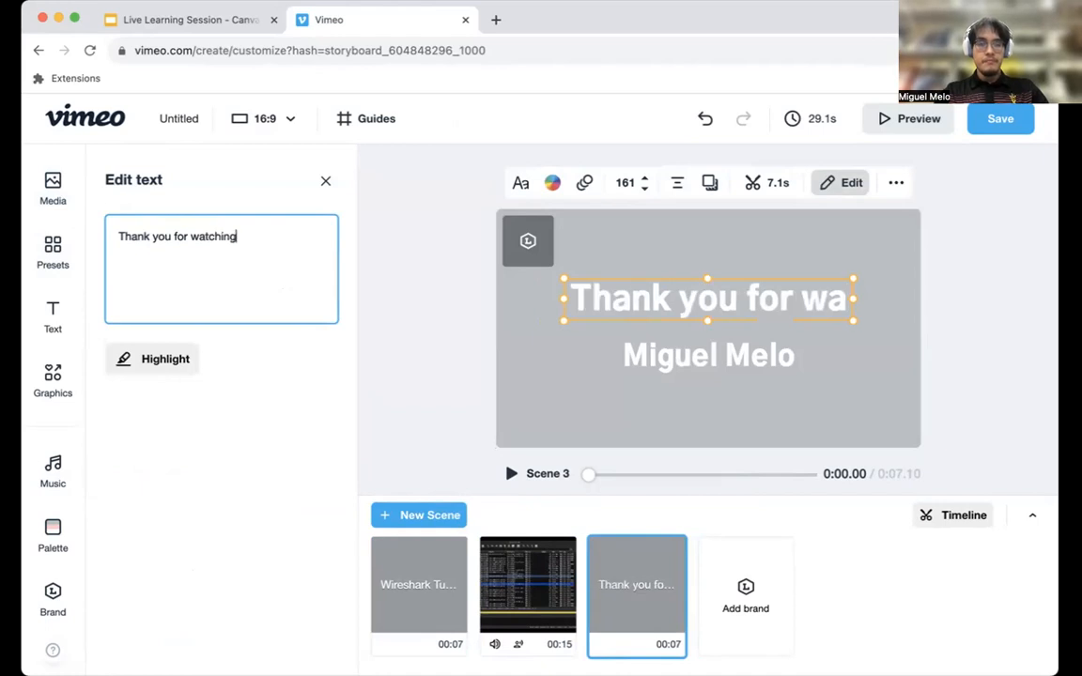
{"action": "type", "text": "!"}
Delete the name headline from Scene 3 and move the "Thank you for watching!" text down to about mid-frame.
{"action": "left_click", "coordinate": [647, 353]}
{"action": "key", "text": "BackSpace"}
{"action": "left_click", "coordinate": [666, 311]}
{"action": "left_click_drag", "start_coordinate": [706, 316], "coordinate": [706, 340]}
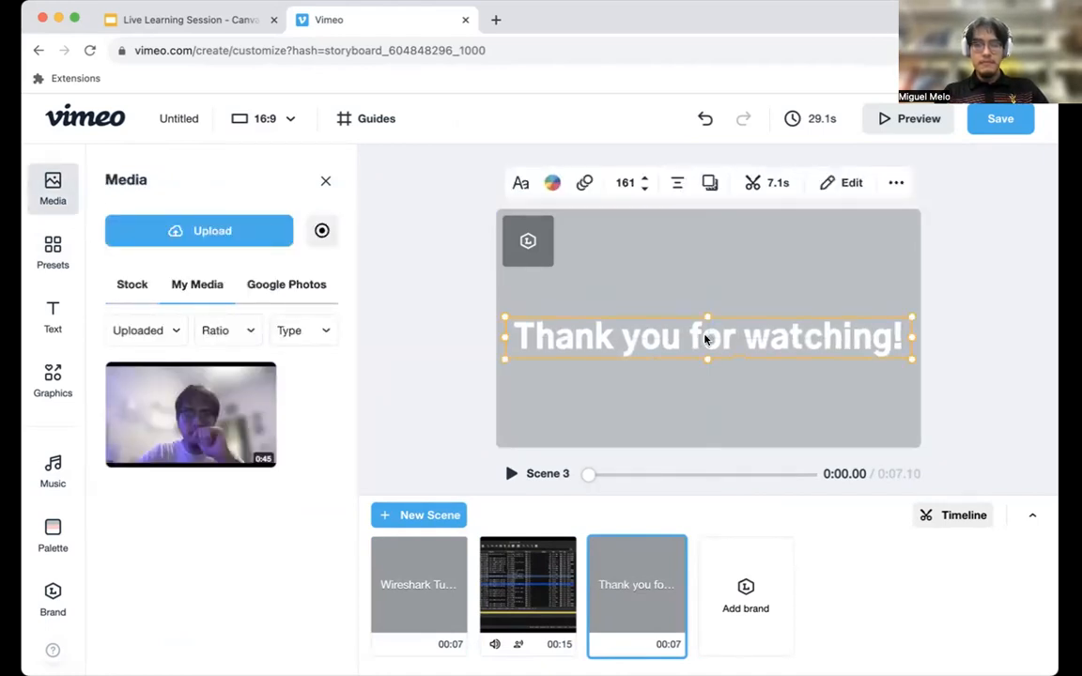
Check the text animation set for "Thank you for watching!" and play back Scene 3.
{"action": "left_click", "coordinate": [584, 182]}
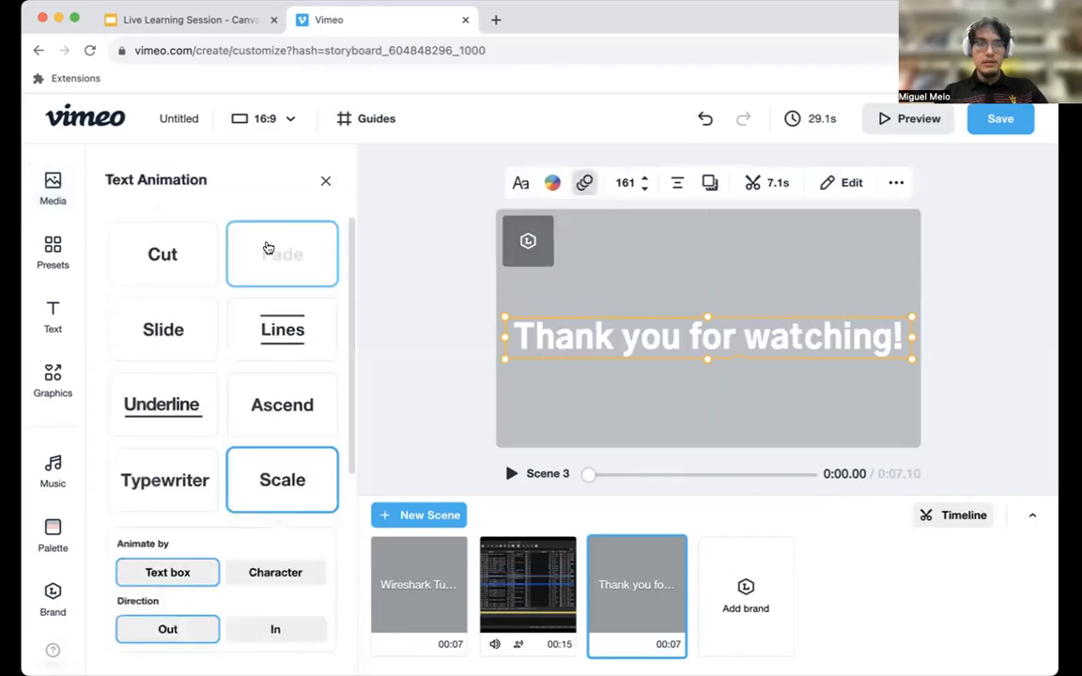
{"action": "left_click", "coordinate": [509, 471]}
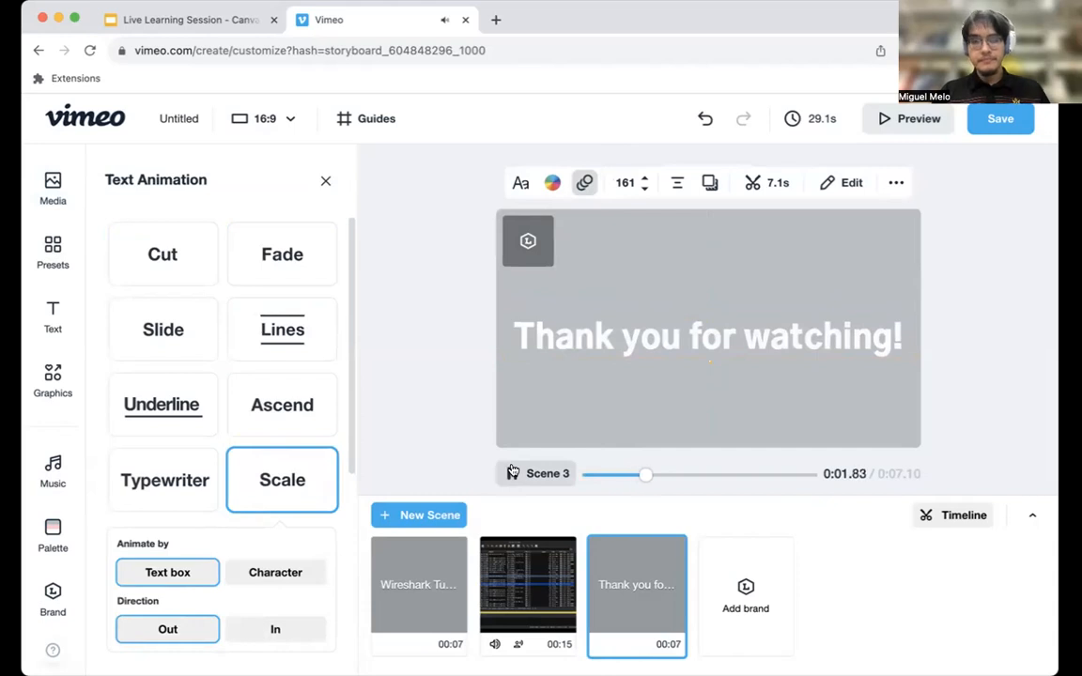
{"action": "left_click", "coordinate": [513, 471]}
{"action": "left_click", "coordinate": [363, 244]}
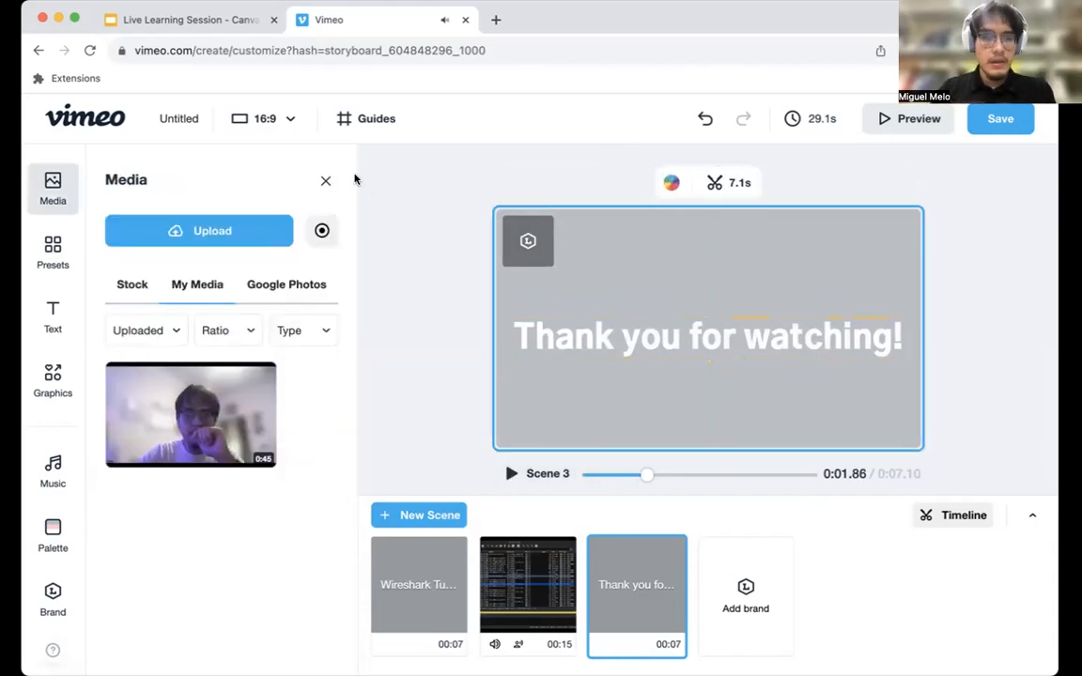
Close the media library, inspect Scene 3 in the timeline at about 4.8 seconds and view the expanded storyboard.
{"action": "left_click", "coordinate": [326, 178]}
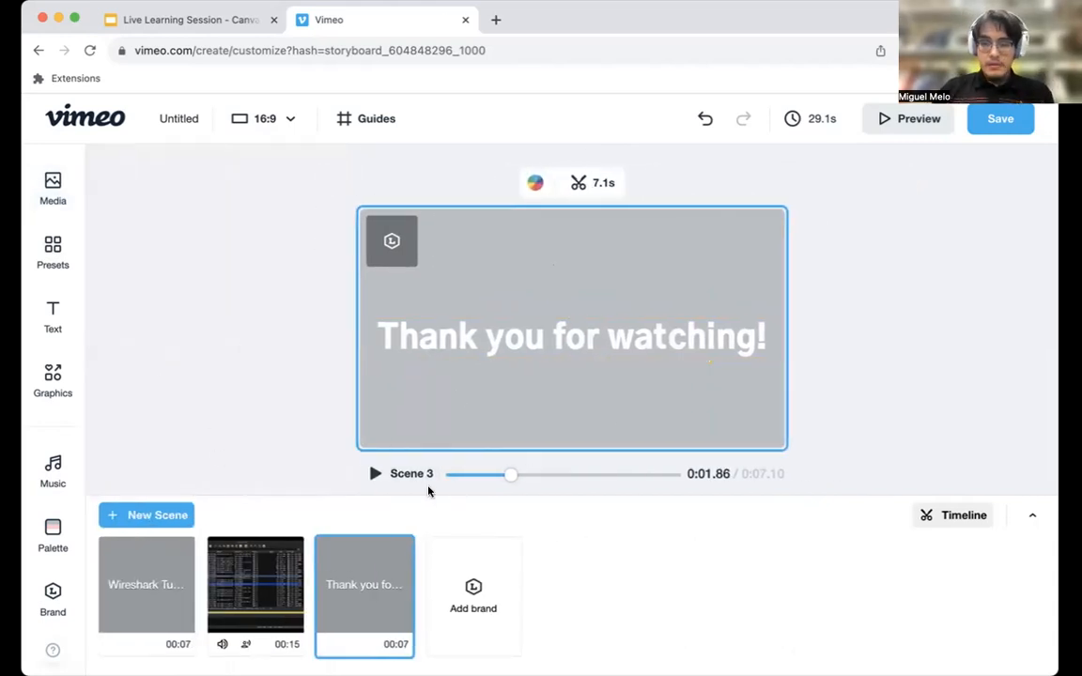
{"action": "left_click", "coordinate": [954, 517]}
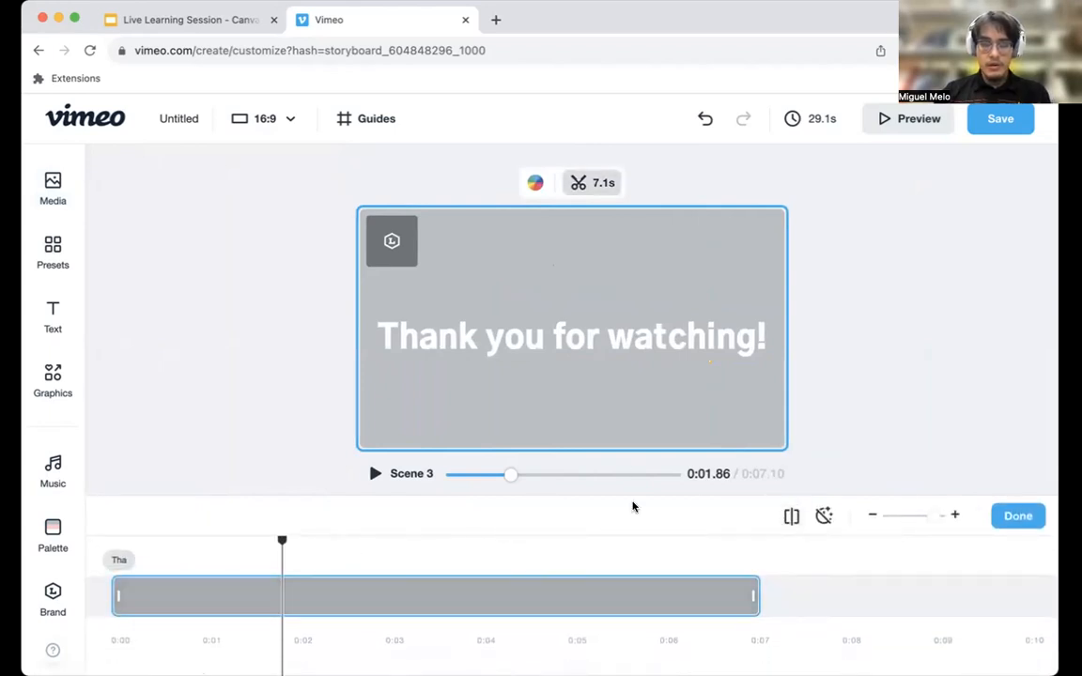
{"action": "left_click", "coordinate": [550, 553]}
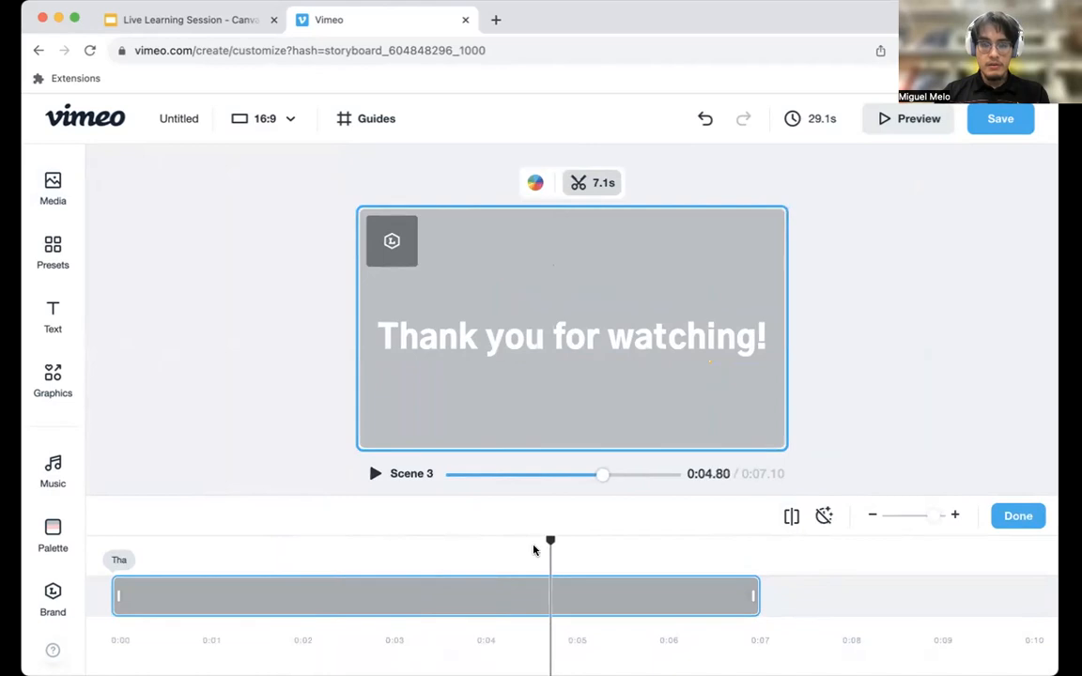
{"action": "left_click", "coordinate": [1004, 515]}
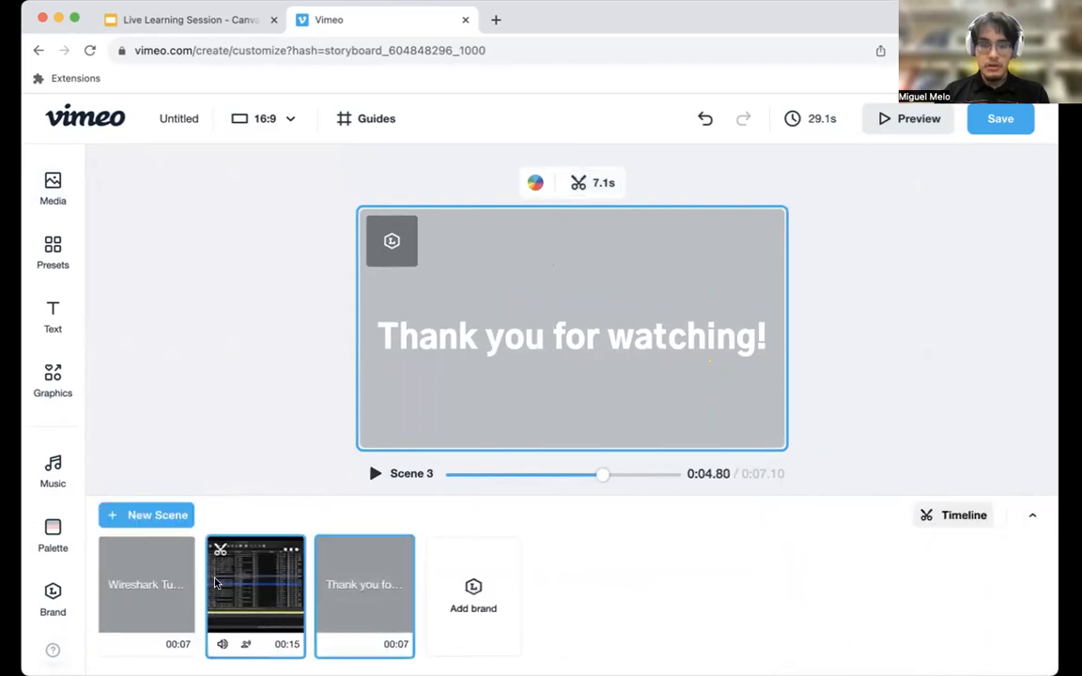
{"action": "left_click", "coordinate": [1033, 514]}
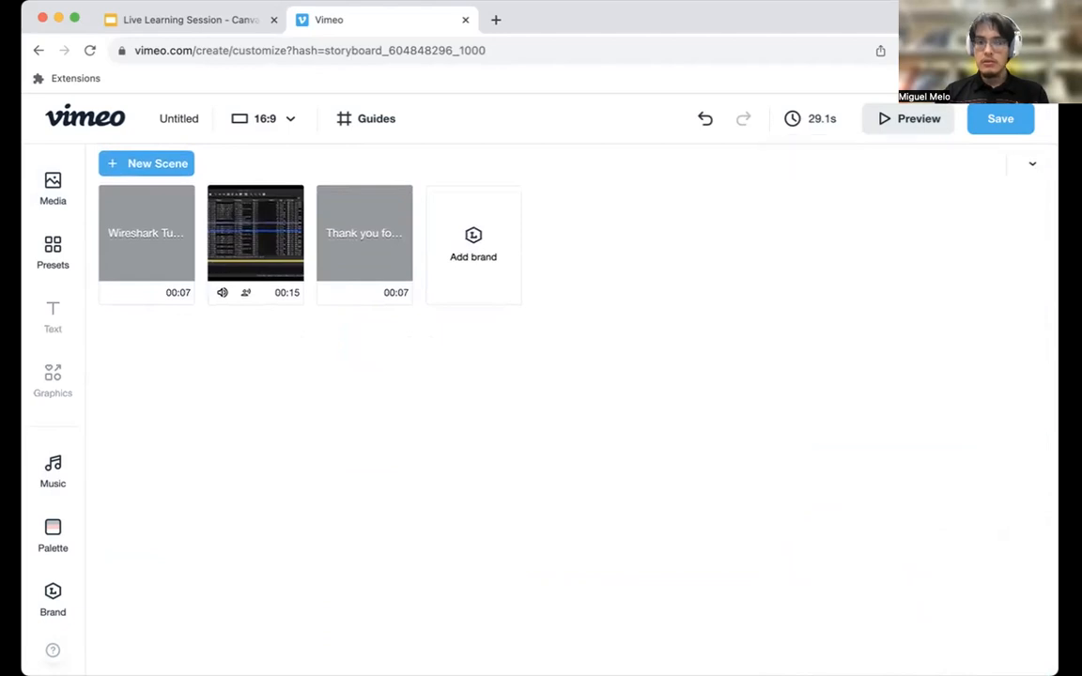
{"action": "left_click", "coordinate": [1029, 166]}
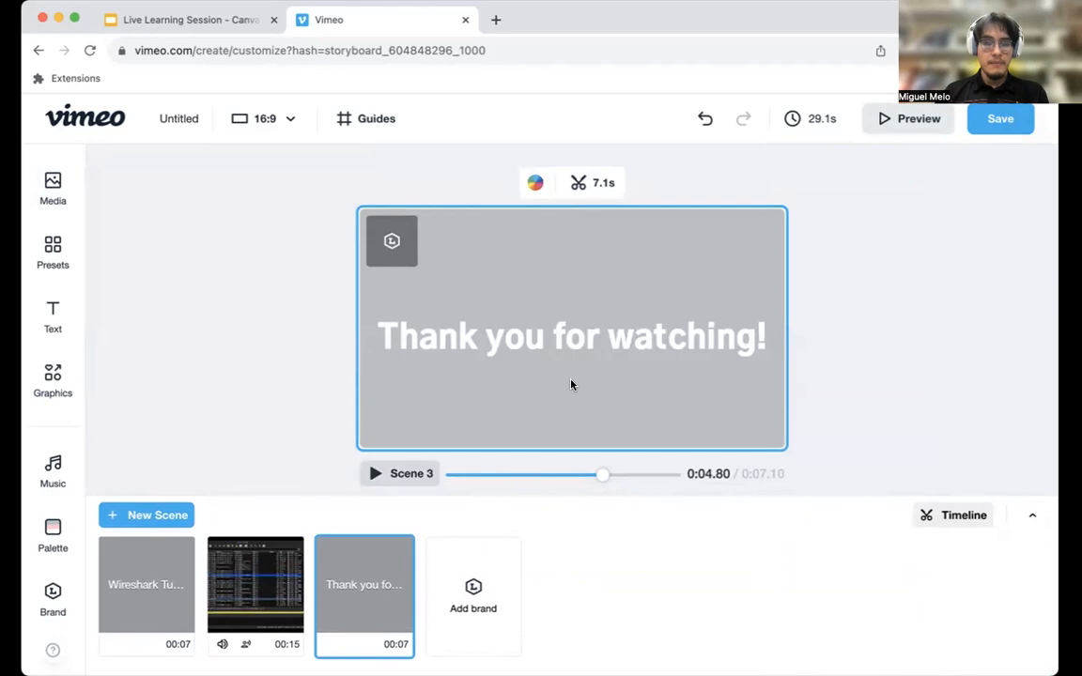
Preview the whole video up to the Wireshark recording and set the project's music to None.
{"action": "left_click", "coordinate": [866, 118]}
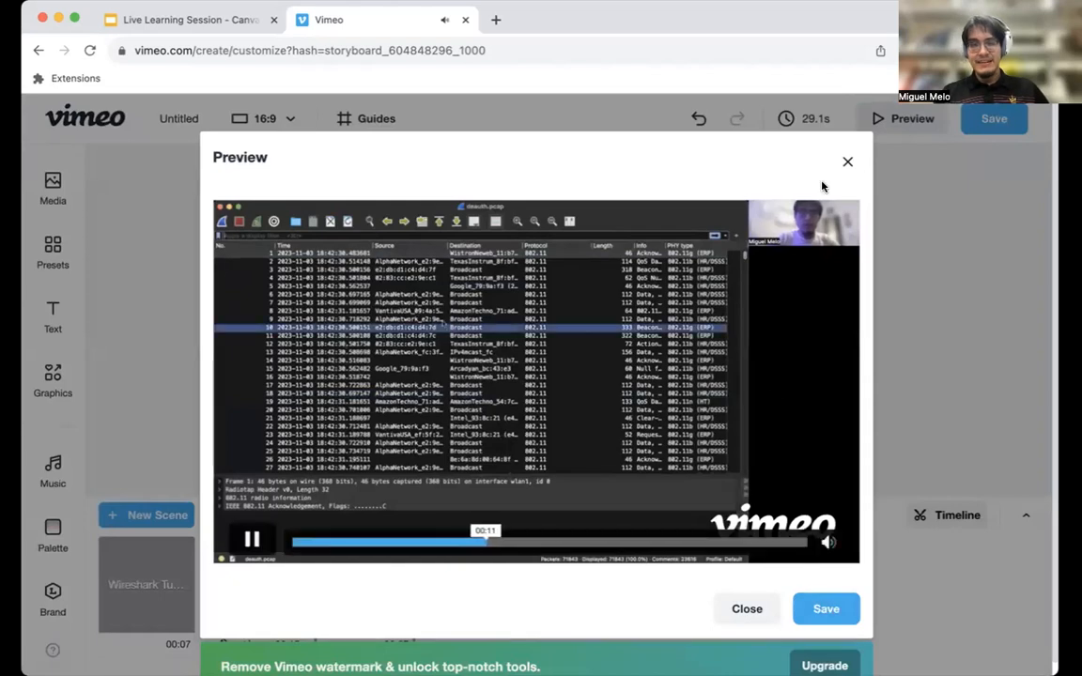
{"action": "left_click", "coordinate": [847, 165]}
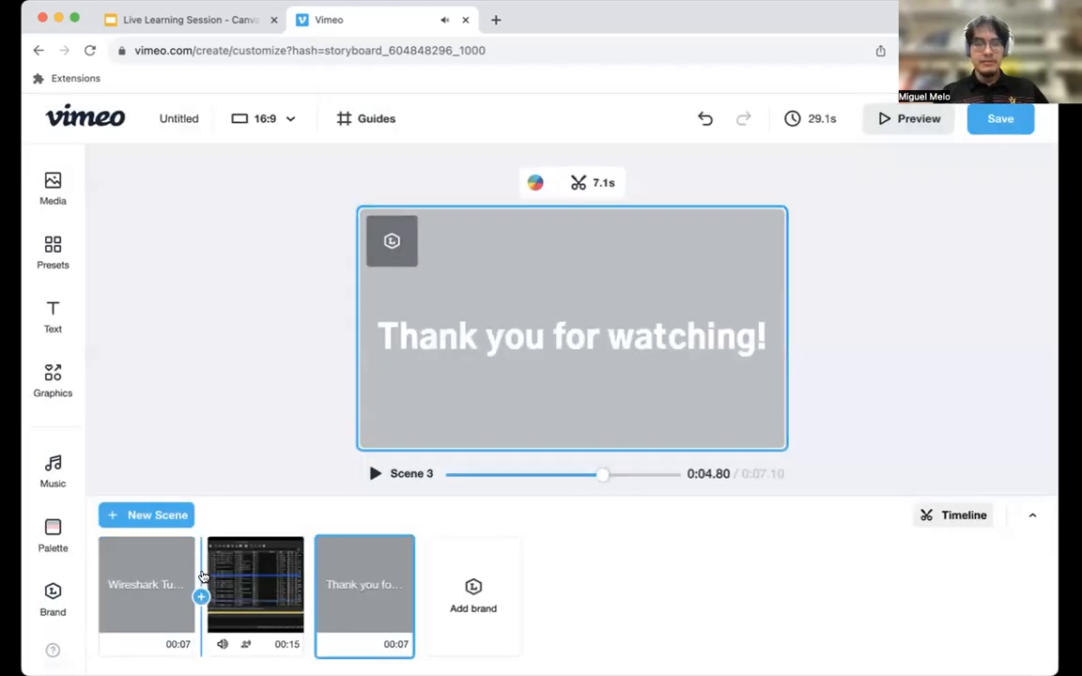
{"action": "left_click", "coordinate": [295, 574]}
{"action": "left_click", "coordinate": [52, 470]}
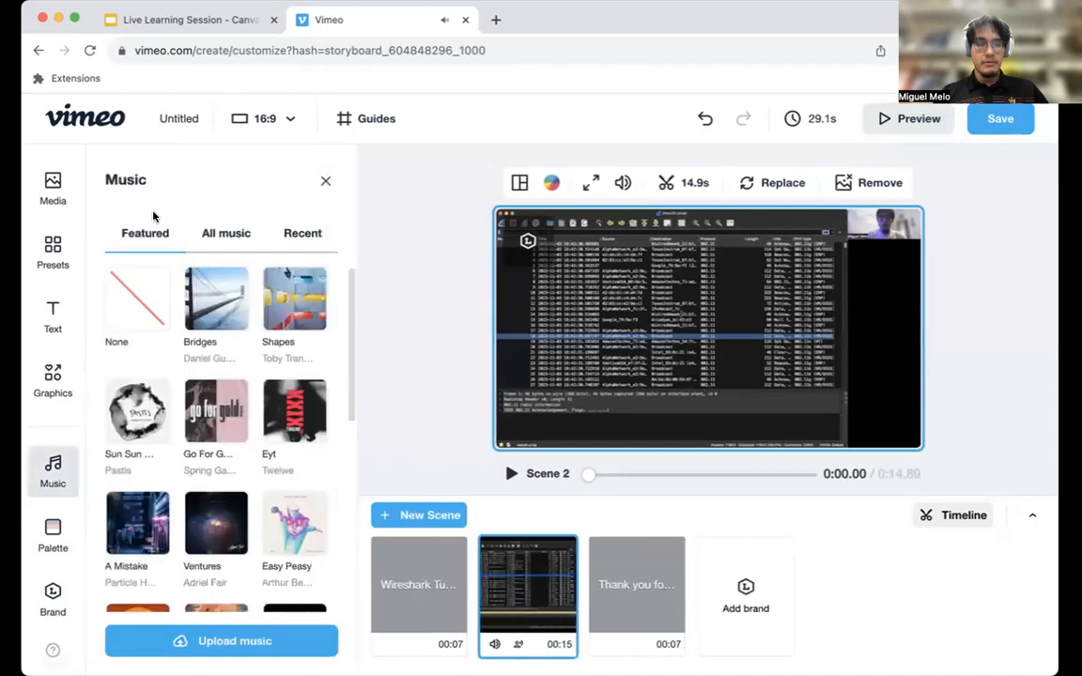
{"action": "left_click", "coordinate": [131, 307]}
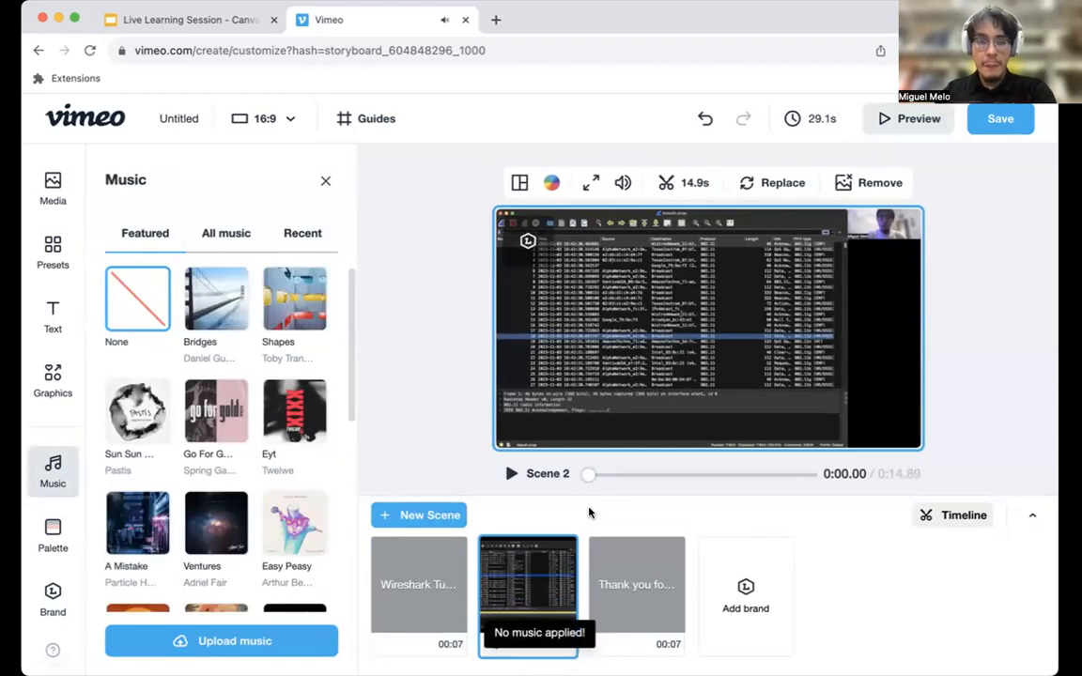
Check the media volume of the Wireshark recording in Scene 2 and look through the title and closing scenes.
{"action": "left_click", "coordinate": [623, 182]}
{"action": "mouse_move", "coordinate": [660, 254]}
{"action": "left_mouse_down"}
{"action": "mouse_move", "coordinate": [624, 255]}
{"action": "mouse_move", "coordinate": [664, 250]}
{"action": "left_mouse_up"}
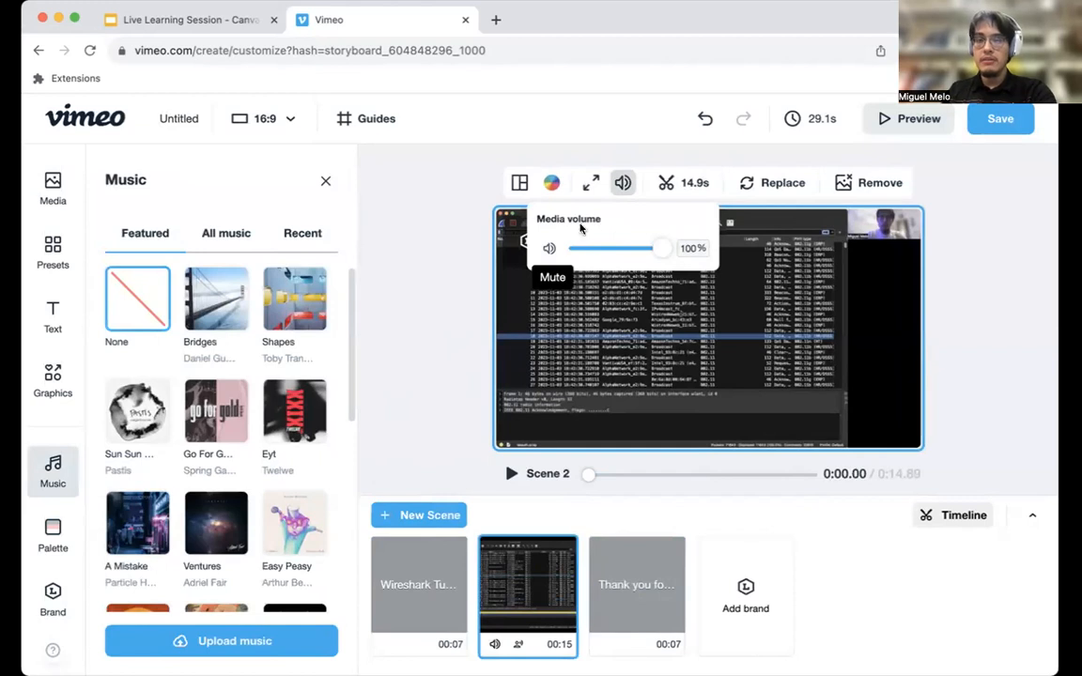
{"action": "left_click", "coordinate": [426, 373]}
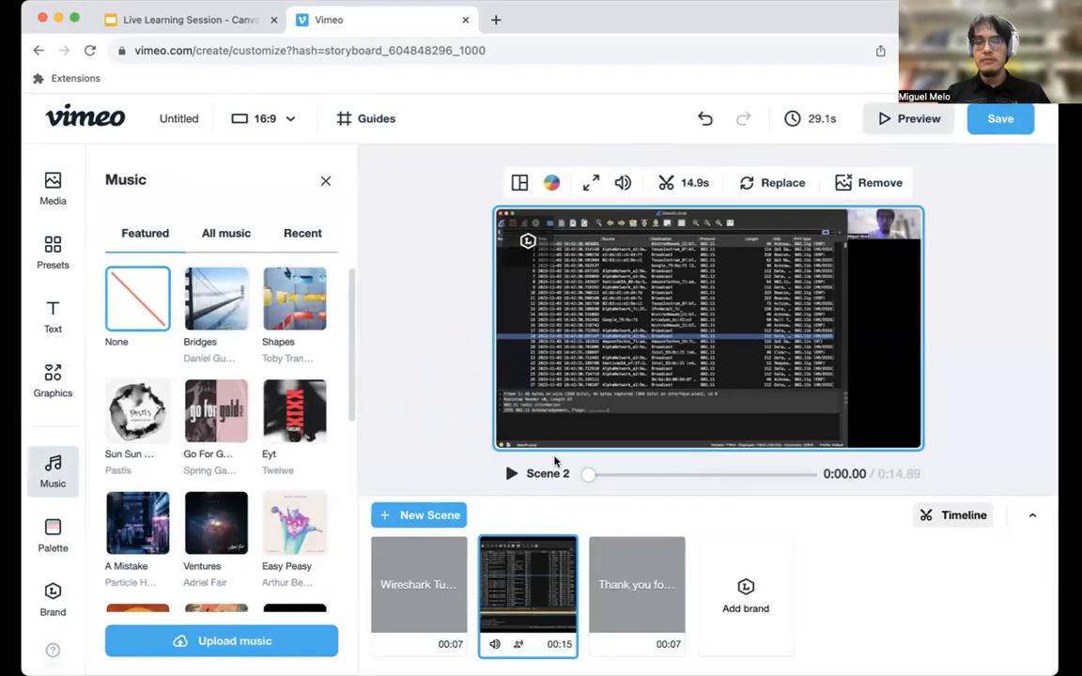
{"action": "left_click", "coordinate": [428, 598]}
{"action": "left_click", "coordinate": [625, 599]}
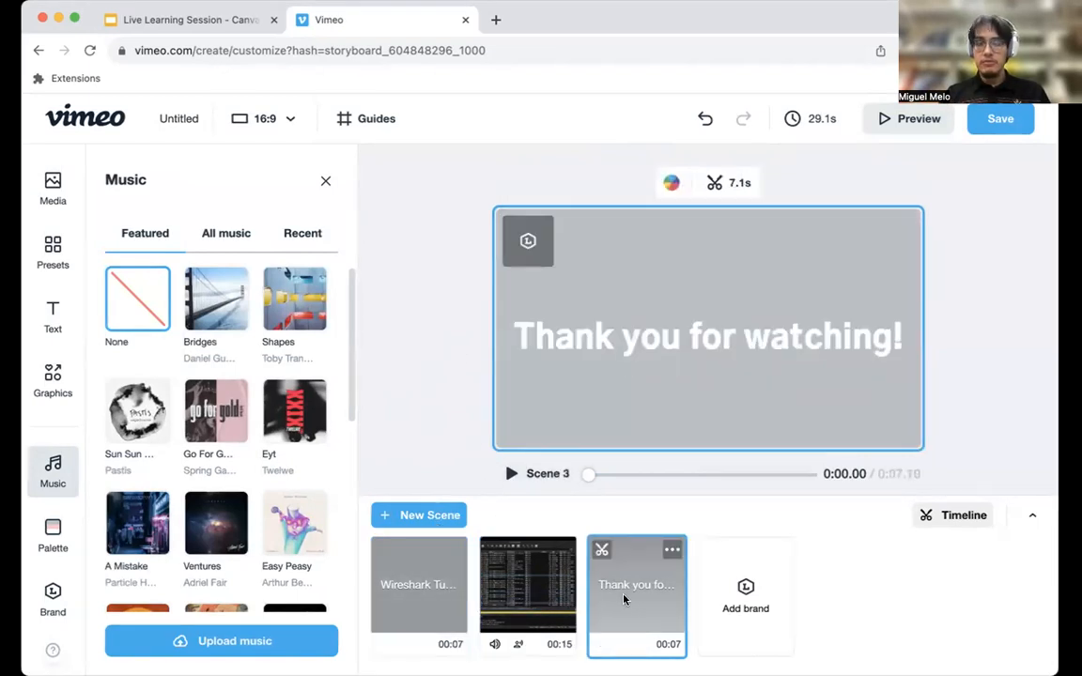
{"action": "left_click", "coordinate": [534, 609]}
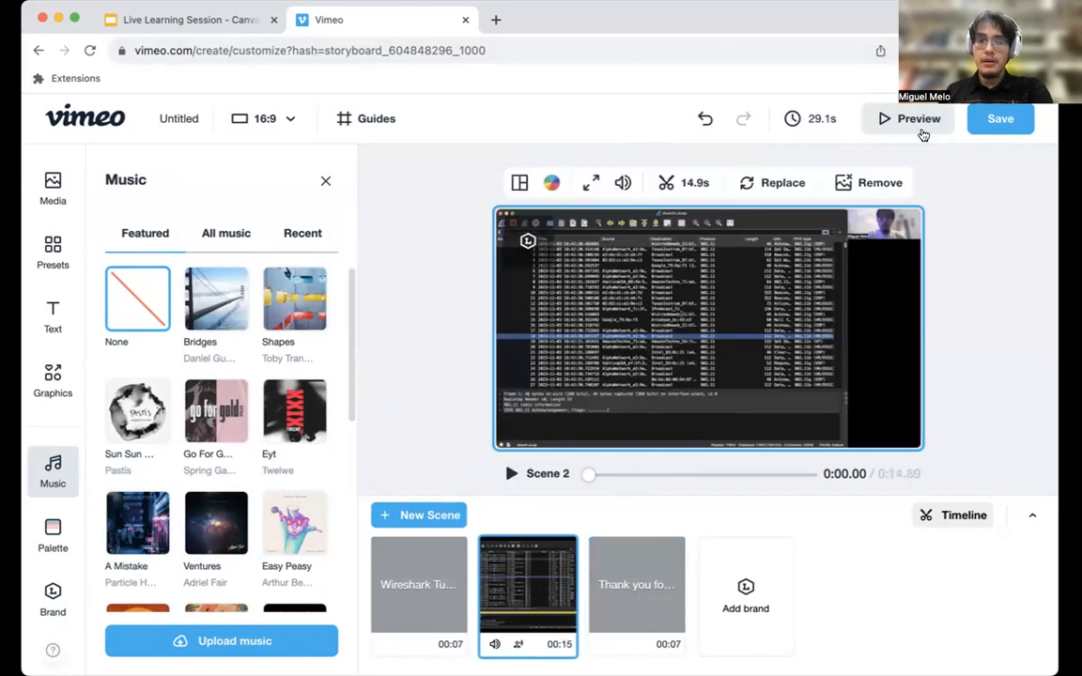
Preview the full video without music, skip to about 18 seconds, save the video and close the preview.
{"action": "left_click", "coordinate": [916, 124]}
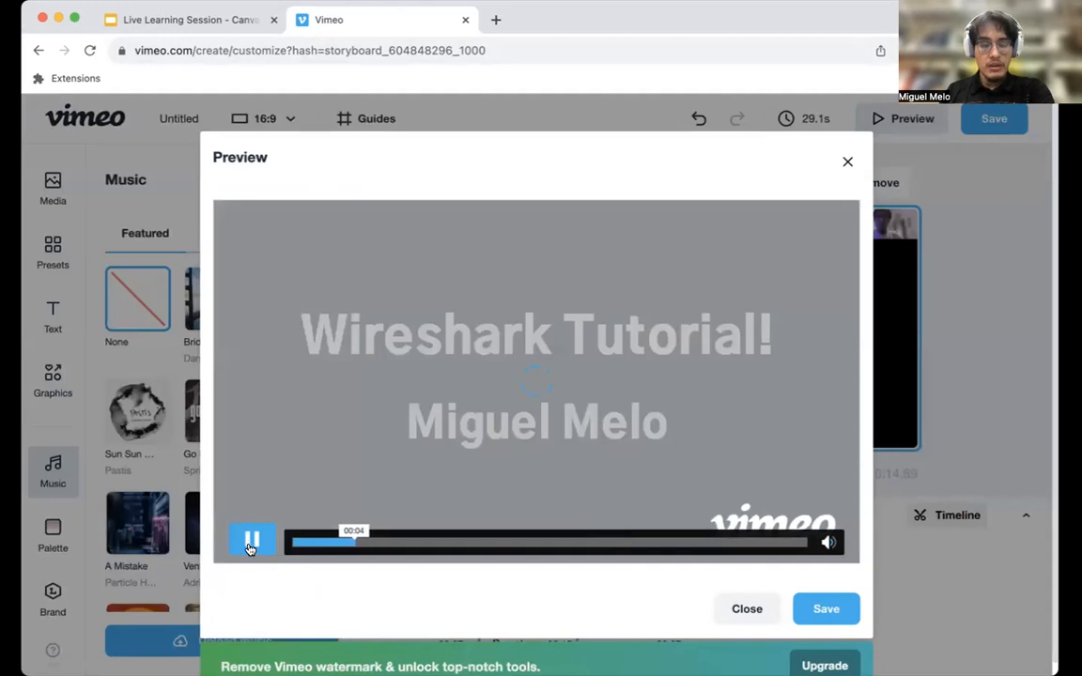
{"action": "left_click", "coordinate": [251, 543]}
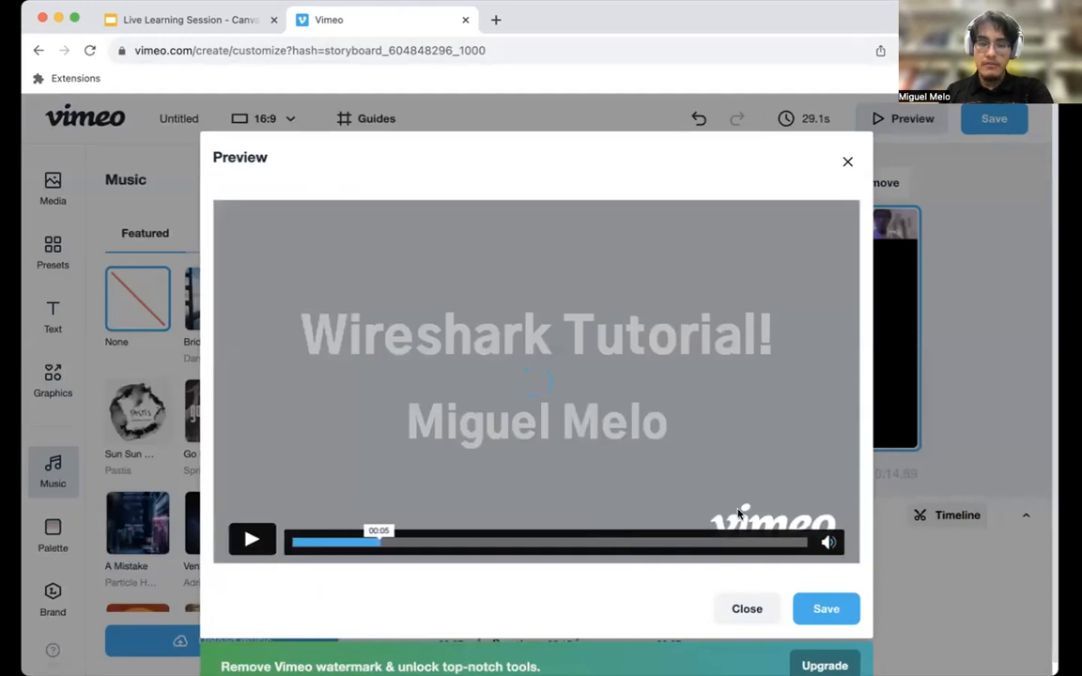
{"action": "left_click", "coordinate": [601, 544]}
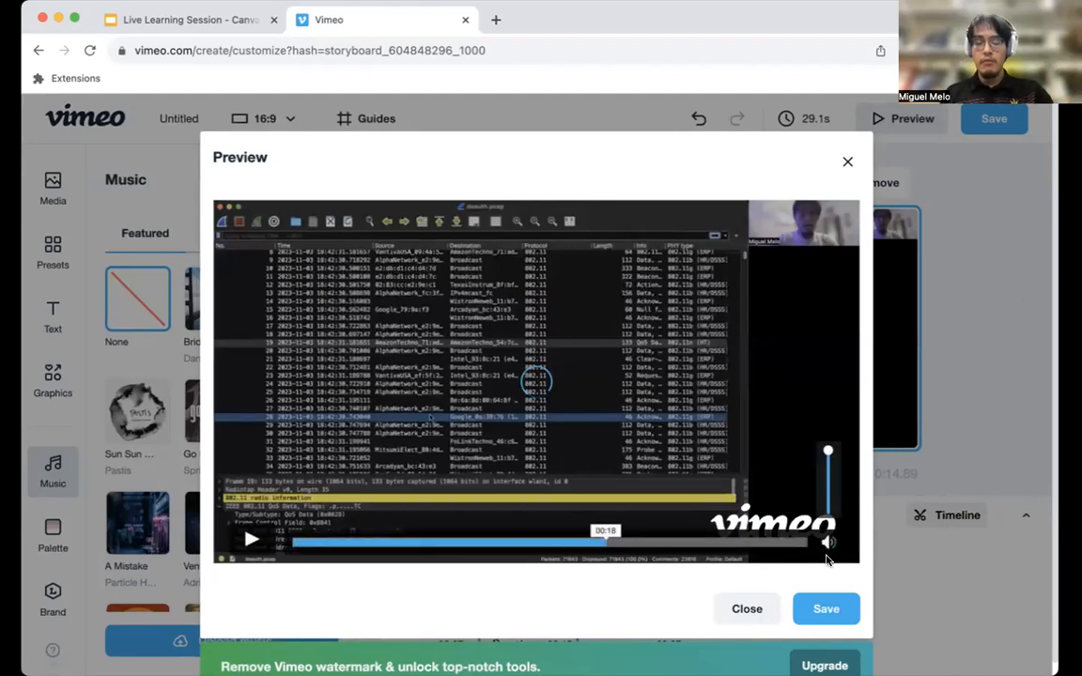
{"action": "left_click", "coordinate": [829, 609]}
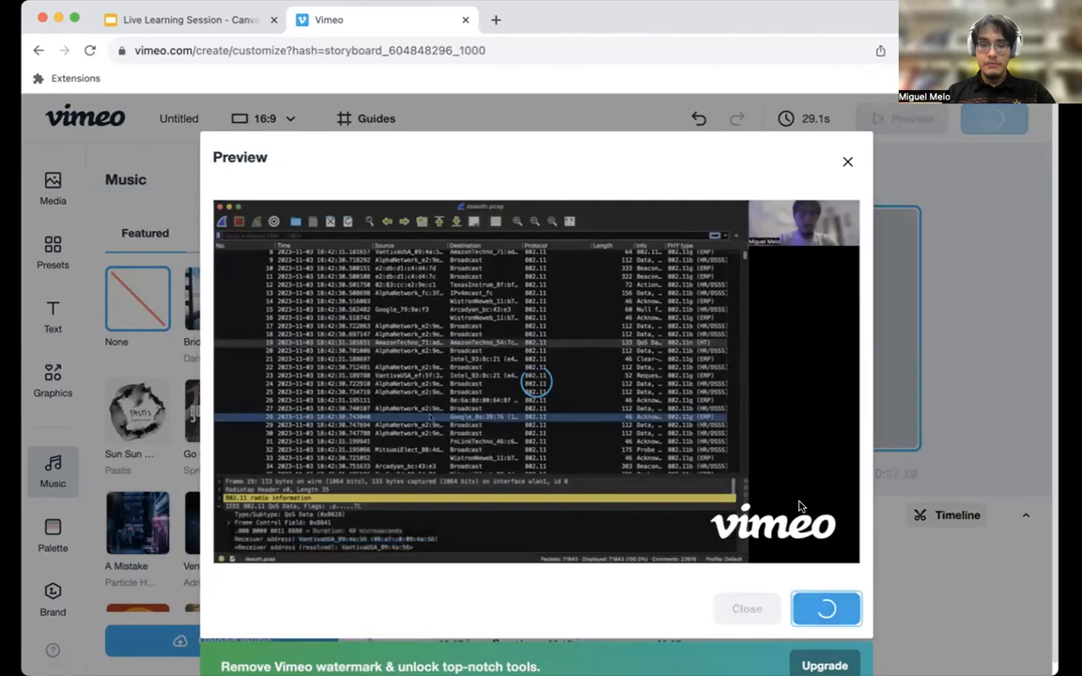
{"action": "left_click", "coordinate": [846, 164]}
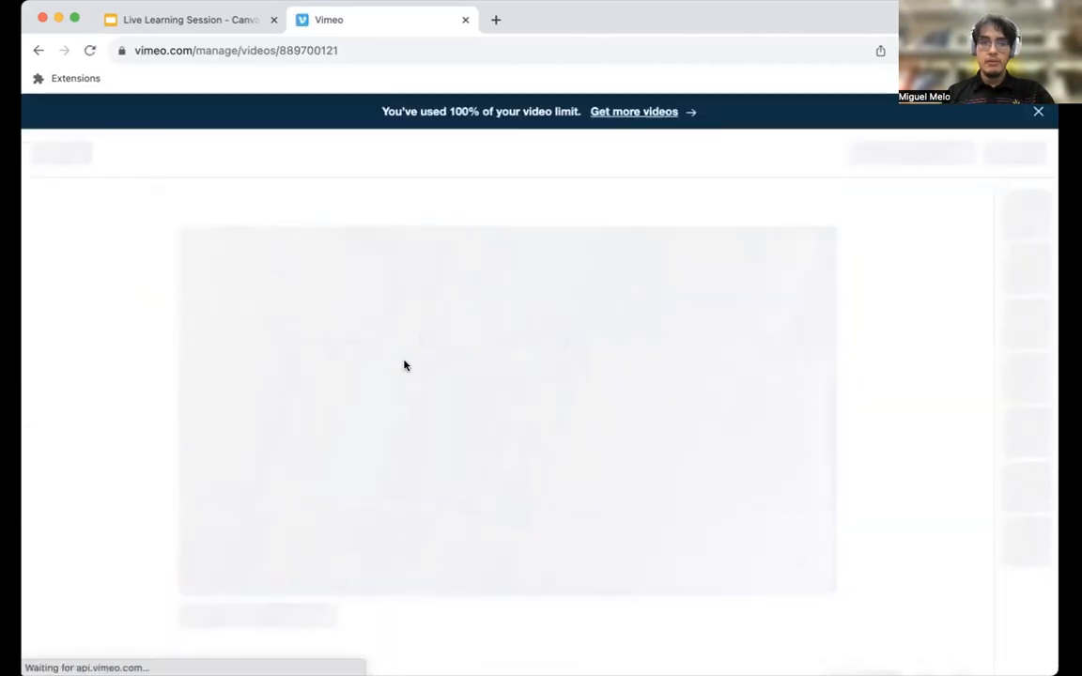
Look over the saved video's page and its header options, and pause the video on the title scene.
{"action": "scroll", "coordinate": [334, 462], "scroll_direction": "down", "scroll_amount": 1}
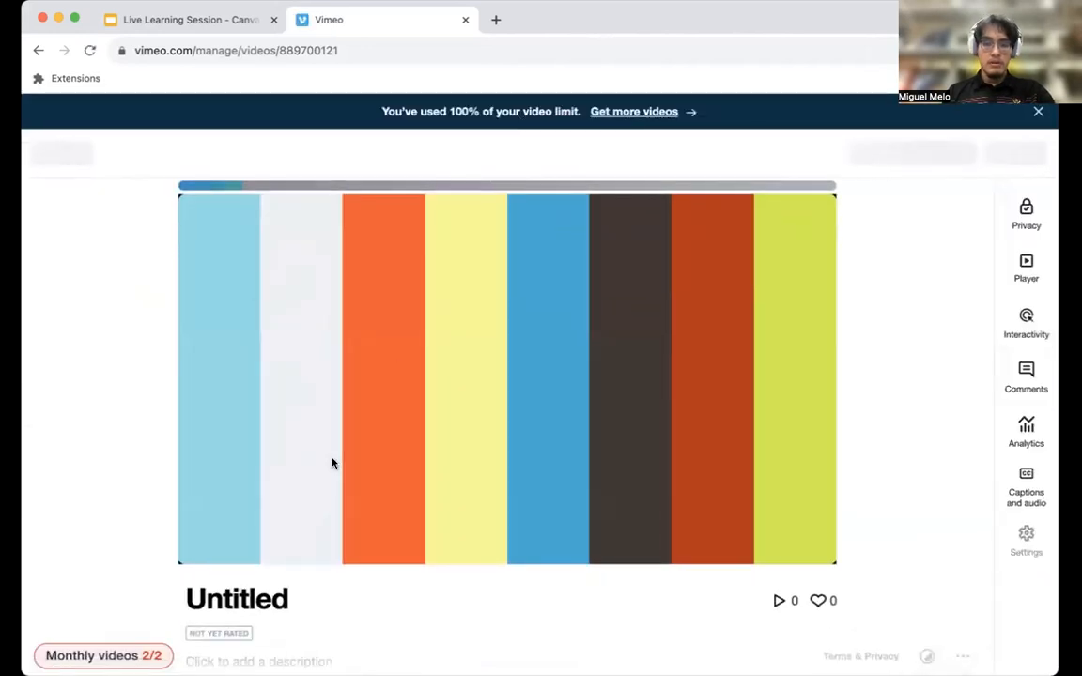
{"action": "scroll", "coordinate": [258, 449], "scroll_direction": "up", "scroll_amount": 1}
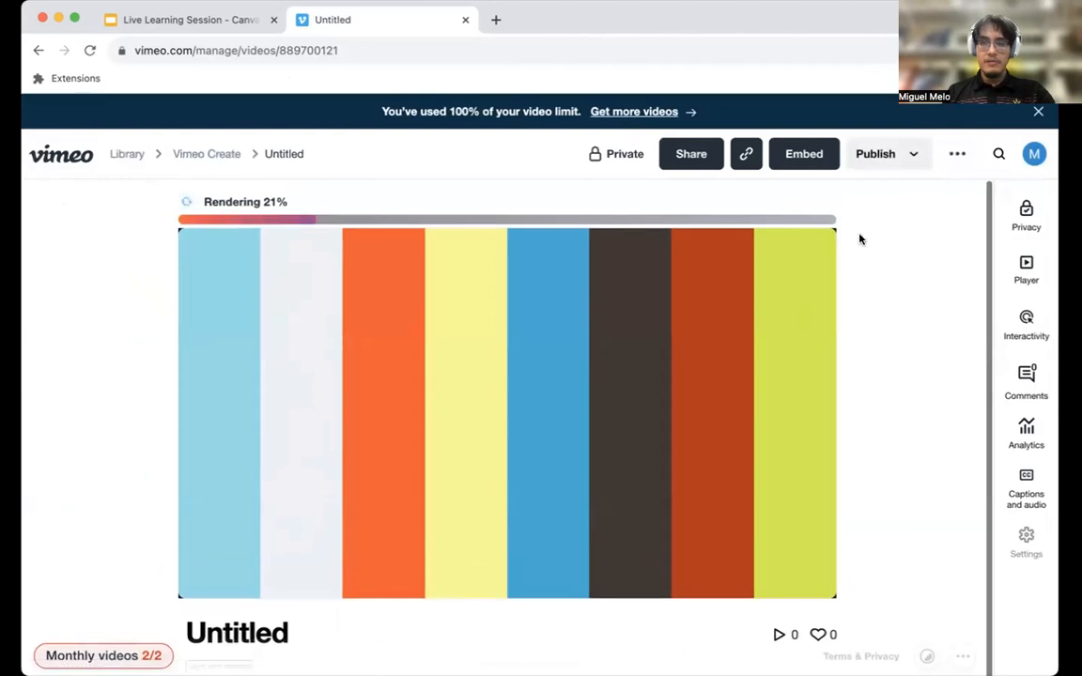
{"action": "left_click", "coordinate": [958, 160]}
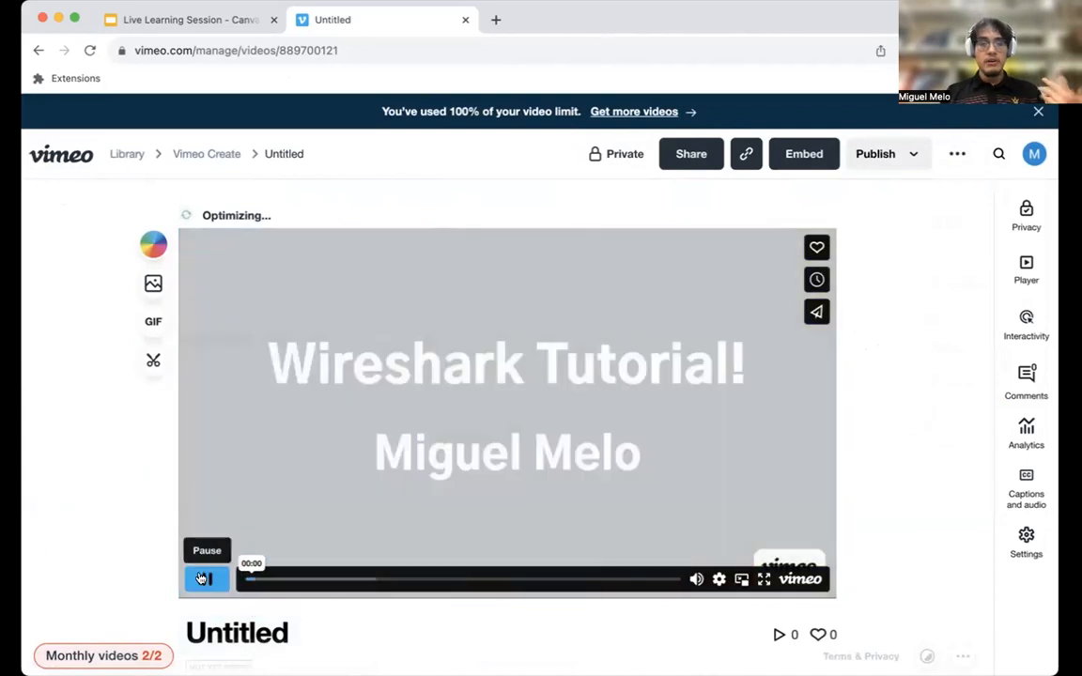
{"action": "left_click", "coordinate": [202, 578]}
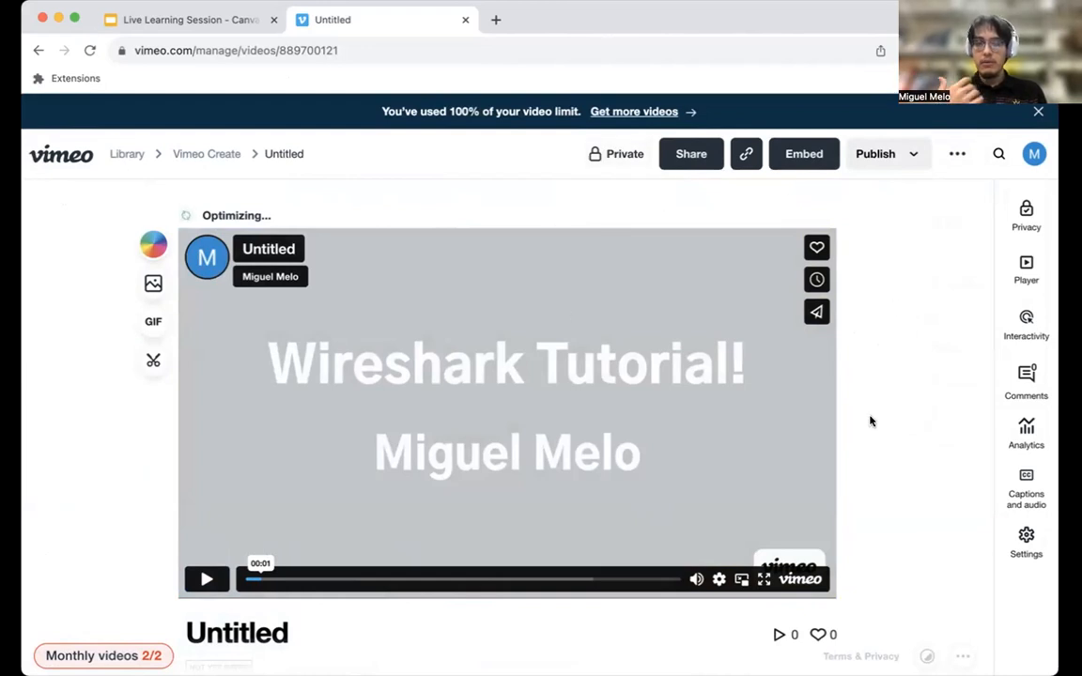
Check the video's publishing options, return to the video editor and dismiss the account upgrade dialog.
{"action": "left_click", "coordinate": [893, 156]}
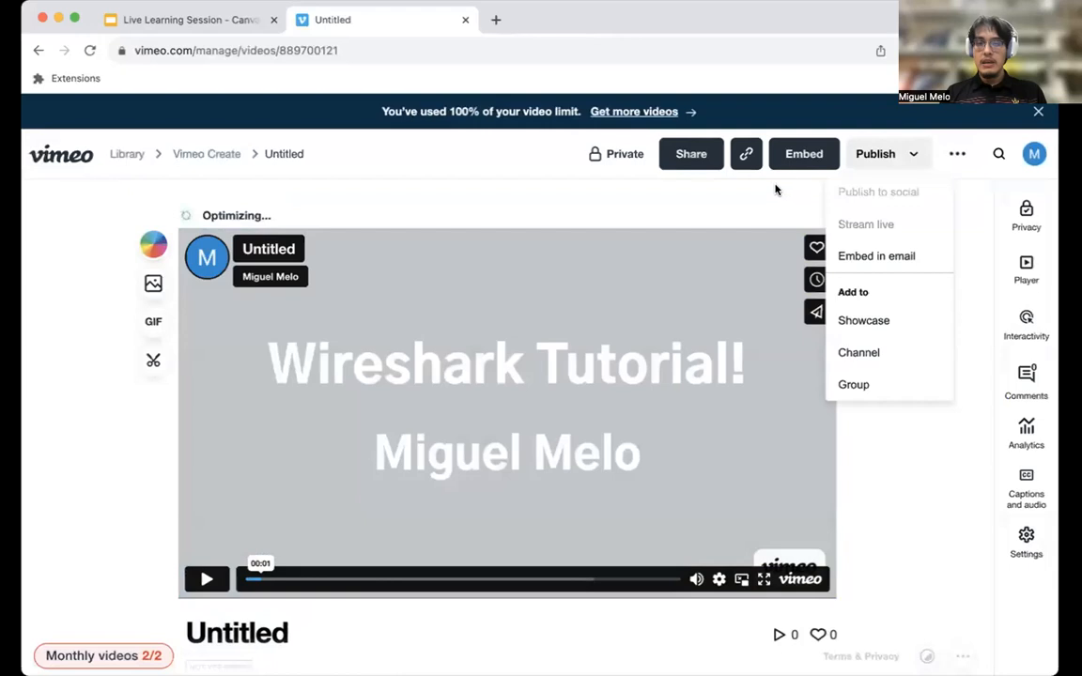
{"action": "left_click", "coordinate": [747, 203]}
{"action": "left_click", "coordinate": [38, 51]}
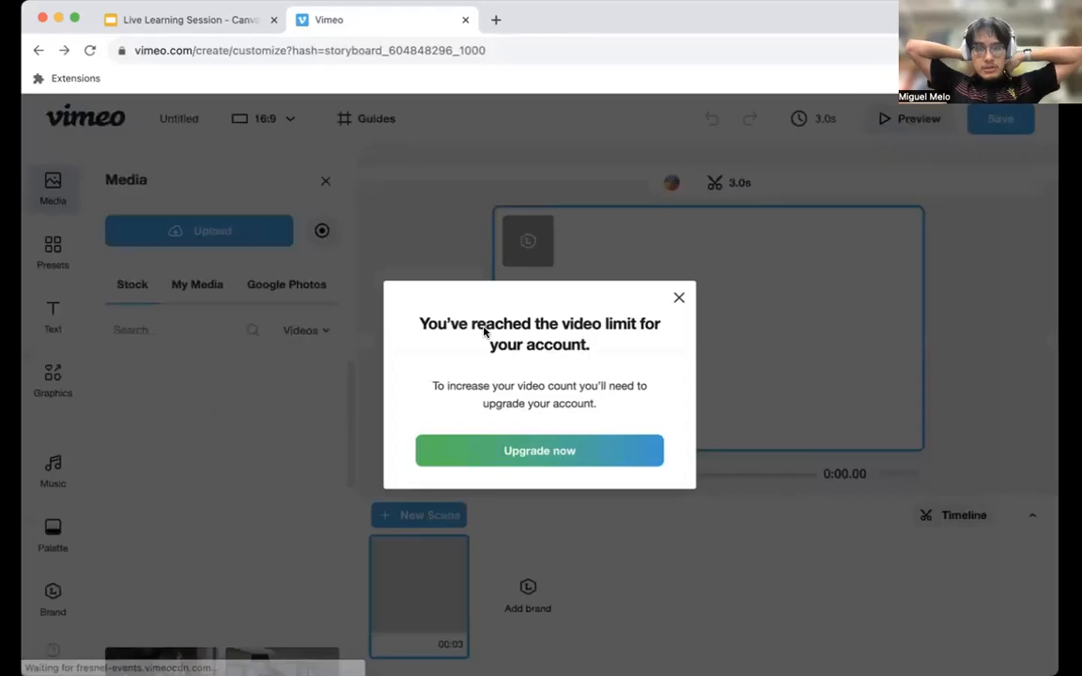
{"action": "left_click", "coordinate": [679, 297]}
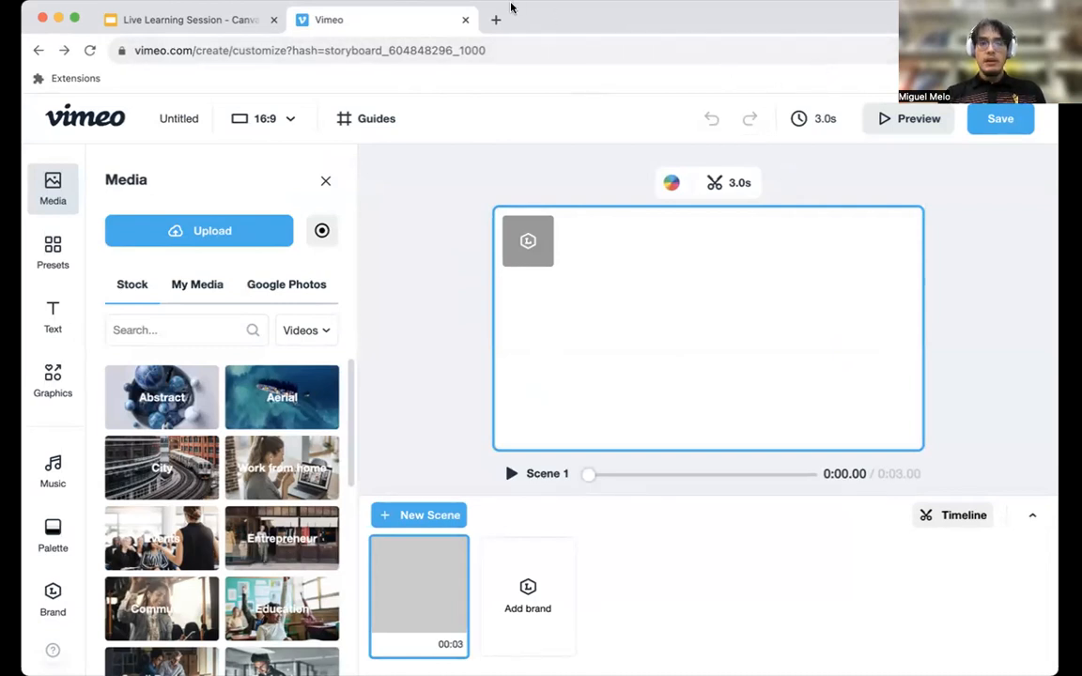
Close the Vimeo tab, present the Google Slides deck from the "Demo Time!" slide and advance to "Comparing the Two".
{"action": "left_click", "coordinate": [465, 19]}
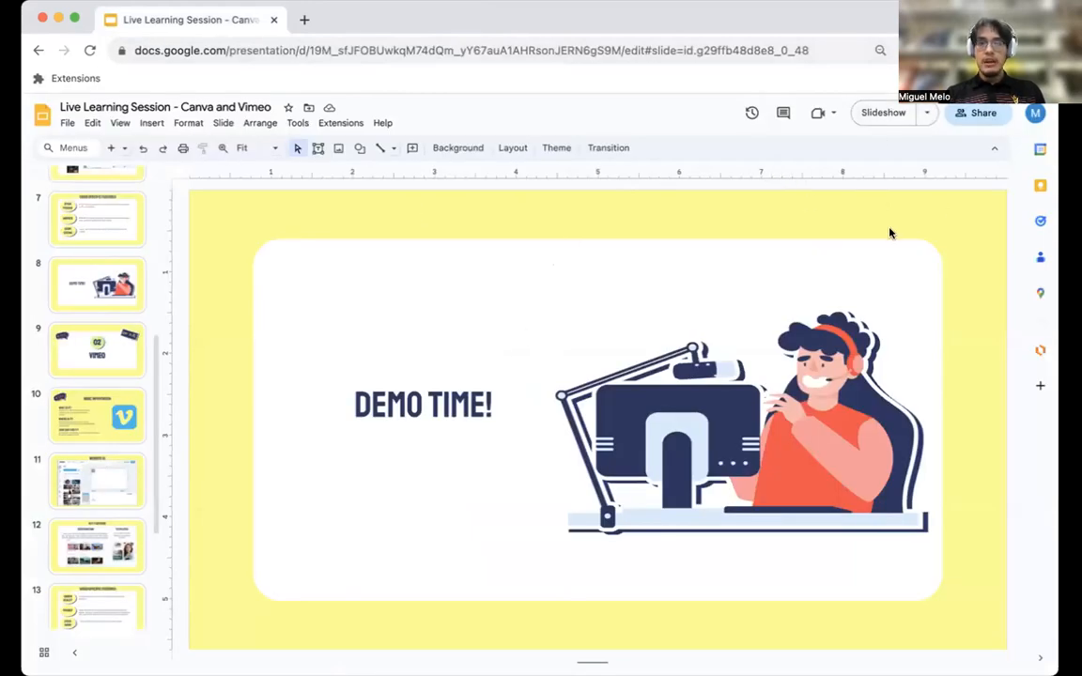
{"action": "left_click", "coordinate": [884, 111]}
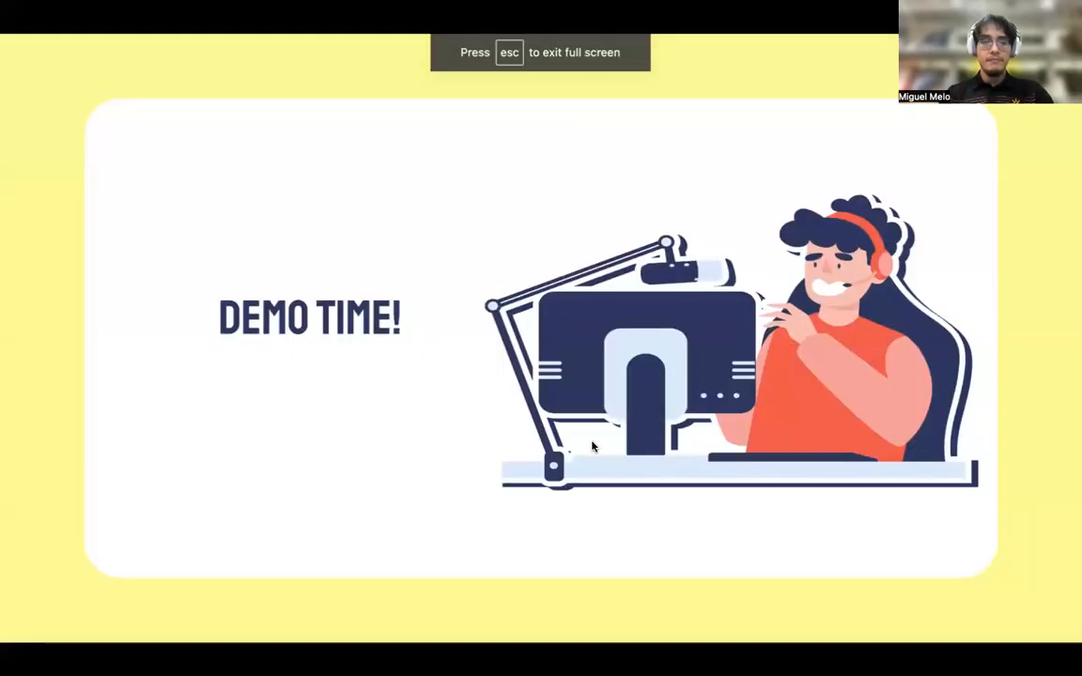
{"action": "left_click", "coordinate": [592, 448]}
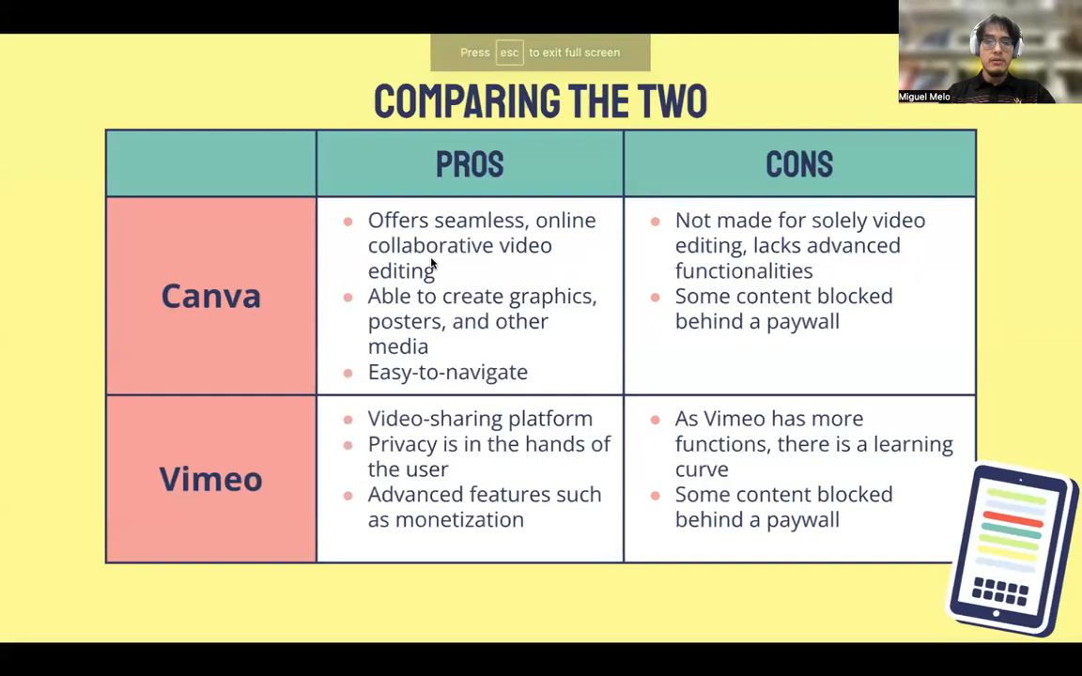